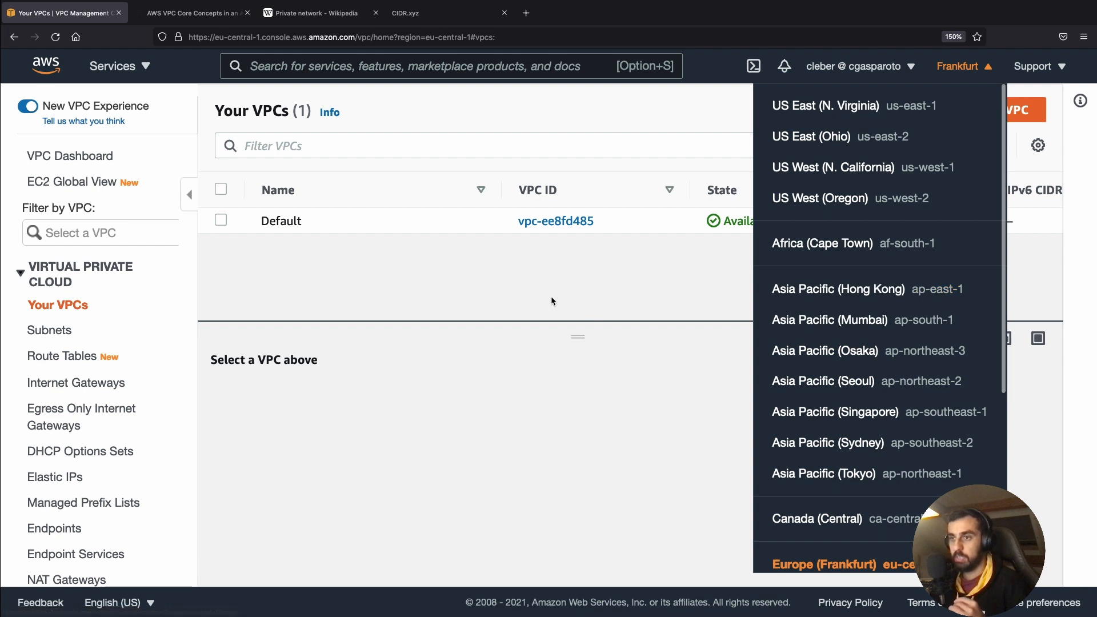
Start creating a new VPC in the Frankfurt region and set its name tag to fna-vpc.
click(536, 278)
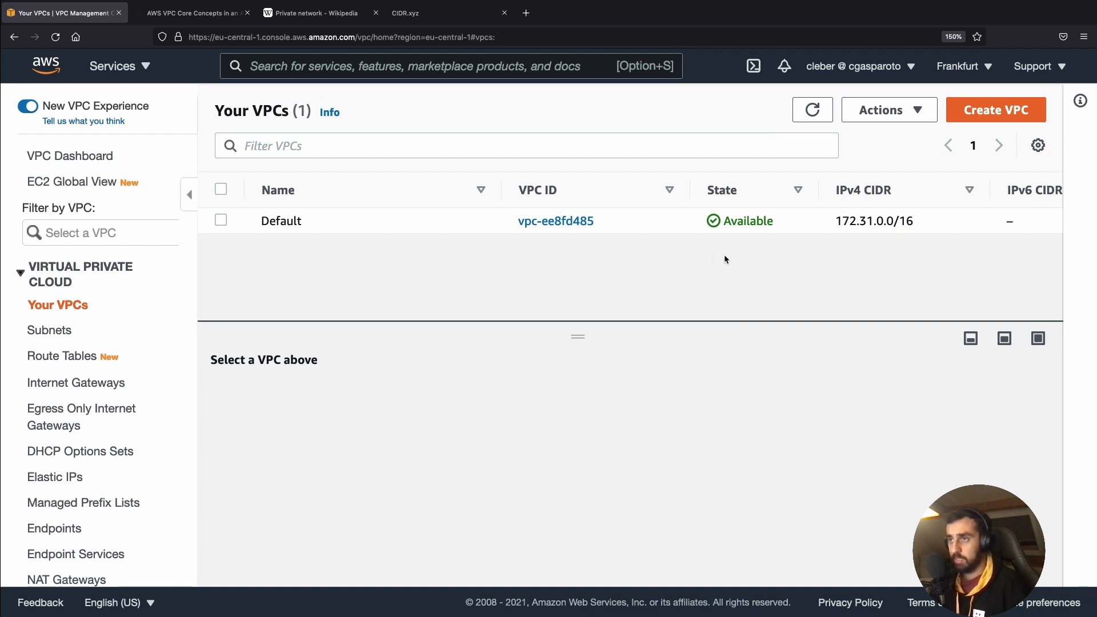
click(996, 110)
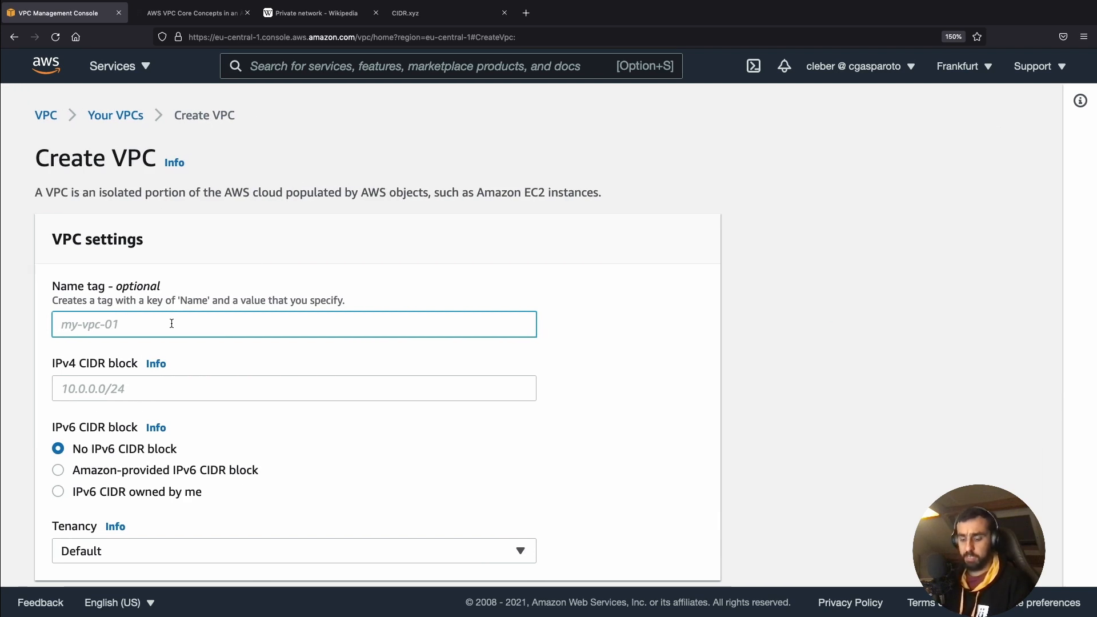
text(farga)
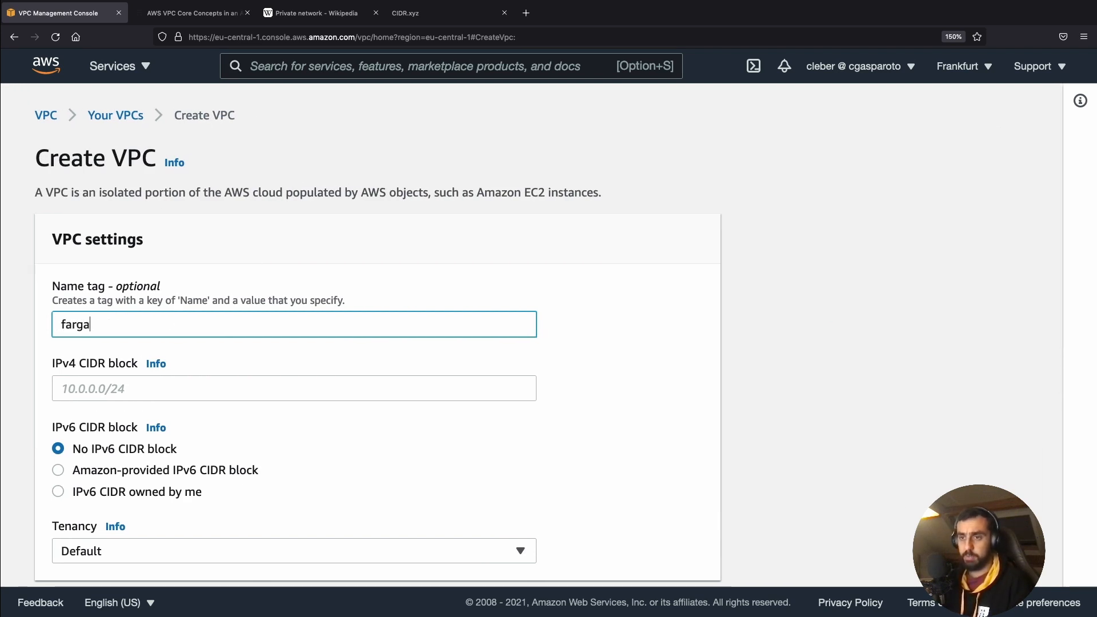
text(te-nodejs-ap)
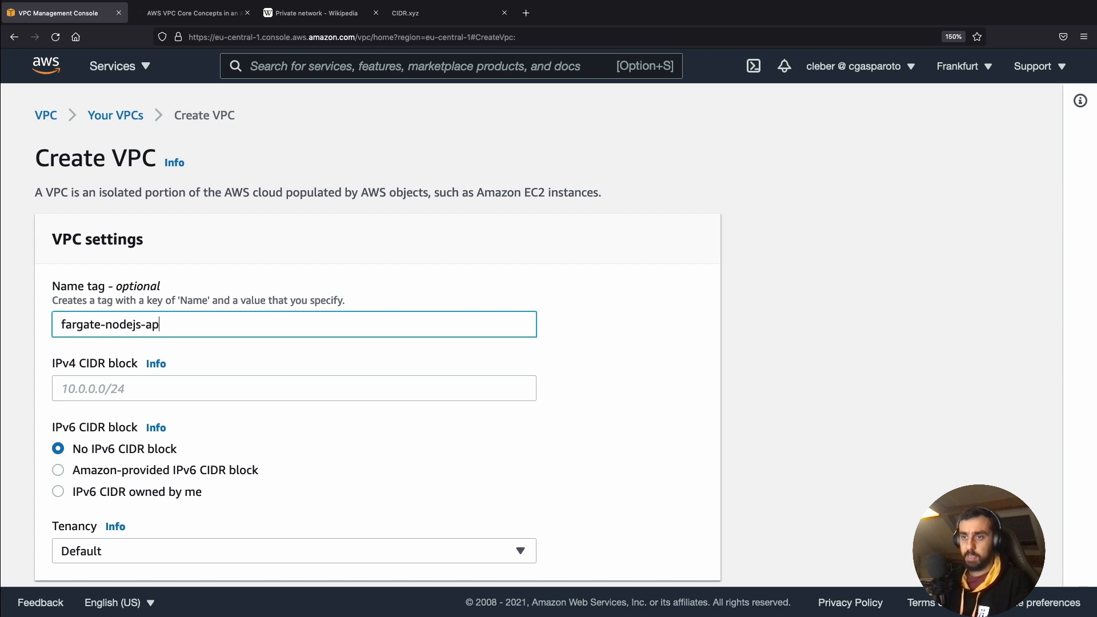
text(p-vpc)
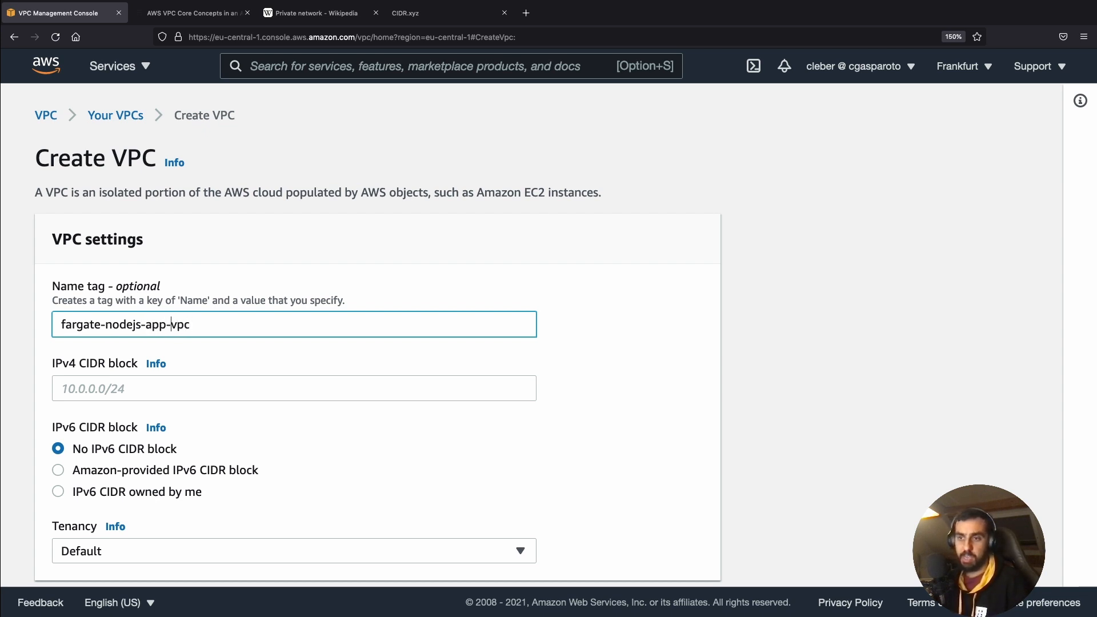
key(BackSpace)
key(BackSpace)
key(BackSpace)
text(fna)
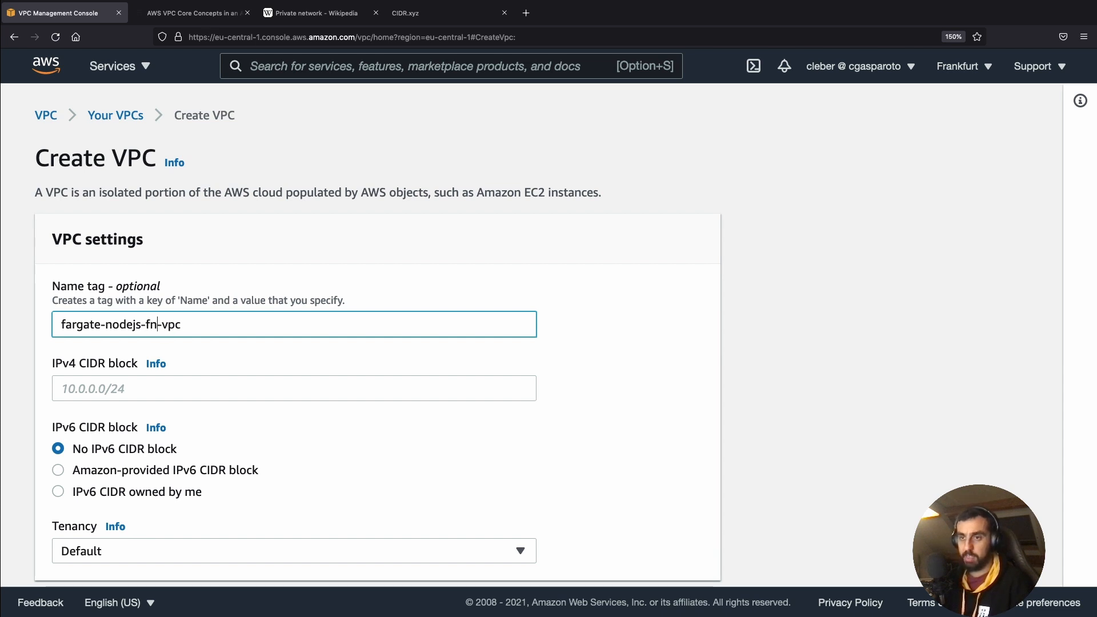
key(alt+BackSpace)
key(alt+BackSpace)
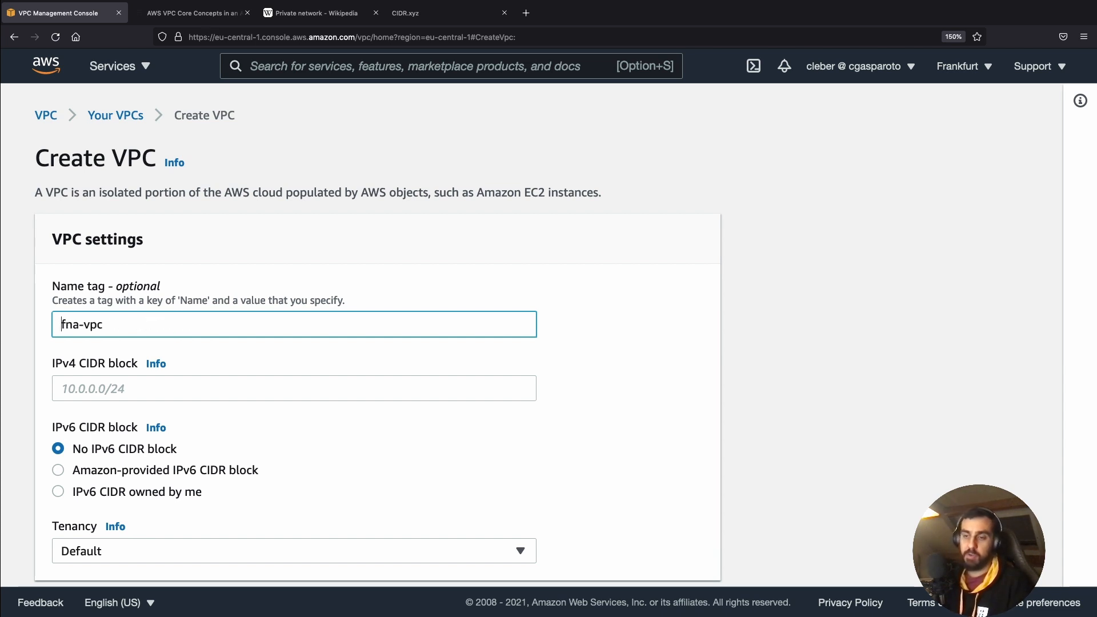
Switch to the CIDR.xyz visualizer and examine the example block's octets, netmask, and first and last usable IPs.
click(109, 391)
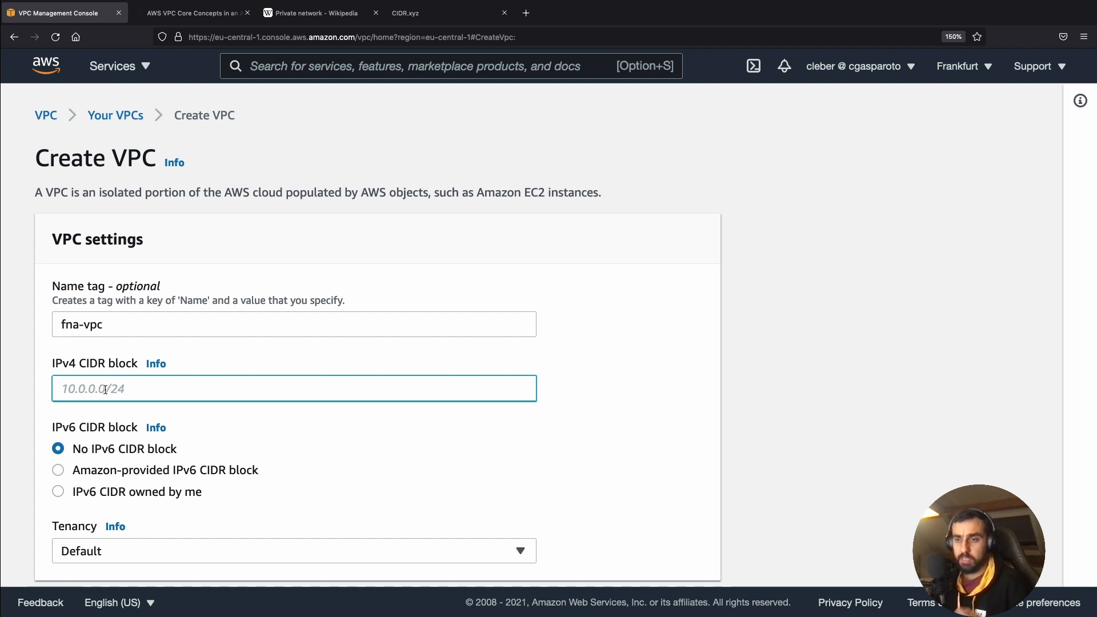
click(428, 12)
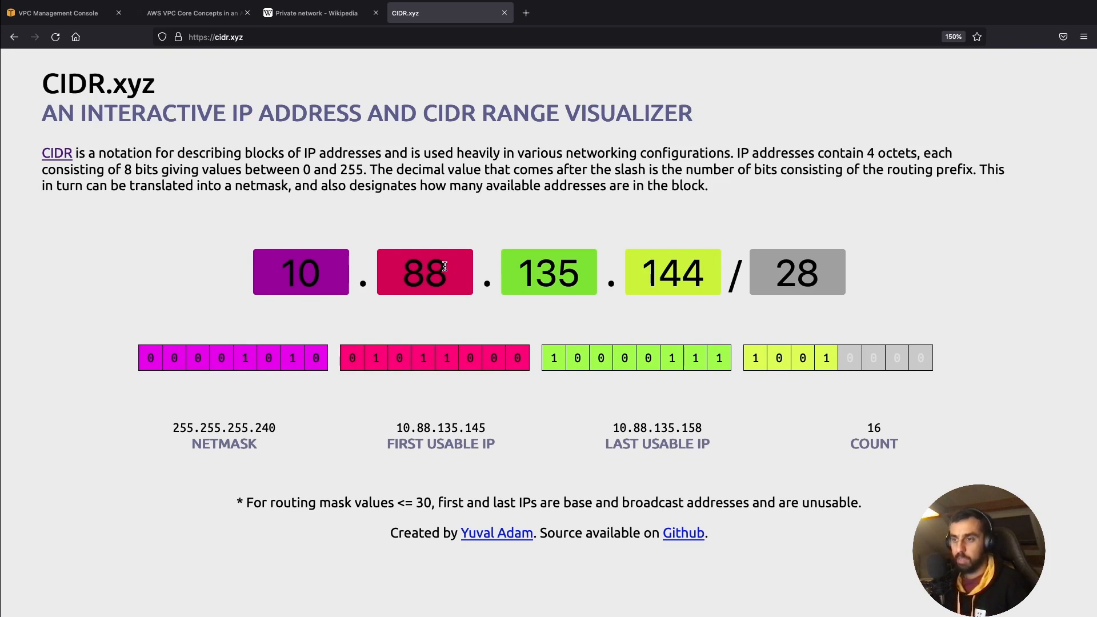
drag(283, 269, 471, 269)
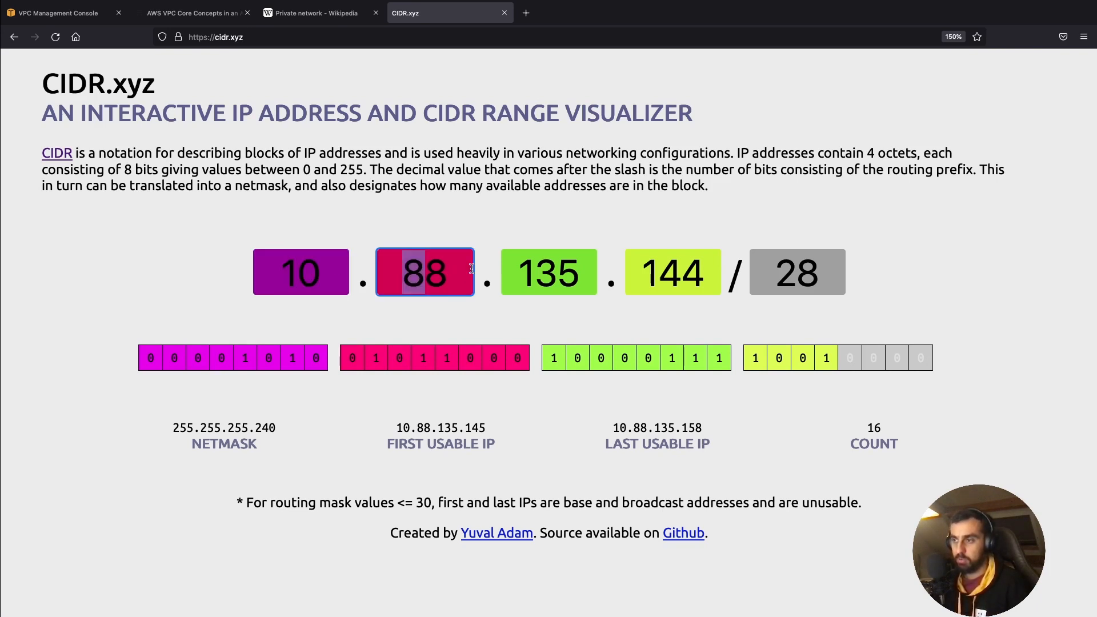
key(Tab)
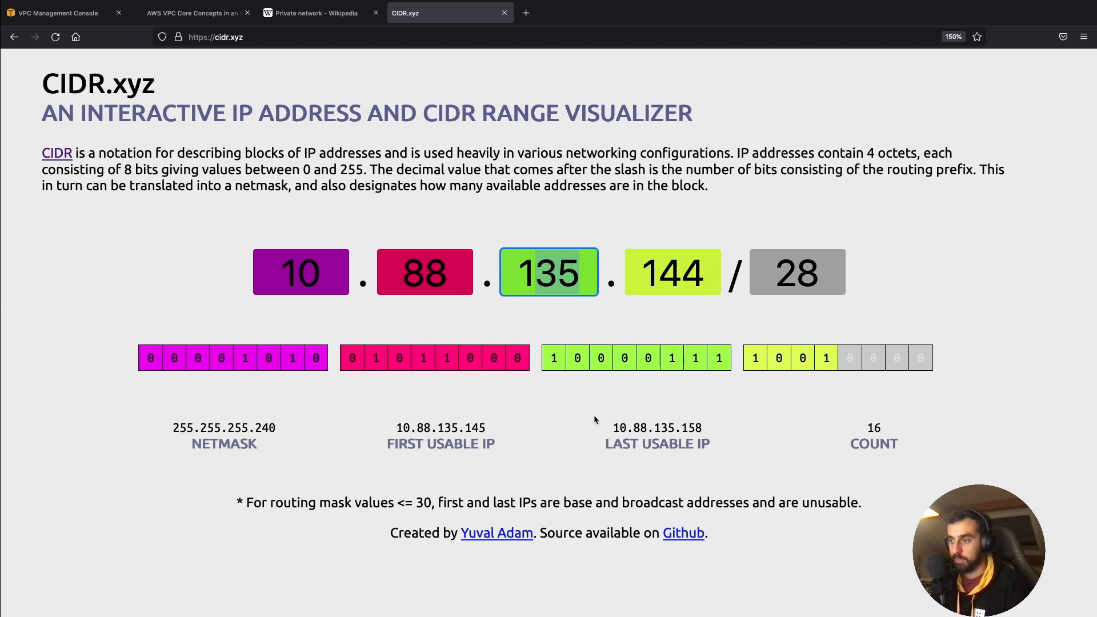
drag(397, 429, 504, 436)
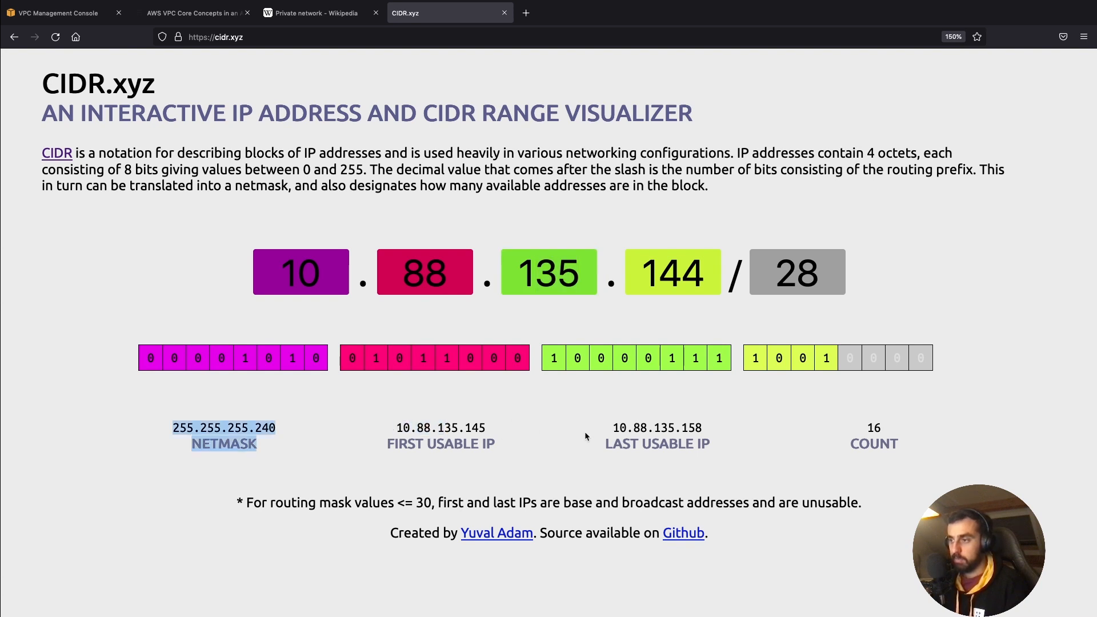
drag(613, 428, 677, 425)
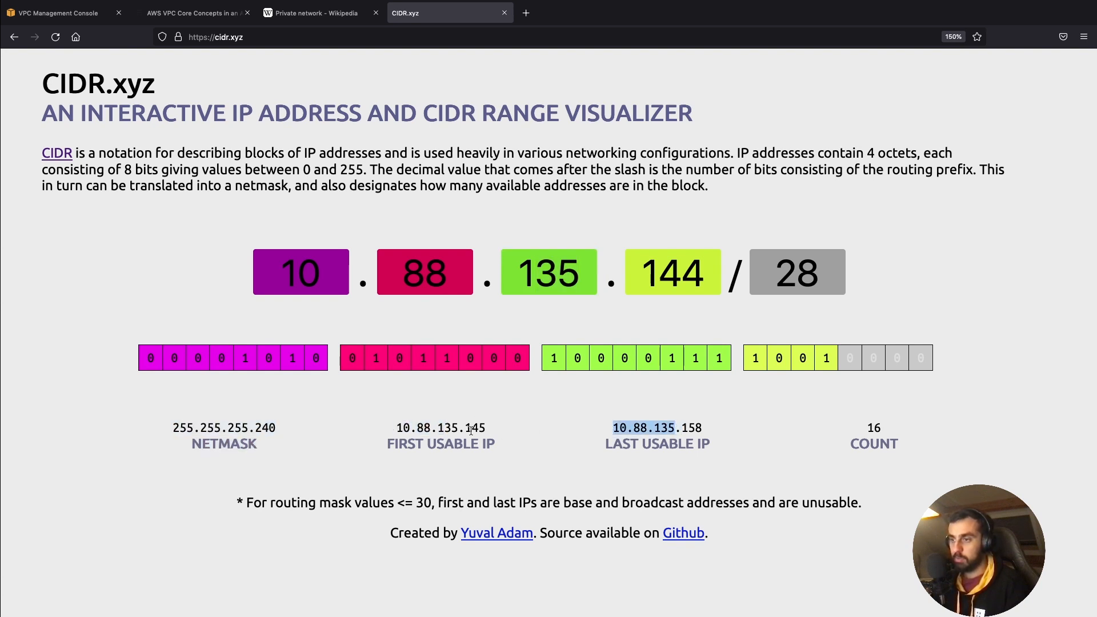
drag(463, 428, 485, 428)
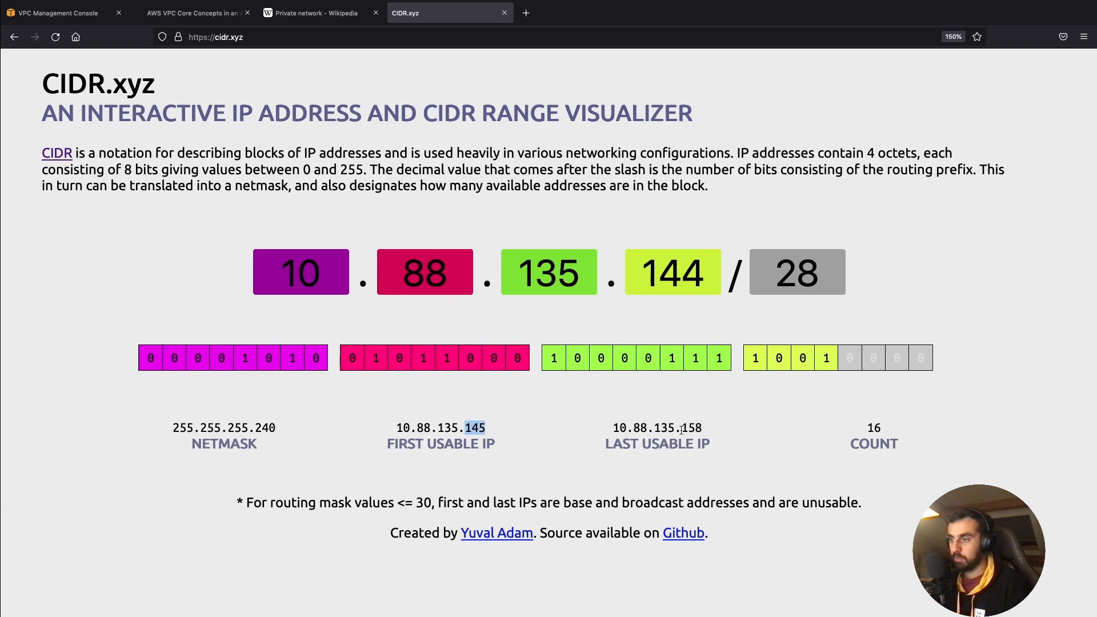
drag(681, 427, 714, 427)
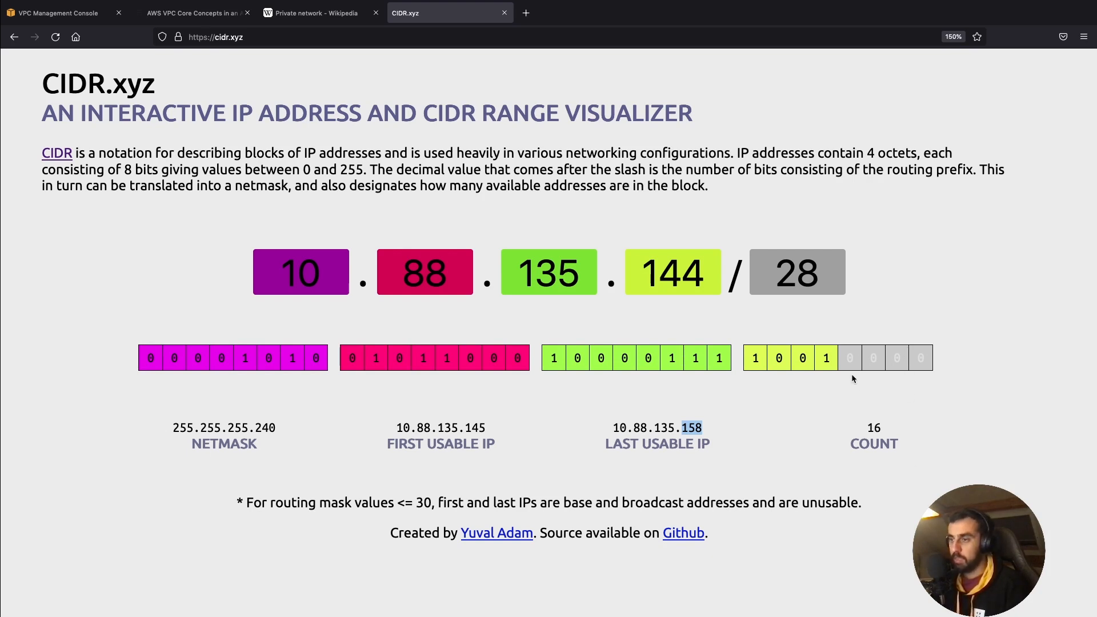
Set the CIDR range in the visualizer to 10.0.0.0 with a prefix length of 16.
double_click(459, 275)
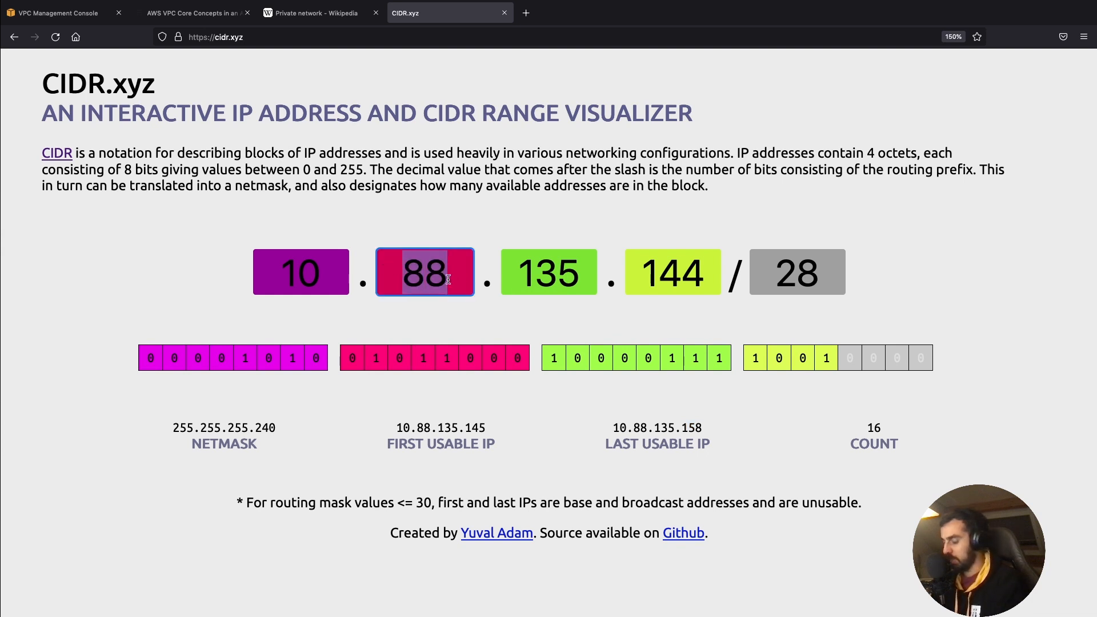
text(0)
double_click(523, 278)
text(0)
double_click(659, 281)
text(0)
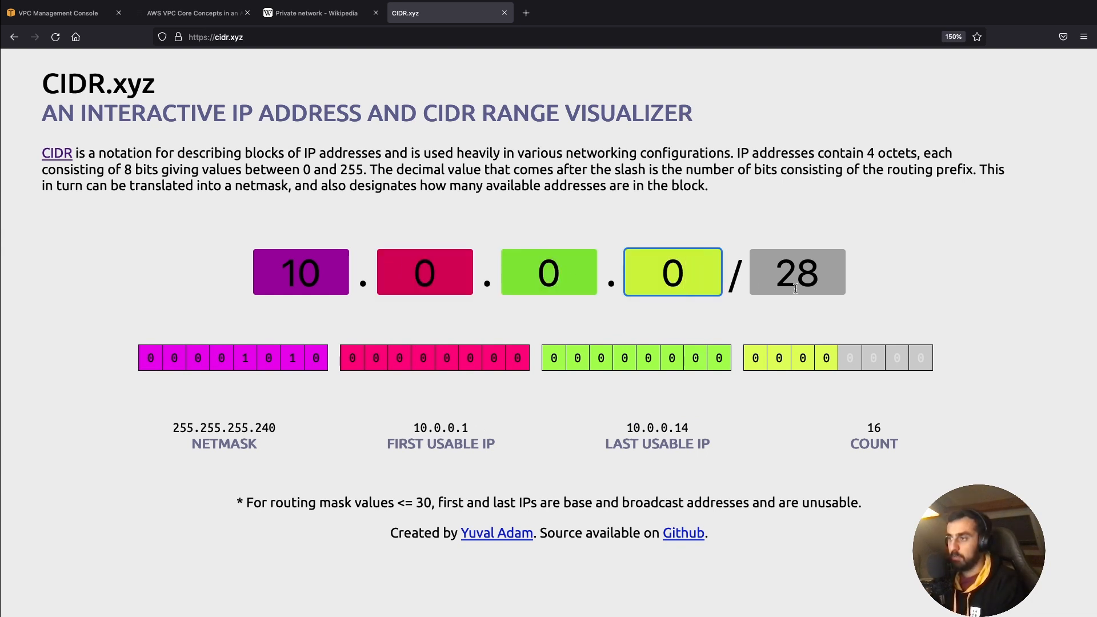
click(815, 279)
drag(815, 278, 749, 271)
text(16)
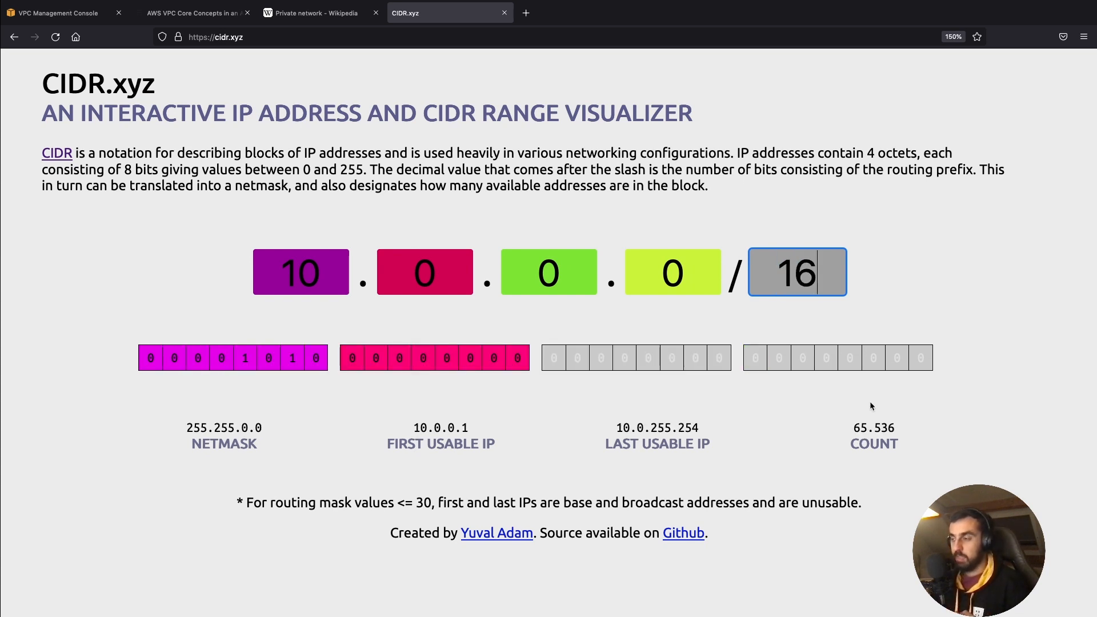
Examine the /16 block's address count and usable IP range, and set the prefix length to 21 for comparison.
double_click(820, 275)
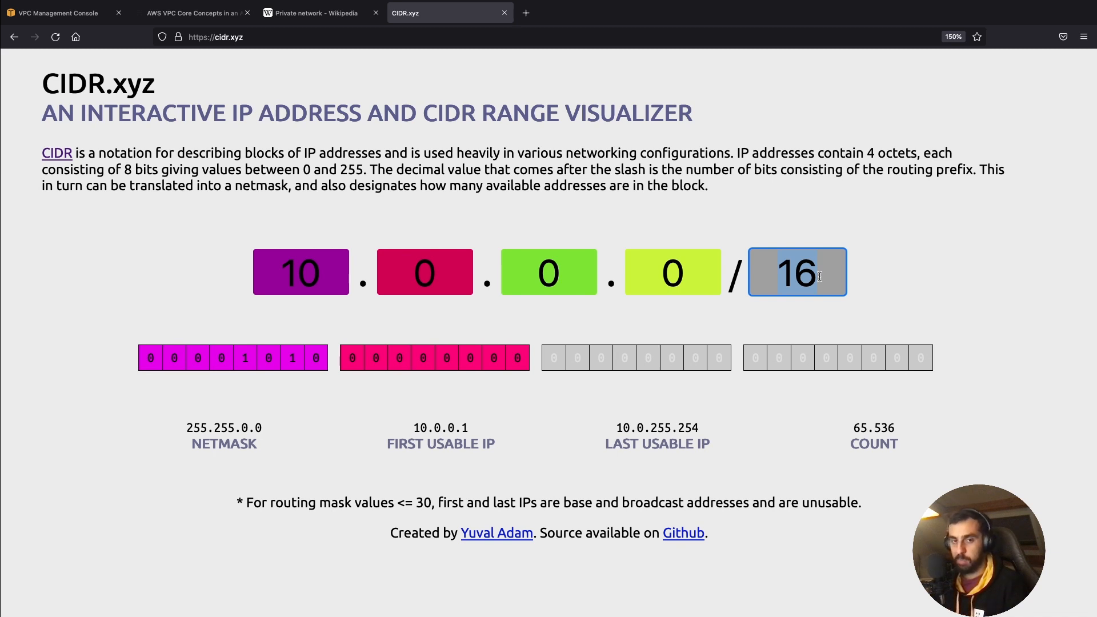
drag(852, 435, 898, 436)
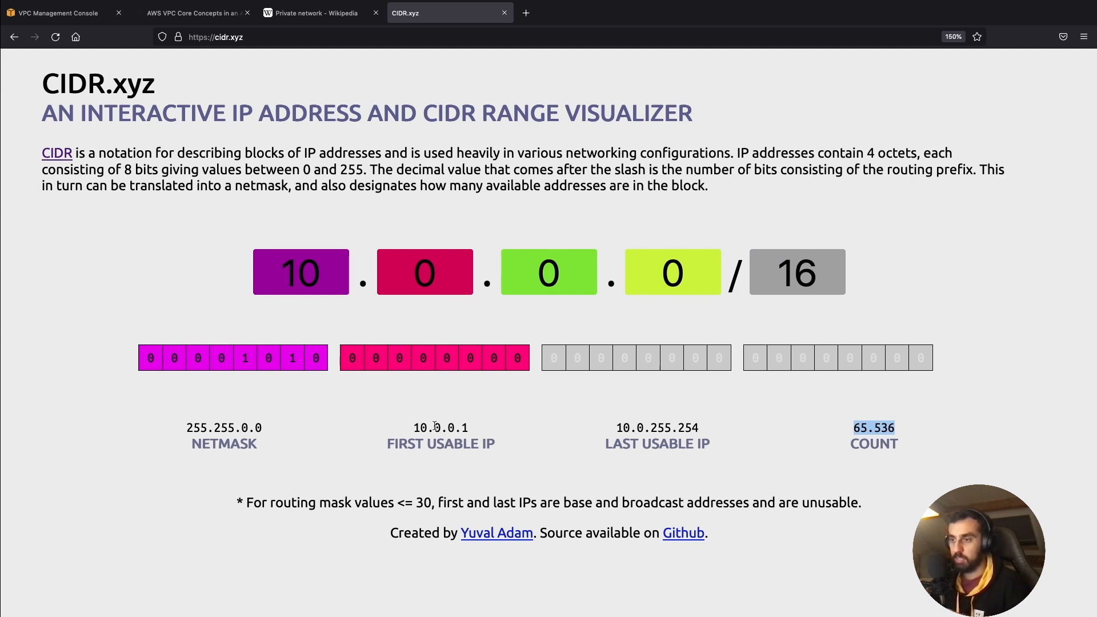
drag(412, 428, 443, 428)
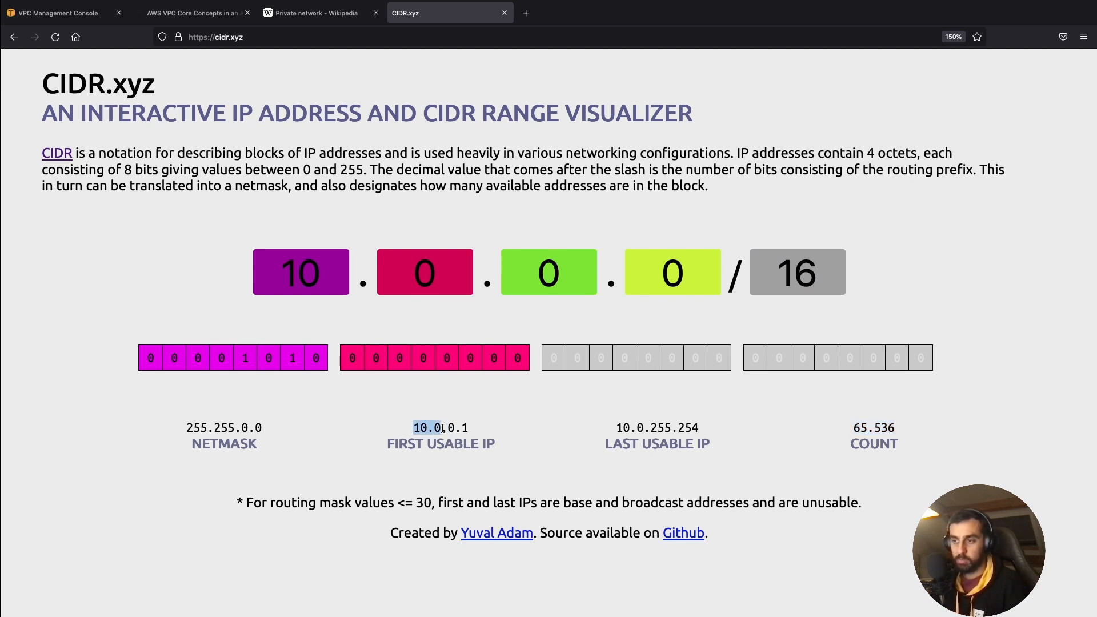
drag(650, 428, 733, 426)
drag(412, 428, 441, 425)
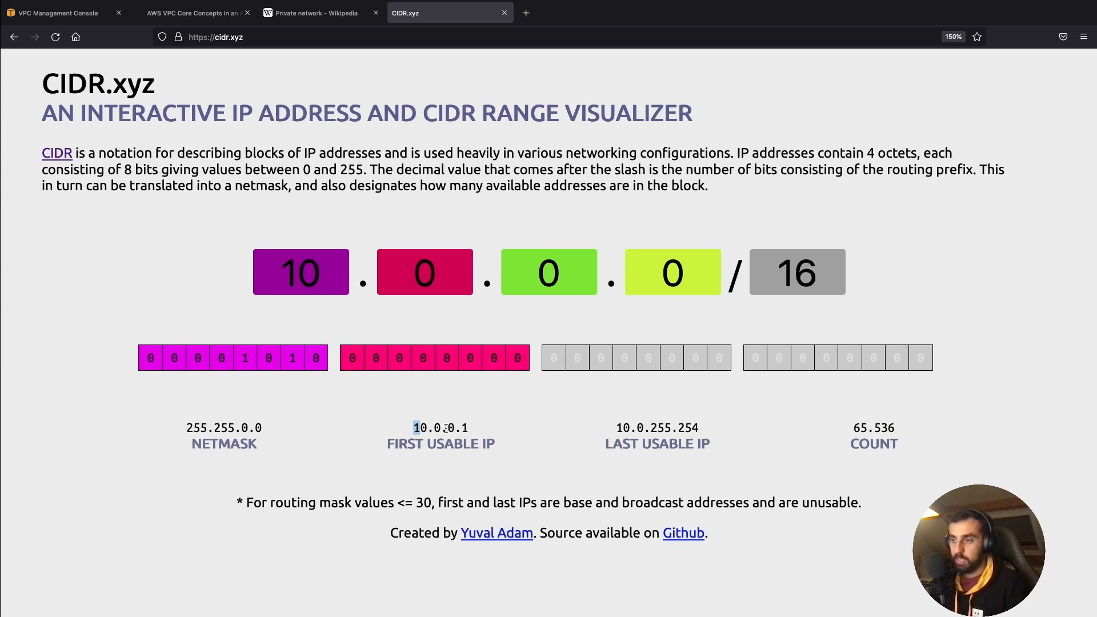
drag(441, 428, 428, 428)
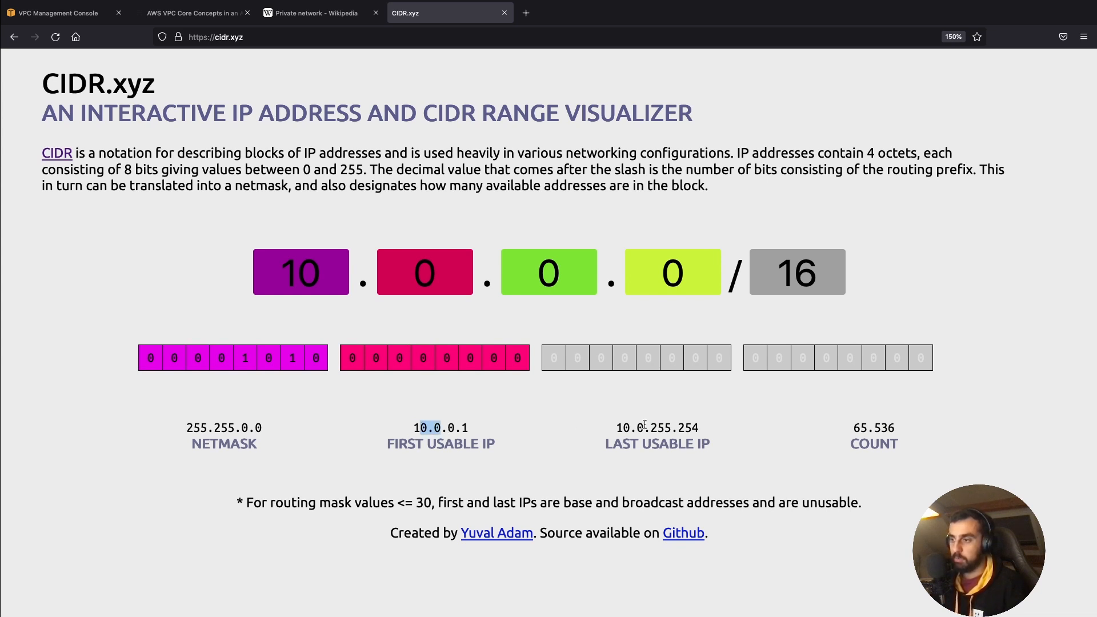
drag(650, 427, 713, 428)
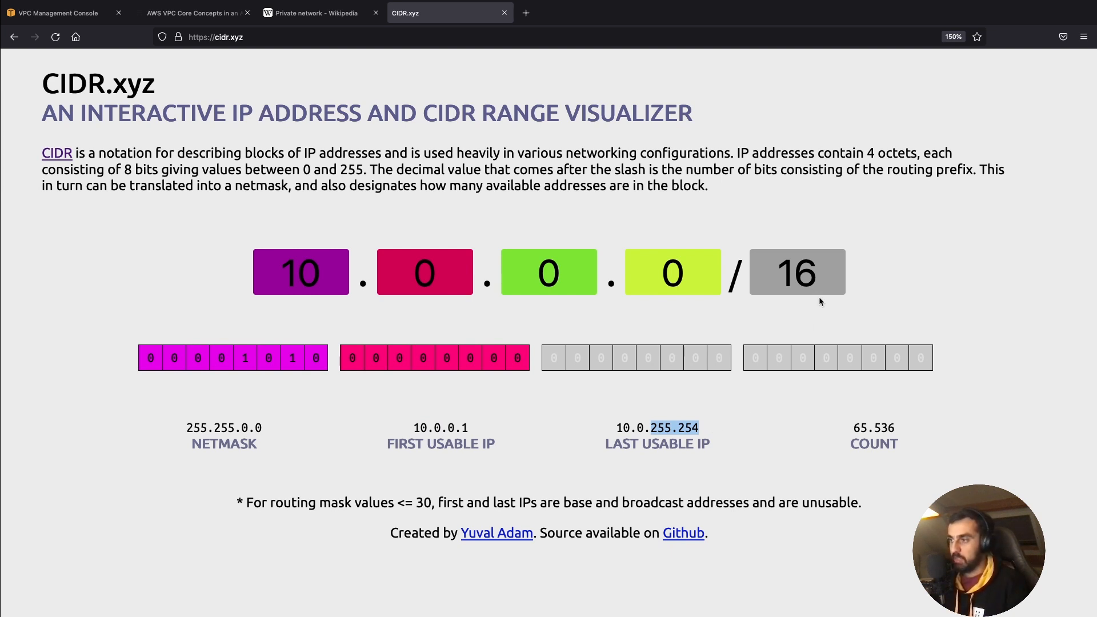
click(821, 280)
text(21)
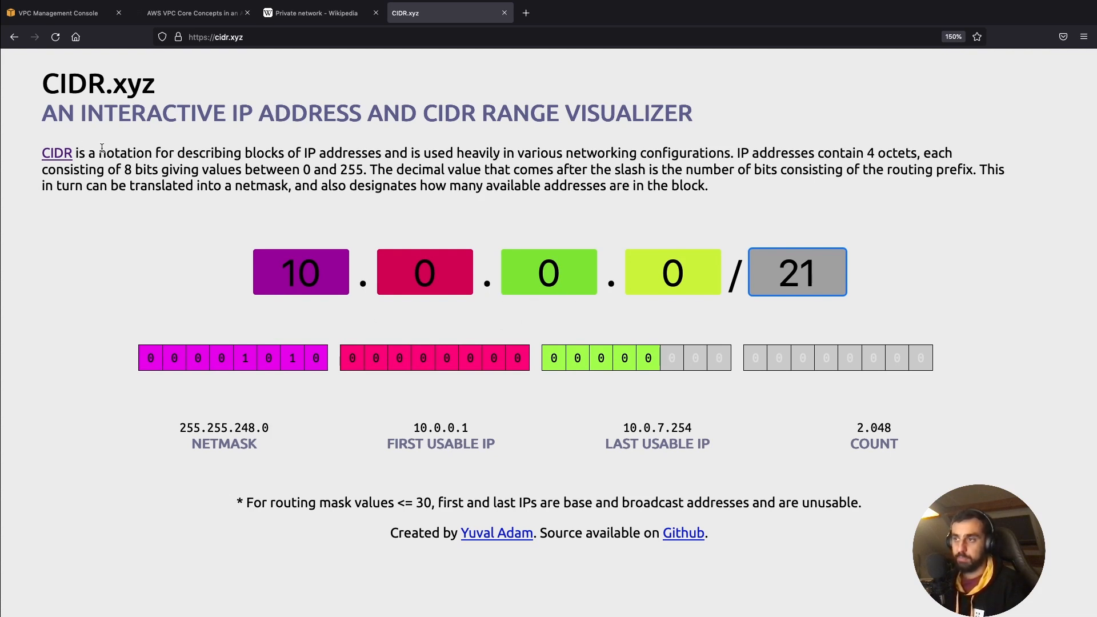
Switch to the Wikipedia Private network article and review the IP address ranges reserved for private IPv4 networks.
click(319, 19)
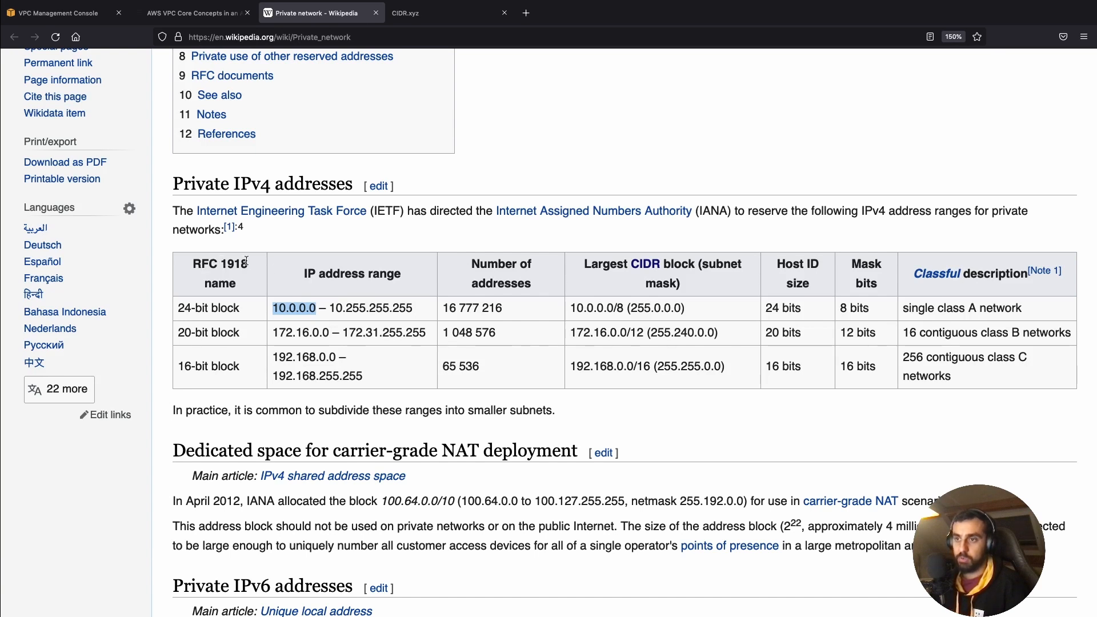
click(292, 309)
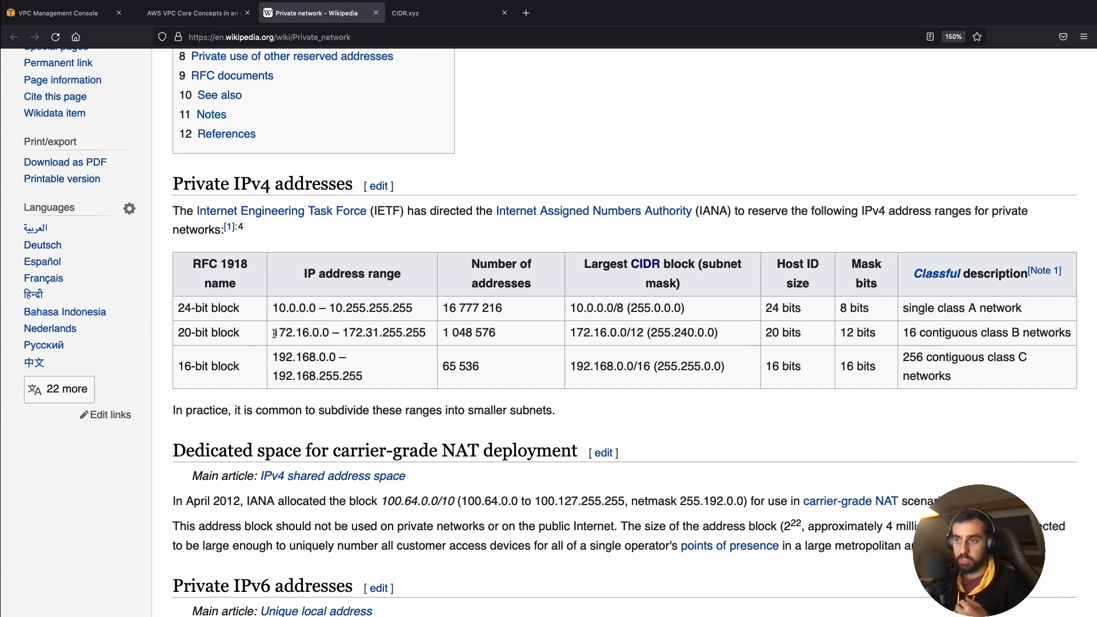
drag(274, 333, 431, 329)
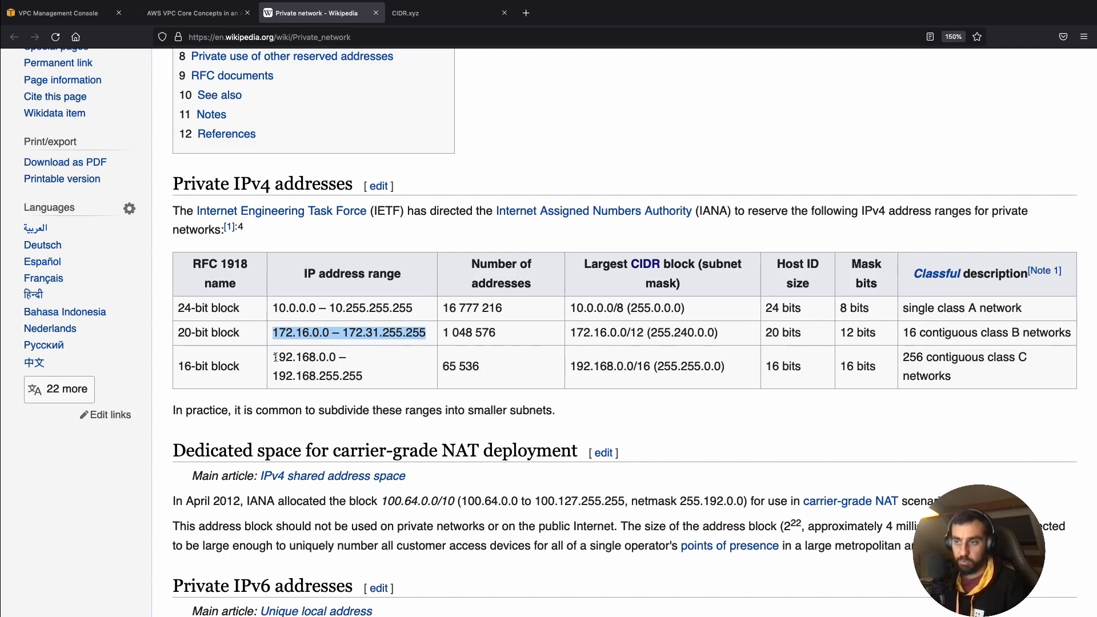
drag(278, 357, 342, 356)
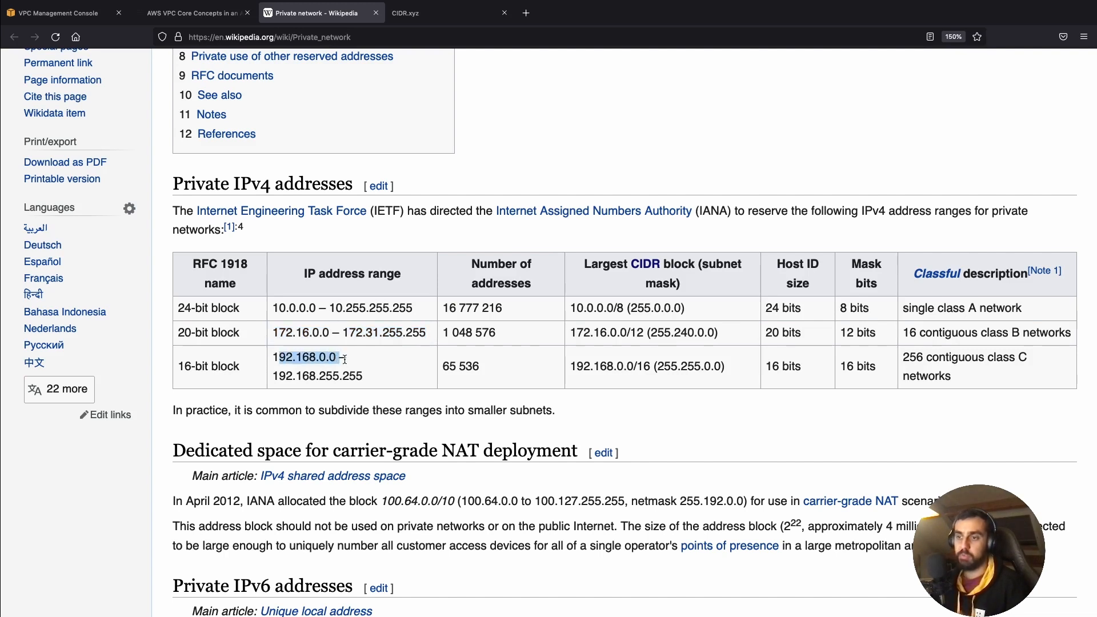
drag(273, 309, 313, 308)
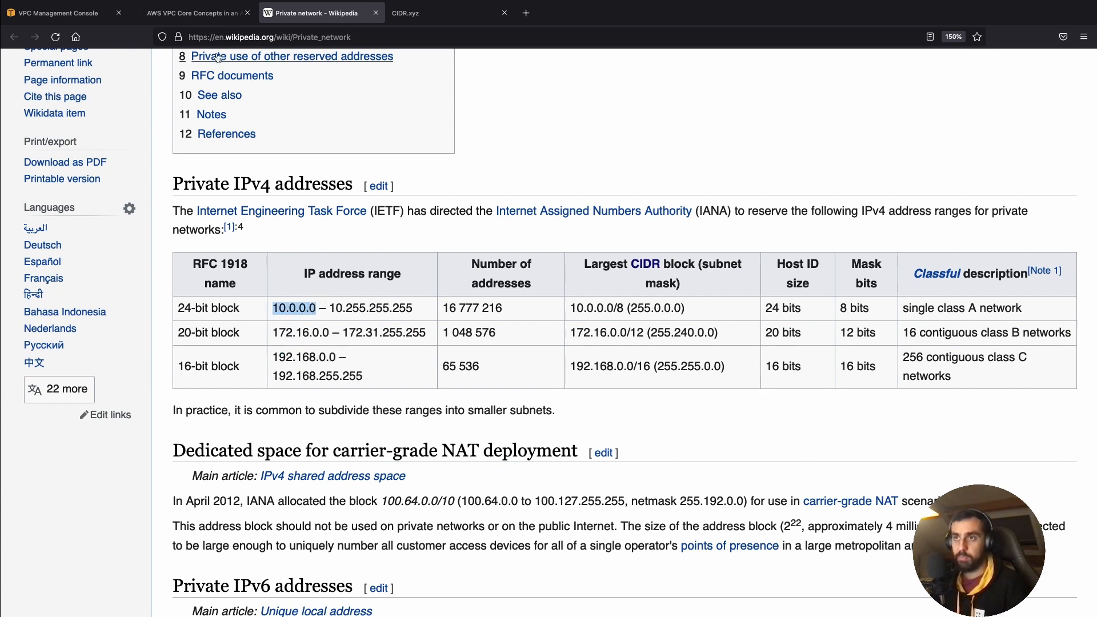
Switch to the AWS VPC core concepts guide and examine the diagram of public, private and spare subnets.
click(203, 15)
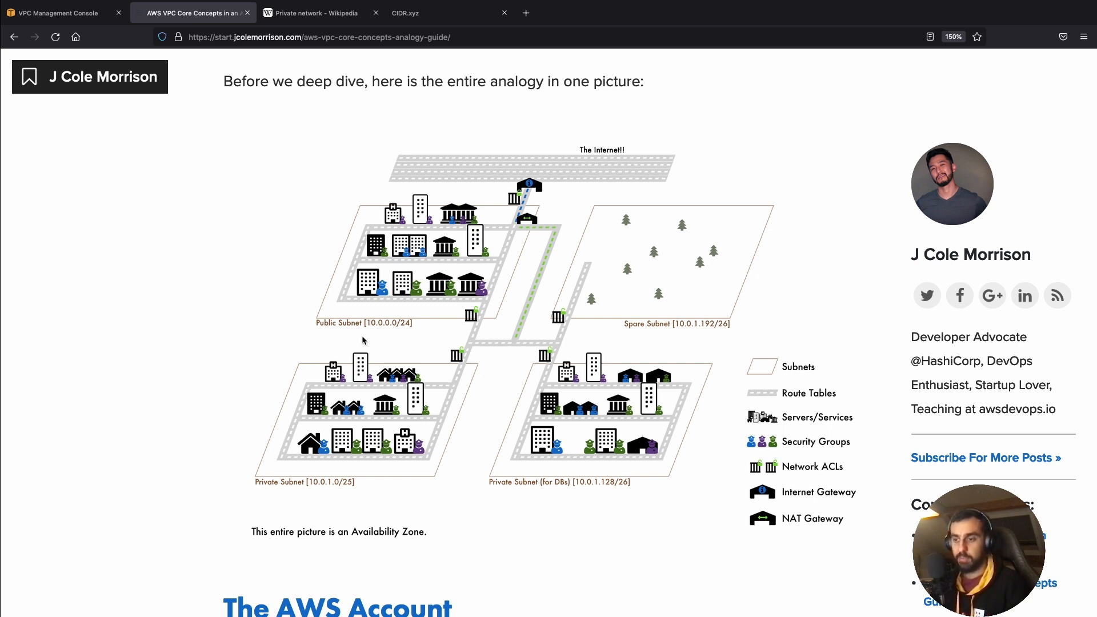
scroll(362, 337, down, 2)
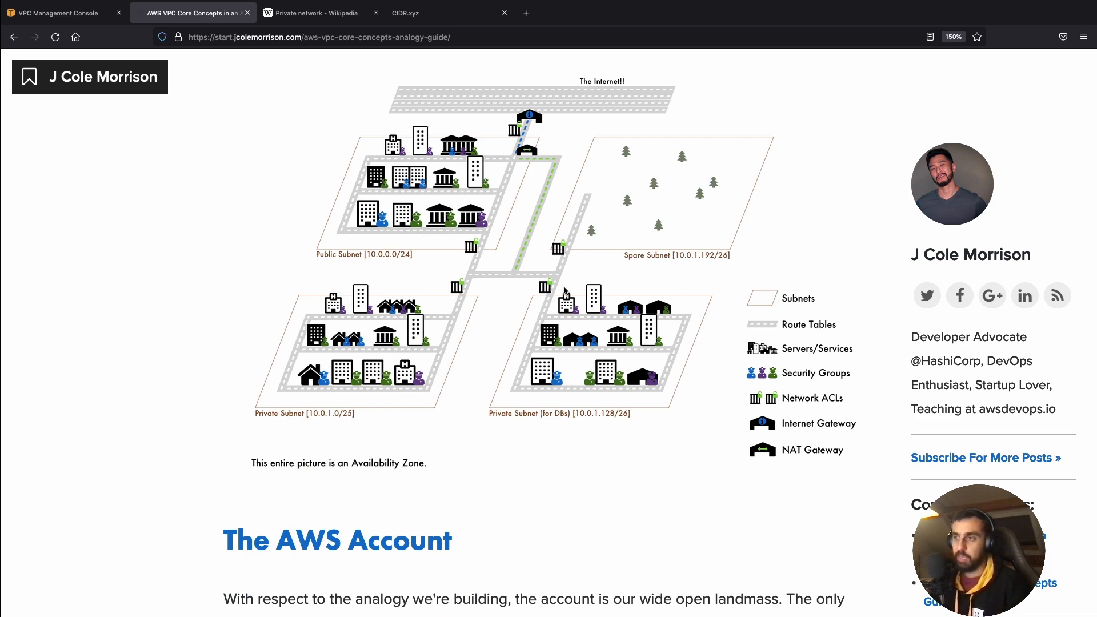
scroll(565, 290, up, 1)
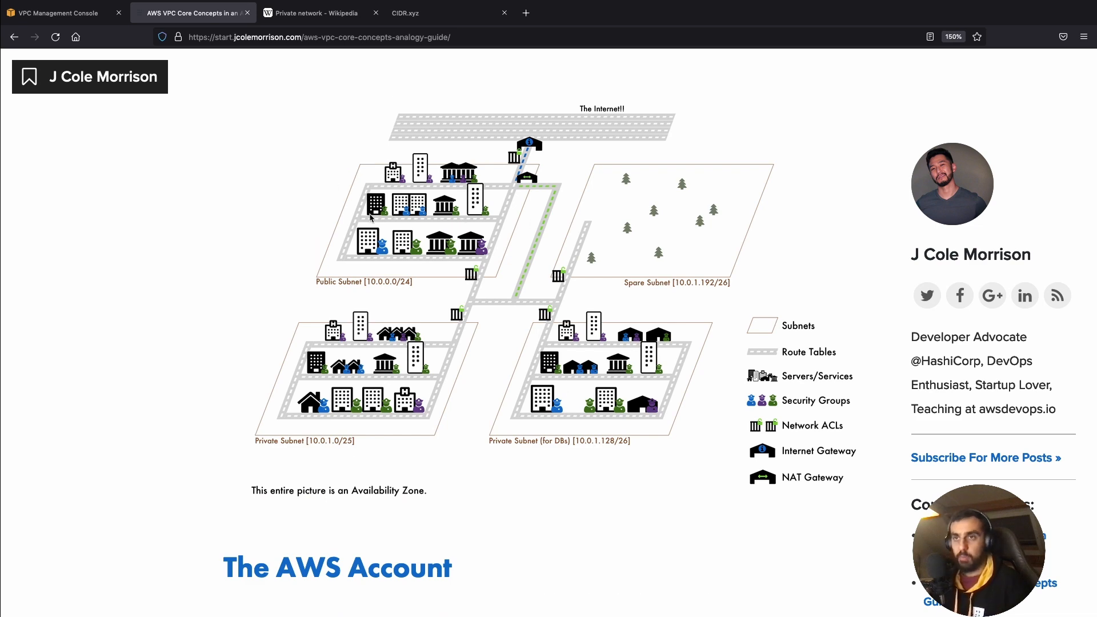
Switch back to the VPC creation form and set the IPv4 CIDR block to 10.0.0.0/21.
click(79, 19)
text(10)
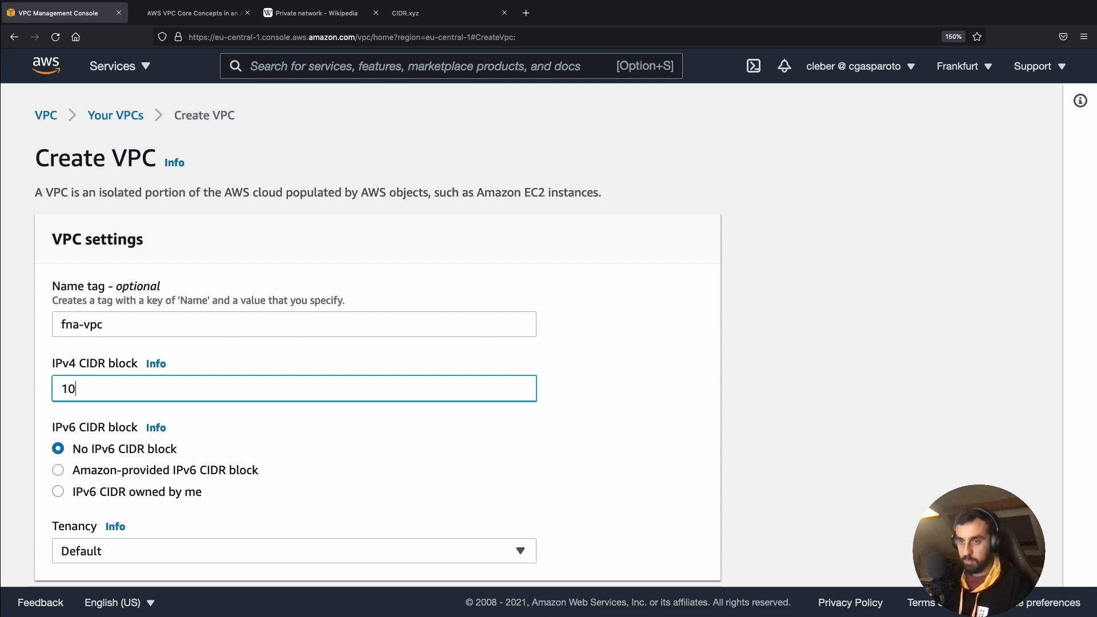
text(.0.0.)
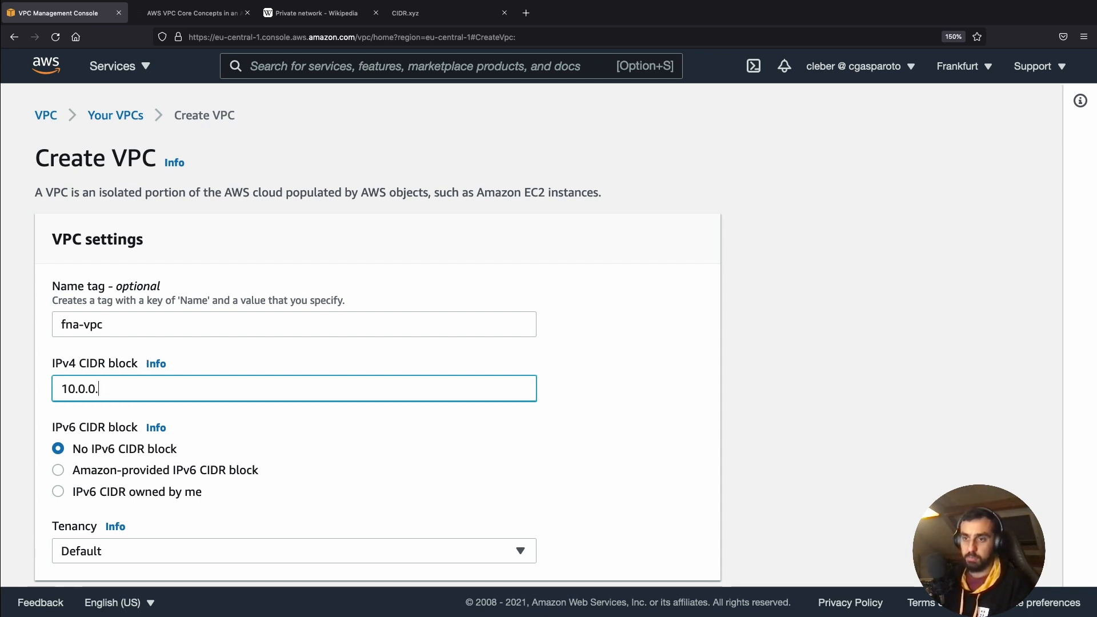
text(0/21)
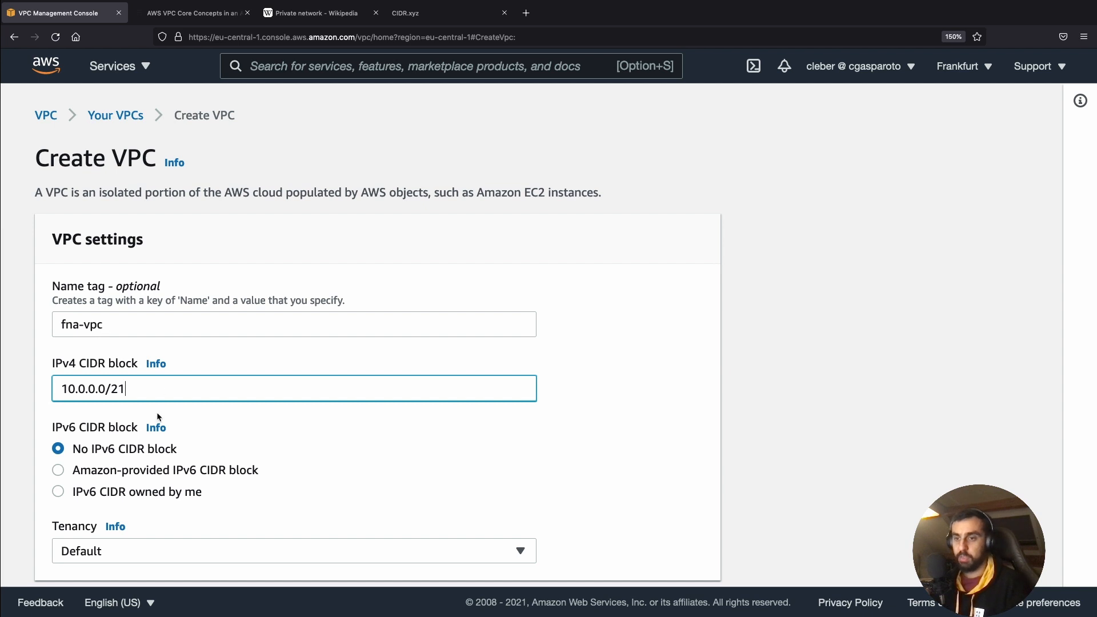
Create the fna-vpc VPC with no IPv6 CIDR block and default tenancy.
scroll(138, 447, down, 1)
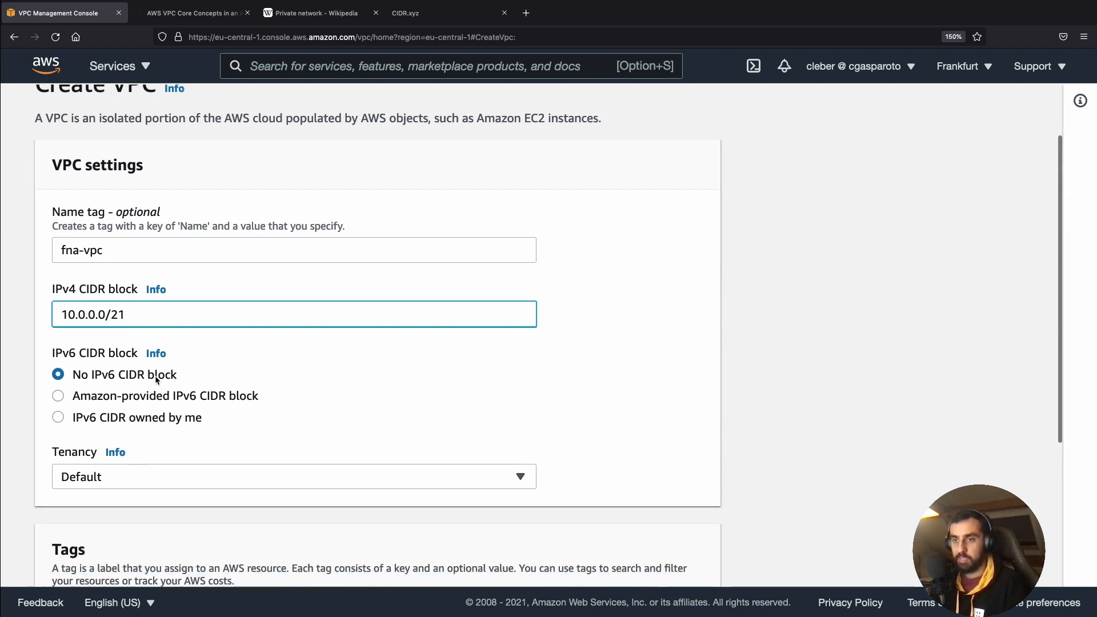
scroll(166, 413, down, 1)
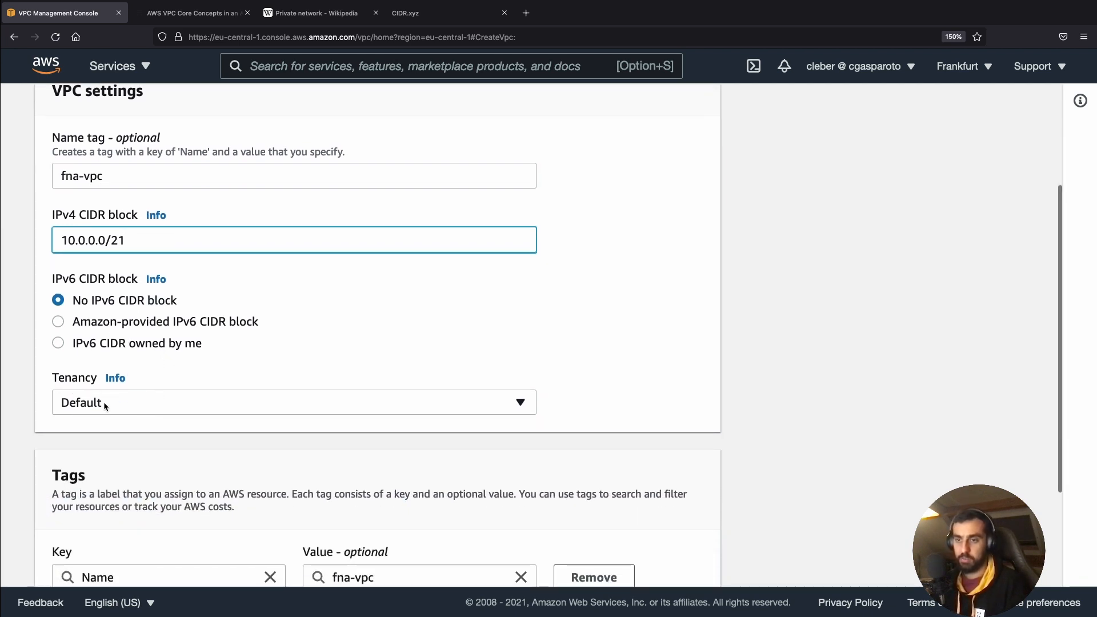
scroll(224, 427, down, 2)
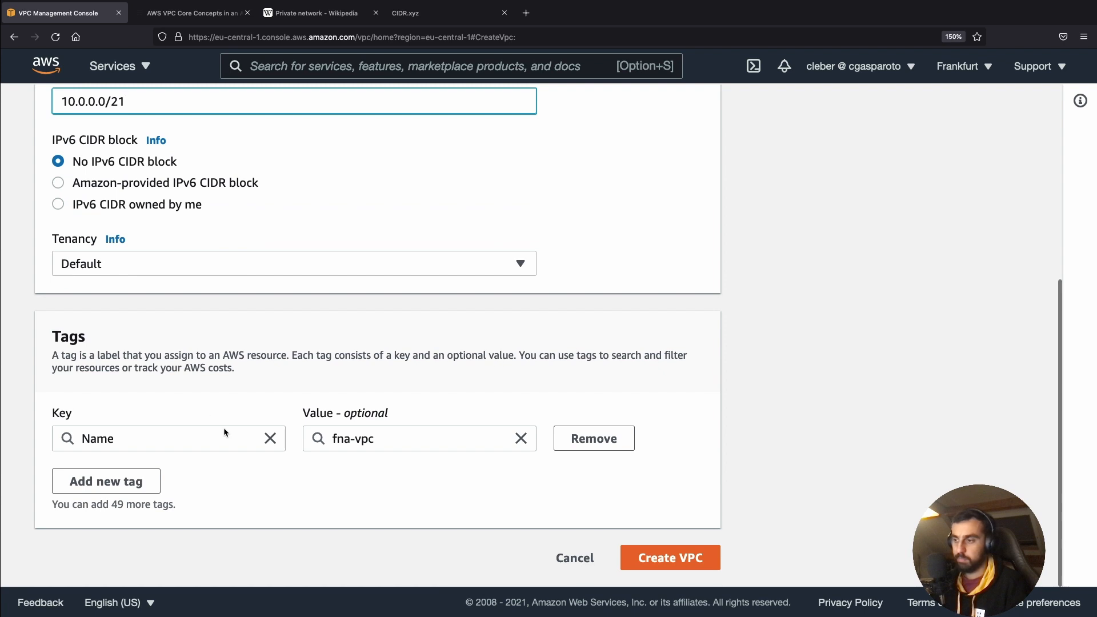
click(673, 552)
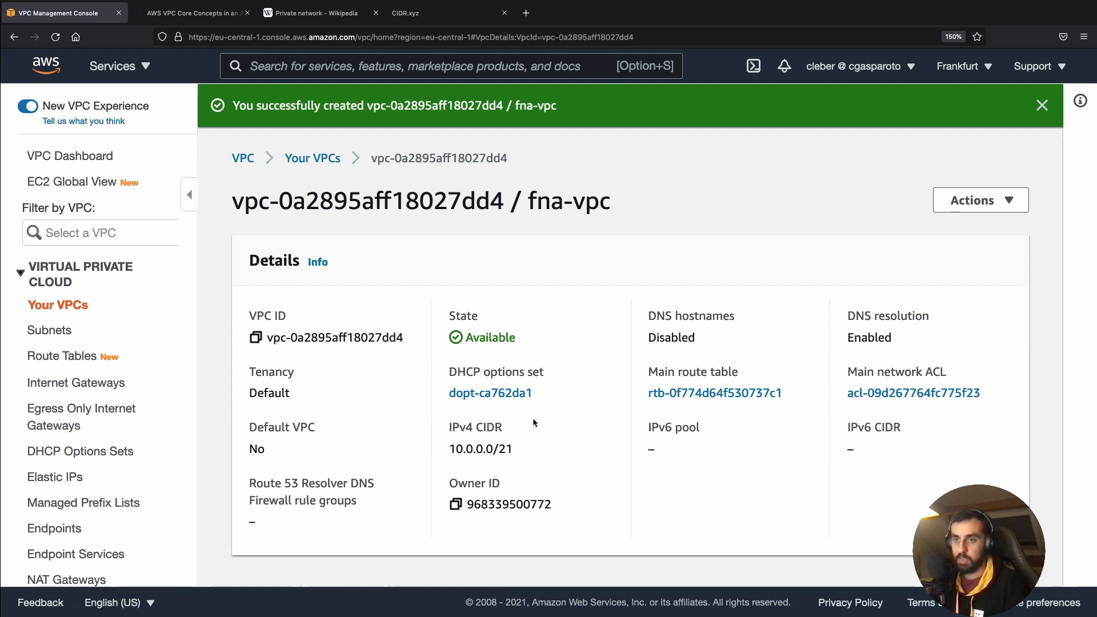
Start creating a new subnet and choose fna-vpc as its VPC.
click(56, 333)
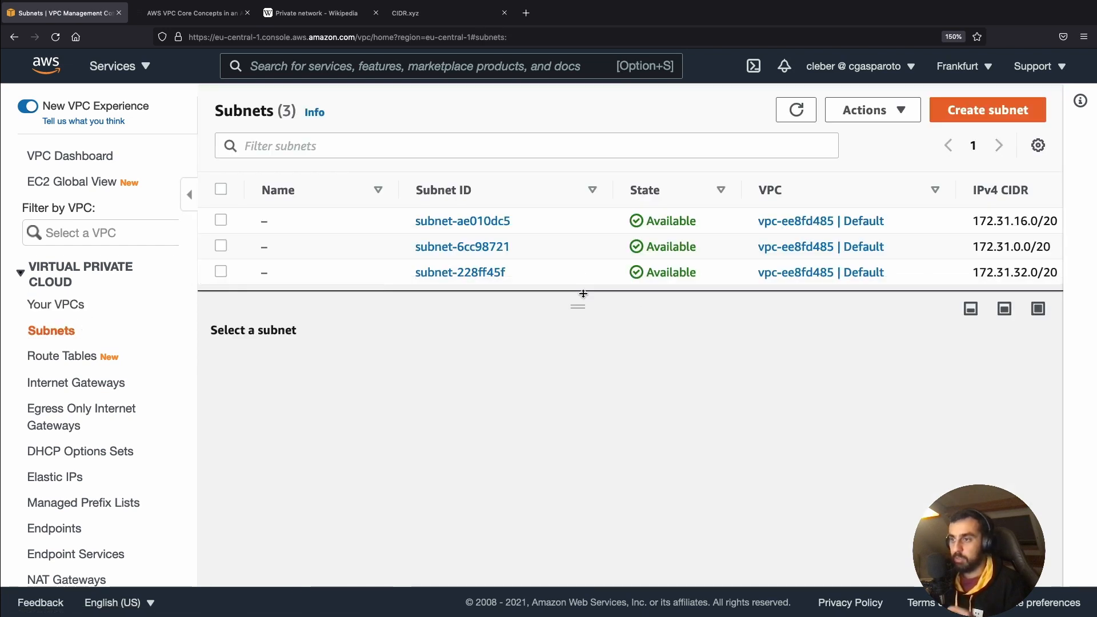
drag(583, 294, 587, 326)
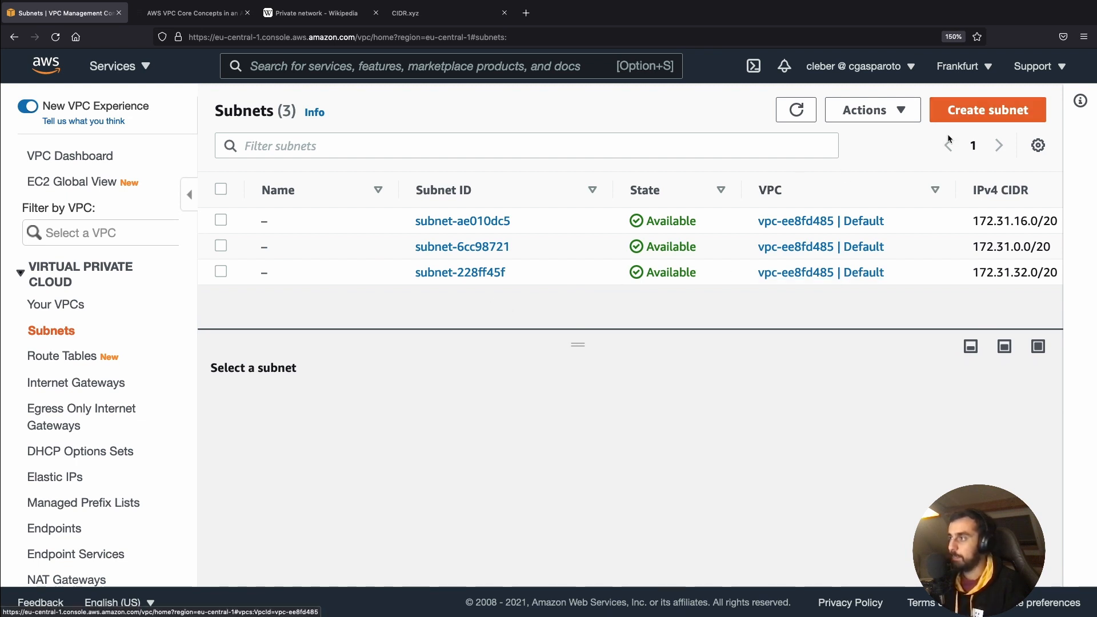
click(979, 116)
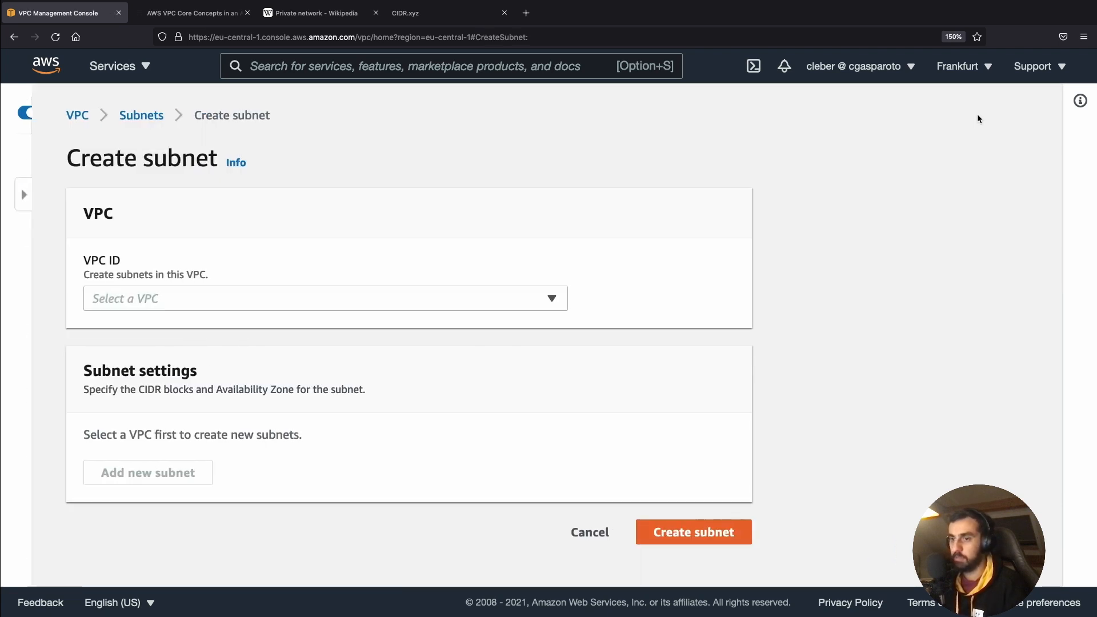
click(132, 300)
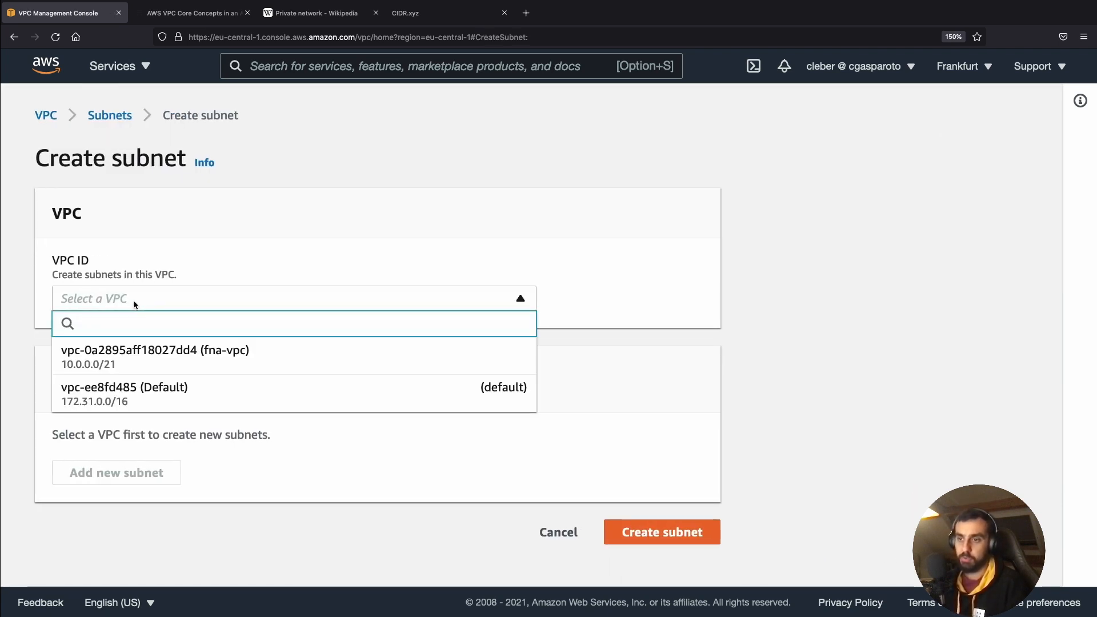
click(242, 362)
Name the first subnet fna-public-a and place it in the eu-central-1a availability zone.
scroll(196, 390, down, 5)
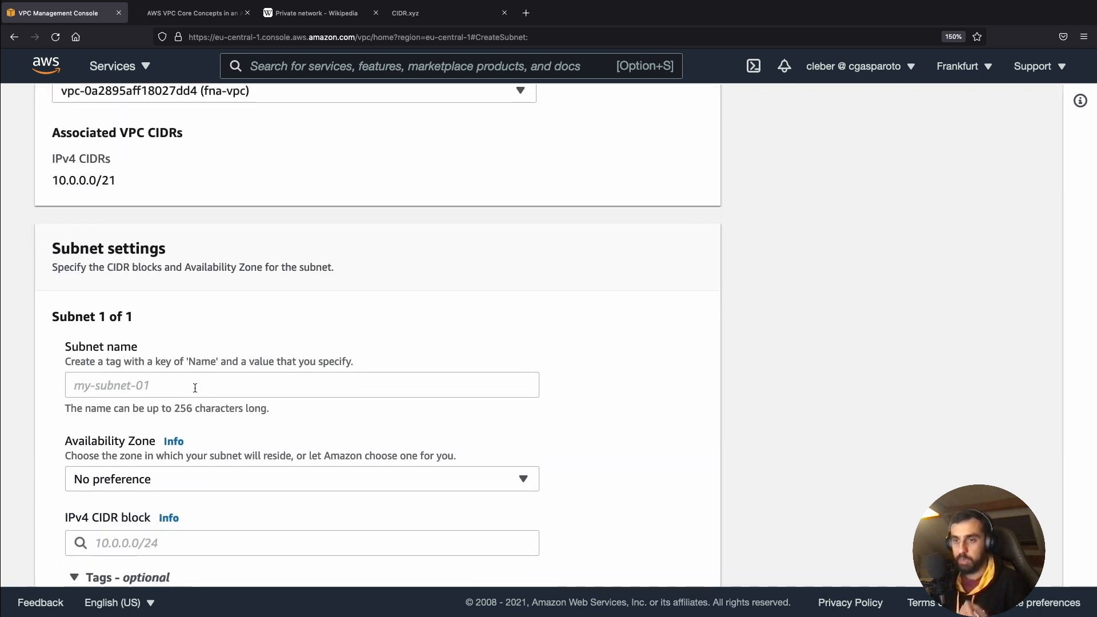
click(195, 388)
text(f)
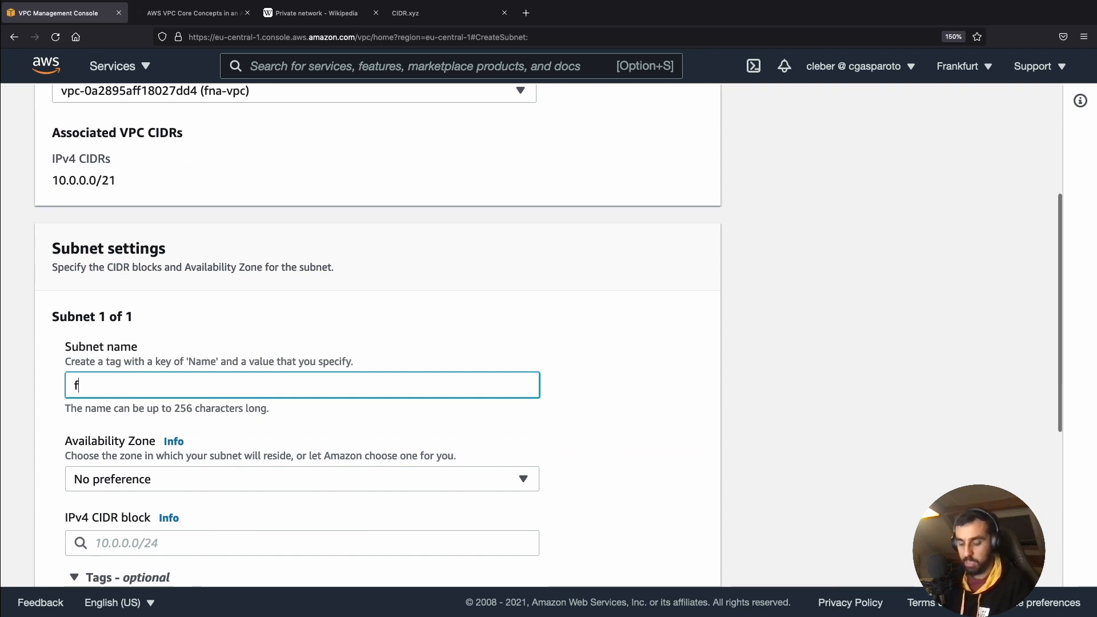
text(na-p)
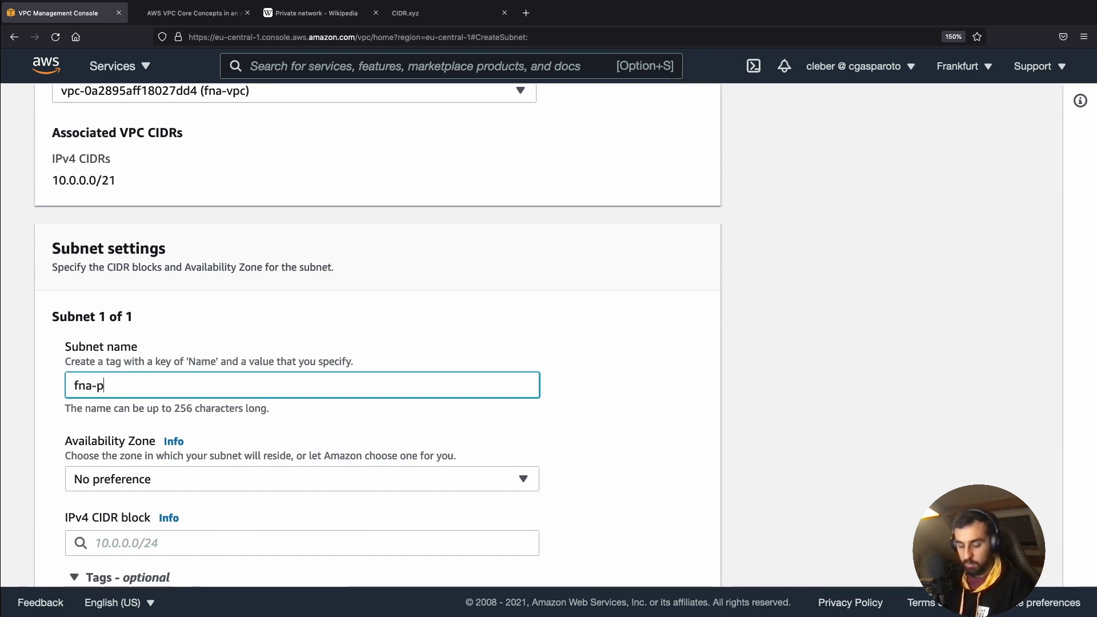
text(ublic-a)
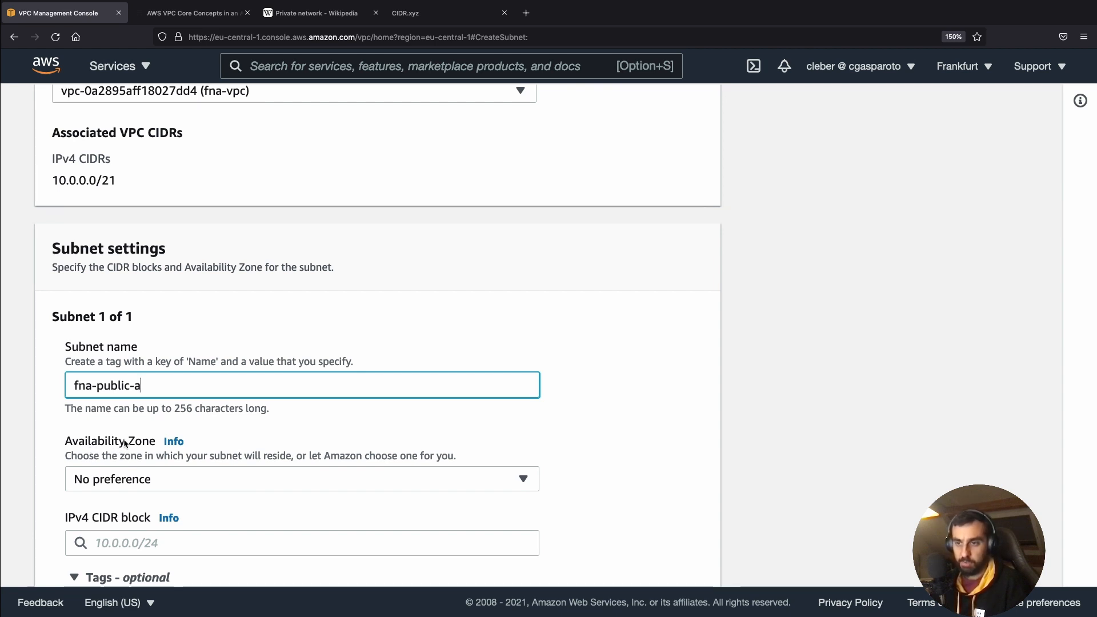
click(145, 477)
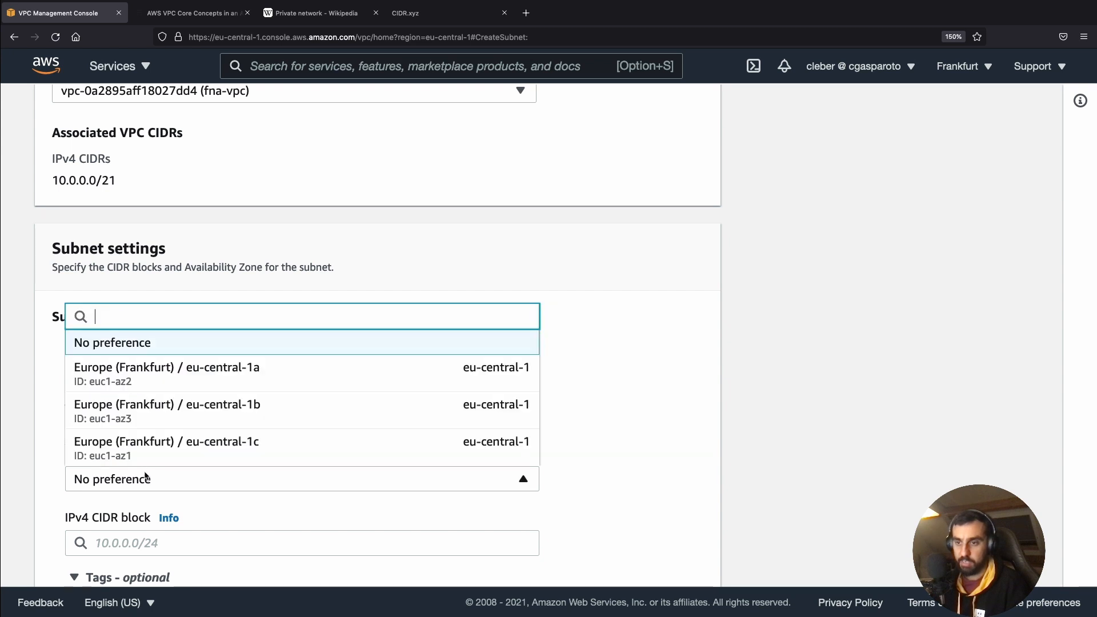
click(242, 378)
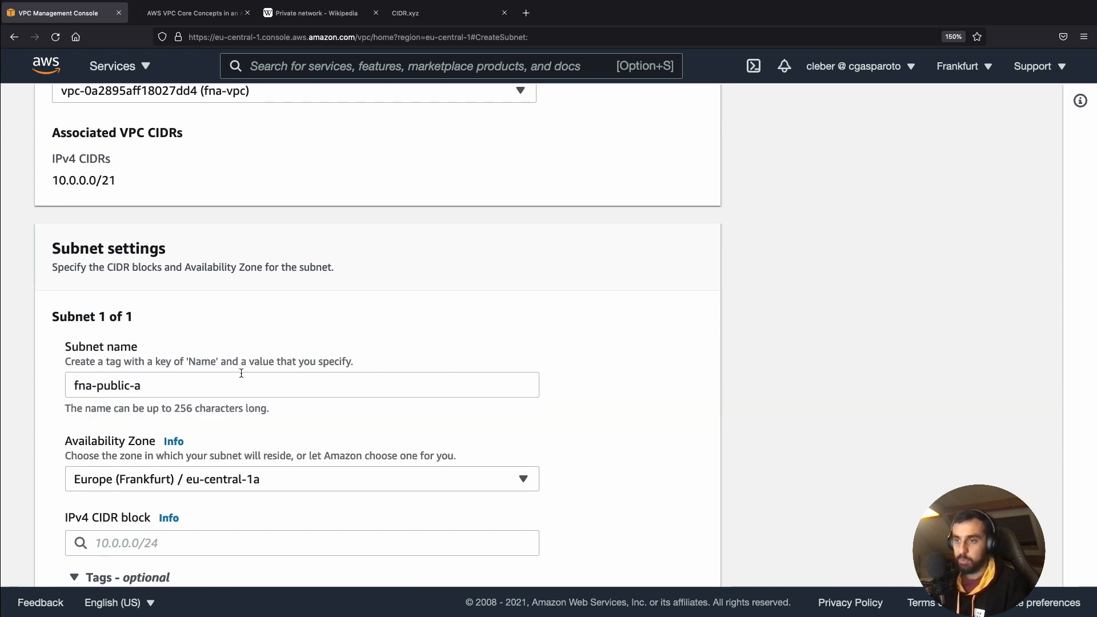
click(963, 65)
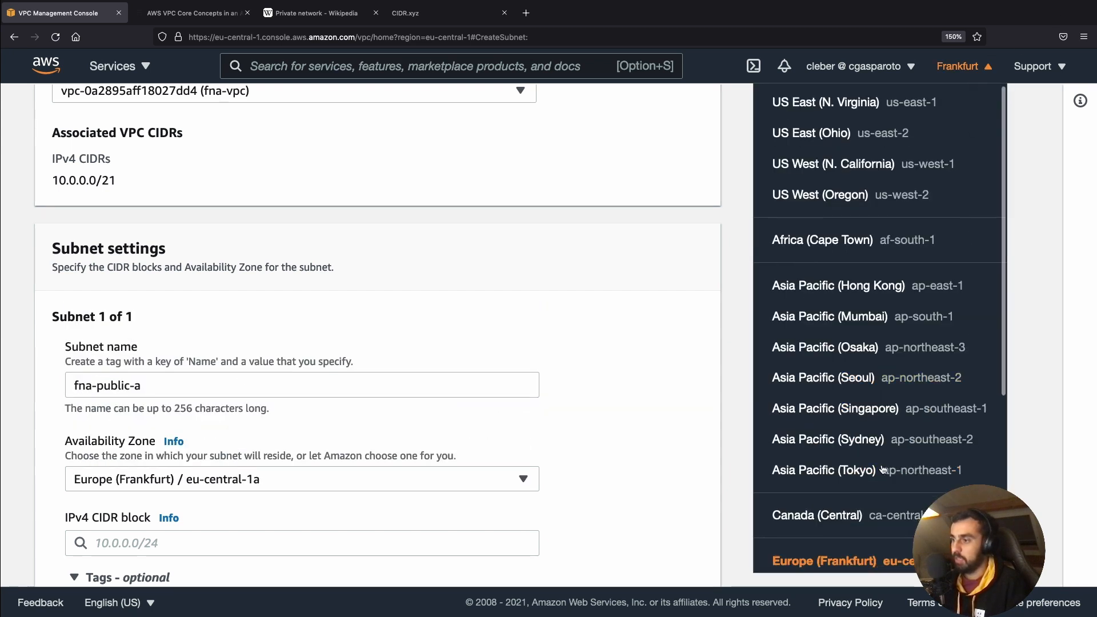
scroll(906, 443, down, 3)
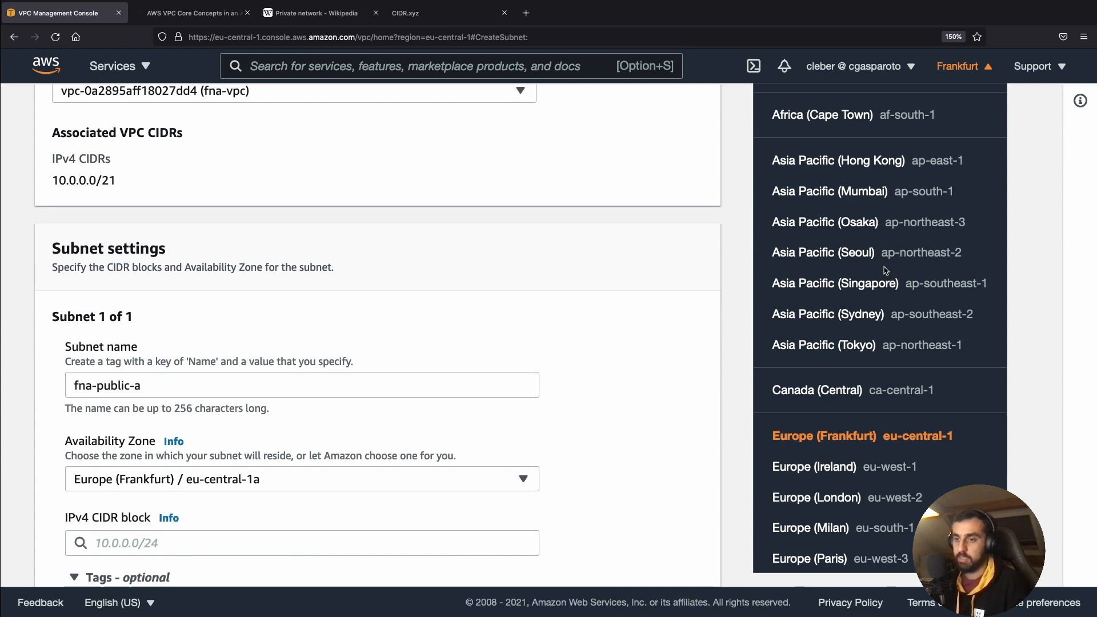
Set the IPv4 CIDR block of the fna-public-a subnet to 10.0.1.0/24.
scroll(725, 407, down, 3)
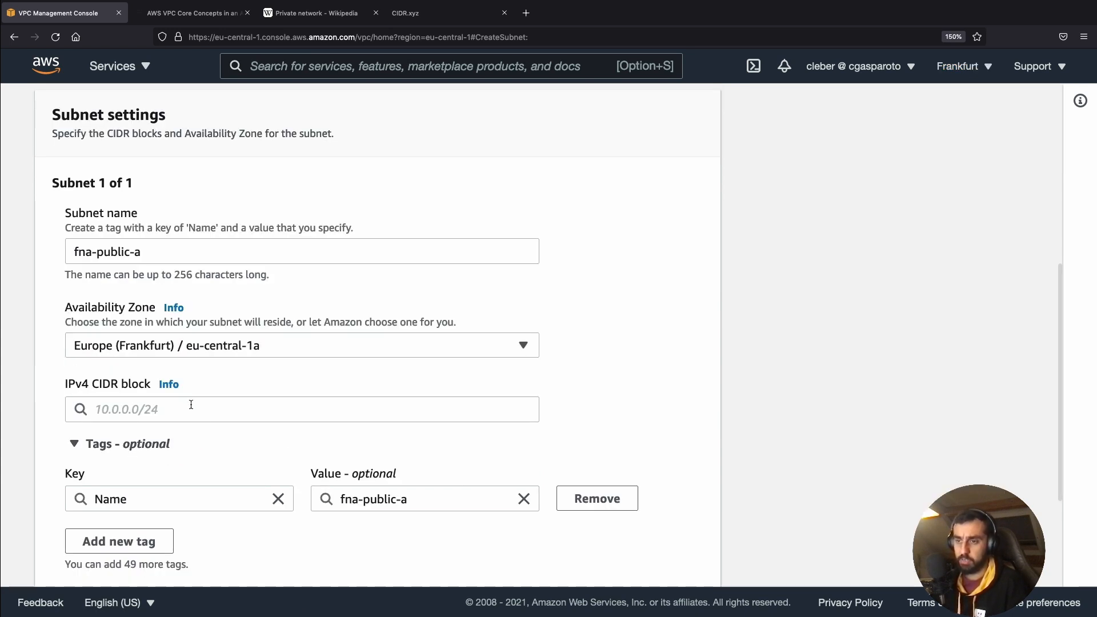
click(146, 409)
text(10)
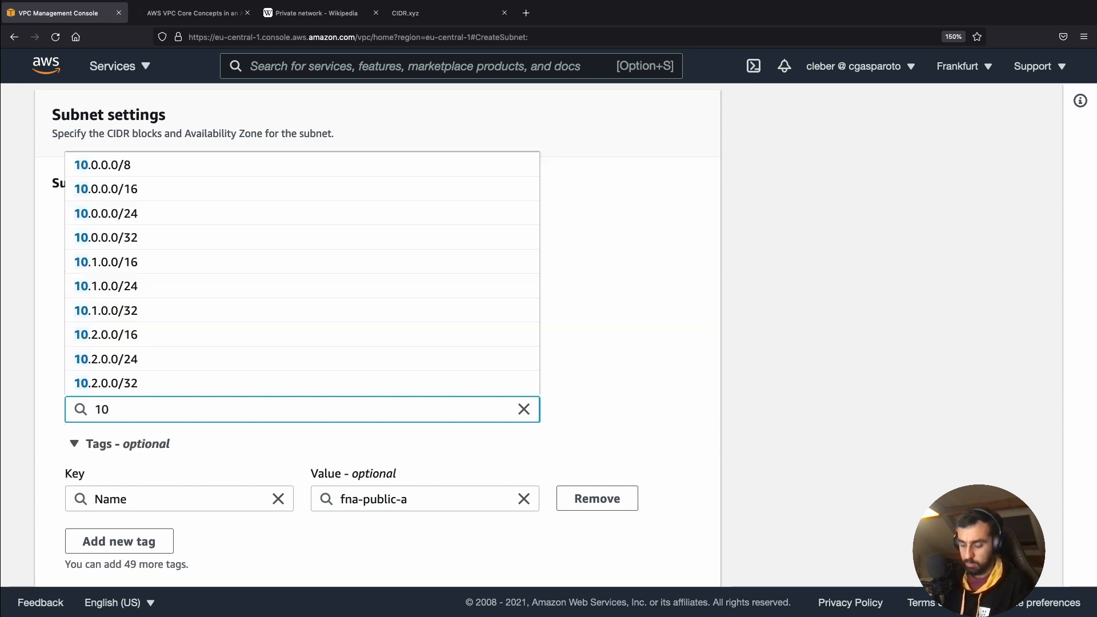
text(.0.1.0/24)
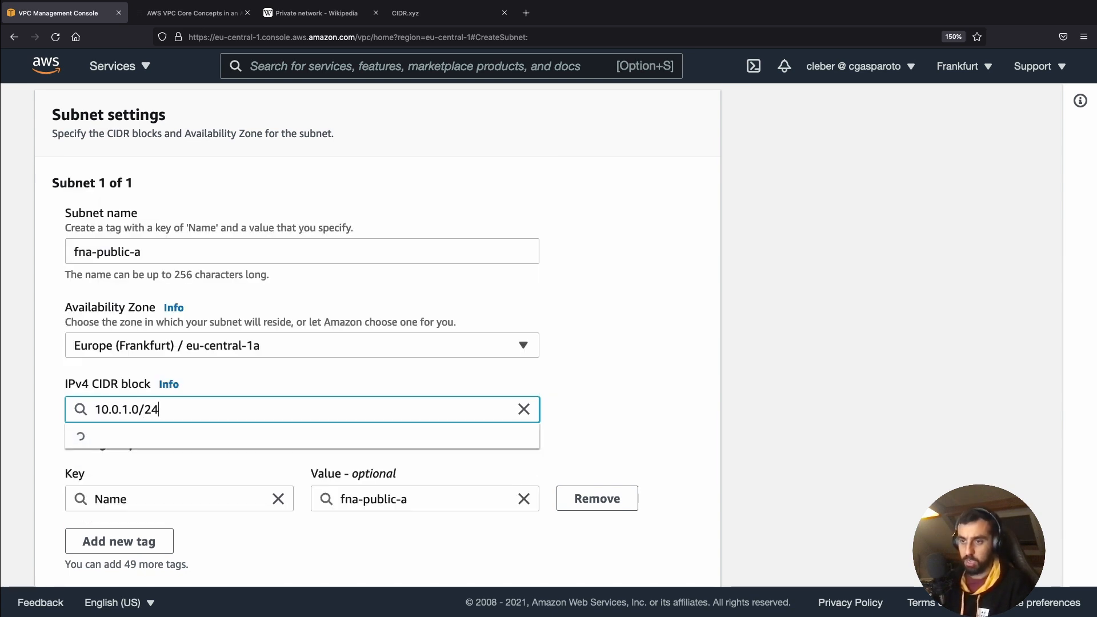
Add a second subnet and name it fna-public-b, reusing the first subnet's copied name.
scroll(150, 539, down, 3)
click(151, 531)
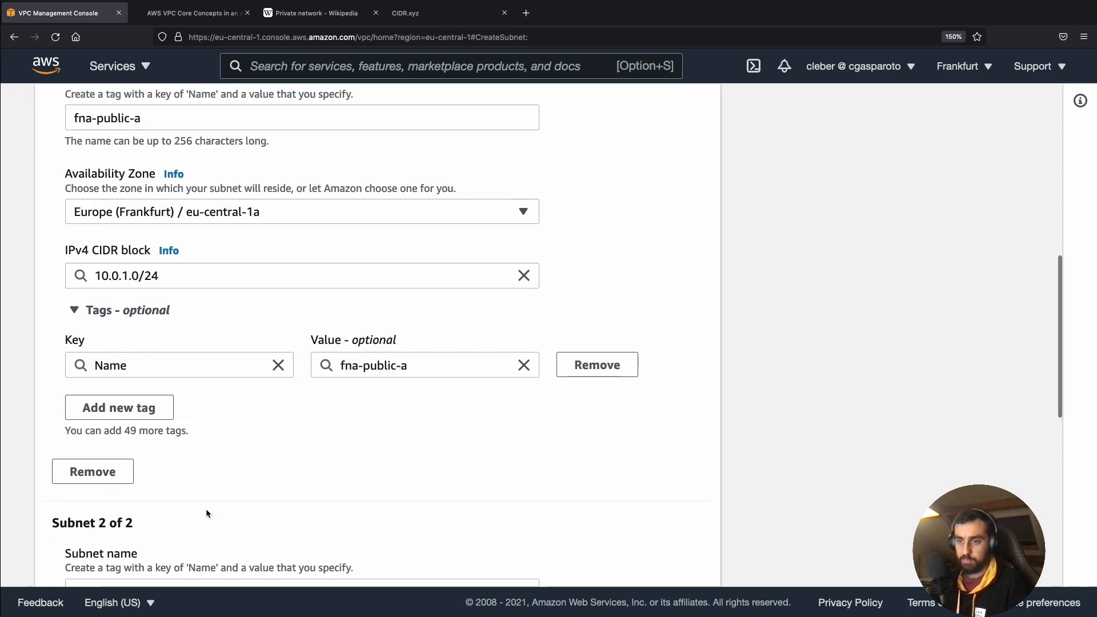
scroll(235, 496, up, 5)
drag(166, 321, 46, 329)
key(super+c)
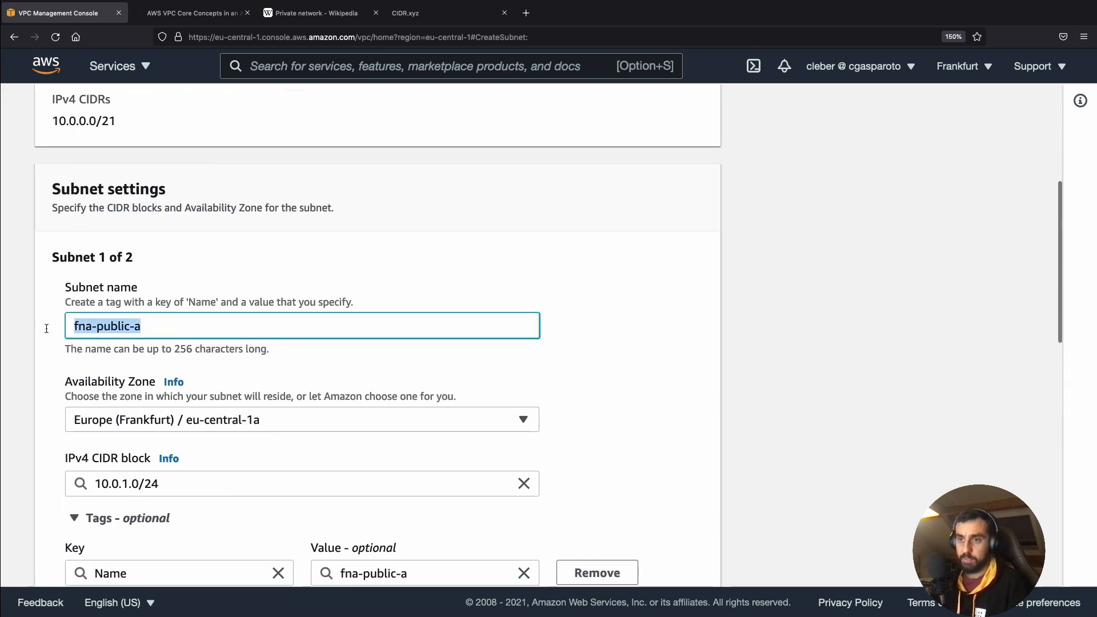
scroll(150, 363, down, 10)
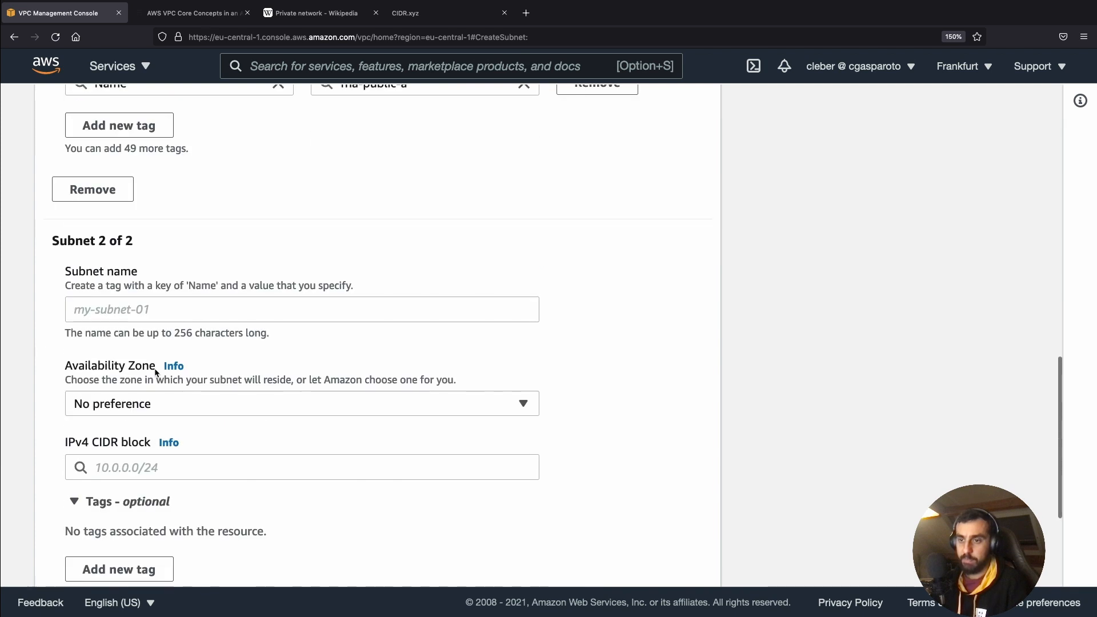
click(139, 313)
key(super+v)
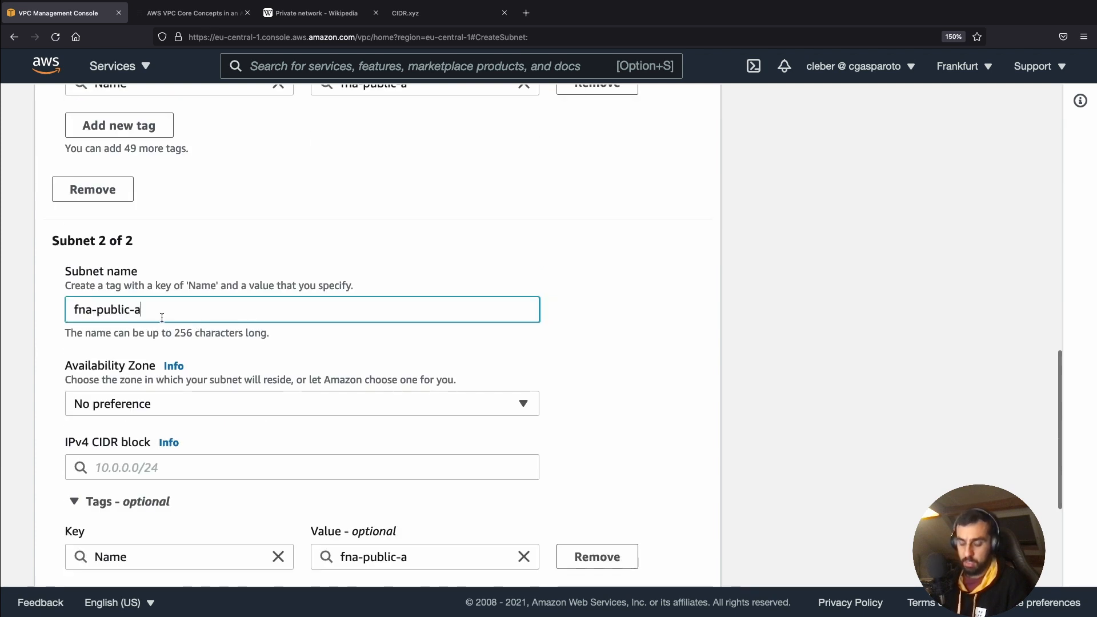
key(BackSpace)
text(b)
Place fna-public-b in the eu-central-1b availability zone and set its IPv4 CIDR block to 10.0.2.0/24.
click(155, 402)
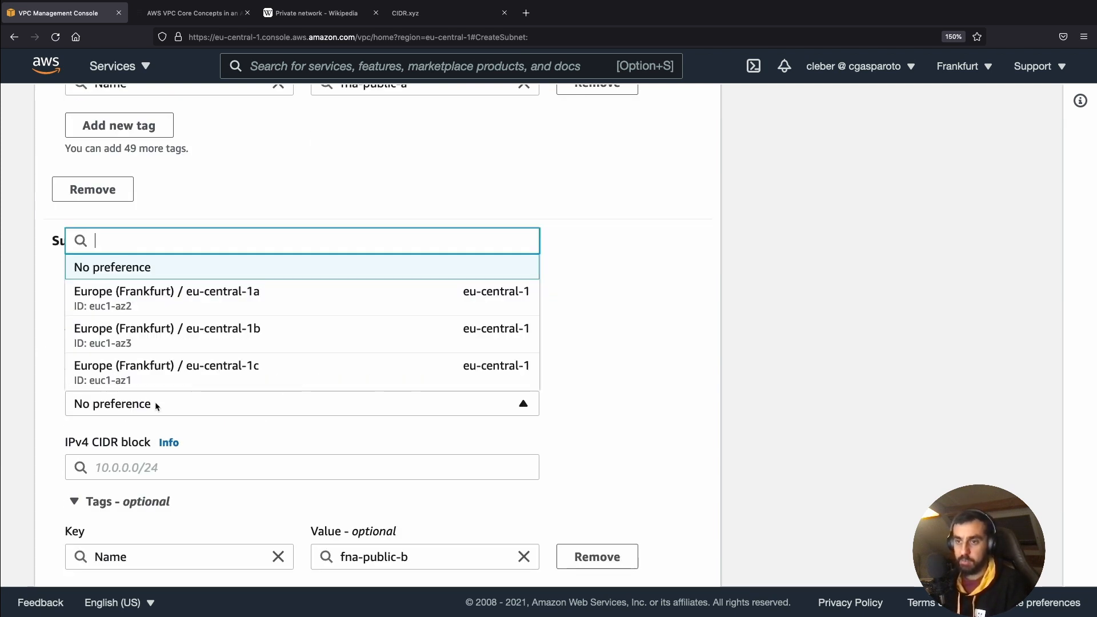
click(196, 332)
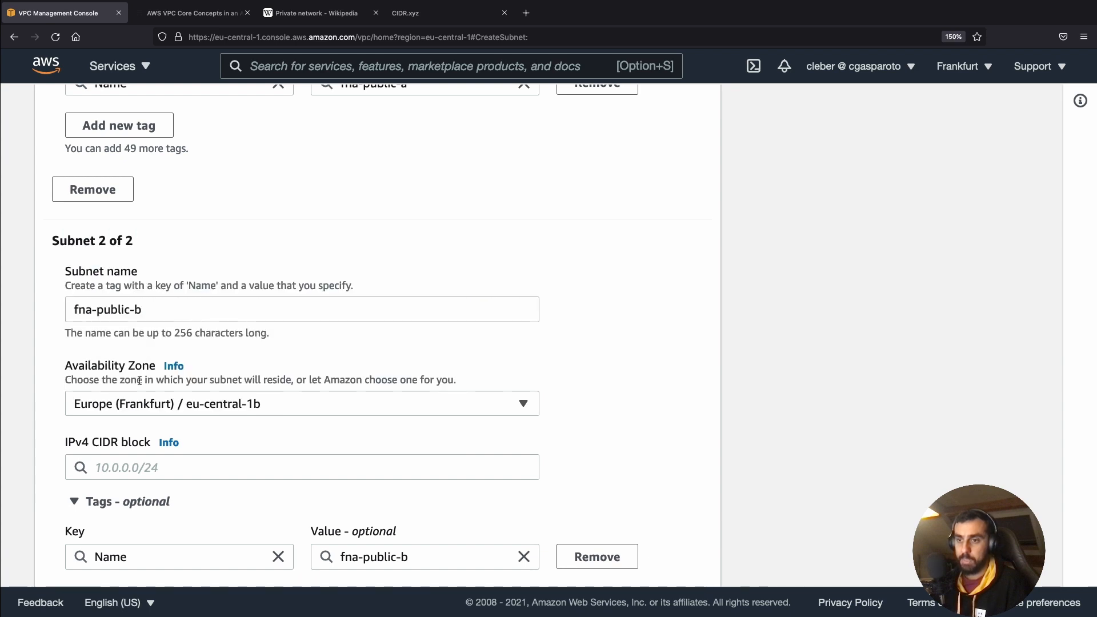
scroll(139, 380, down, 2)
click(150, 348)
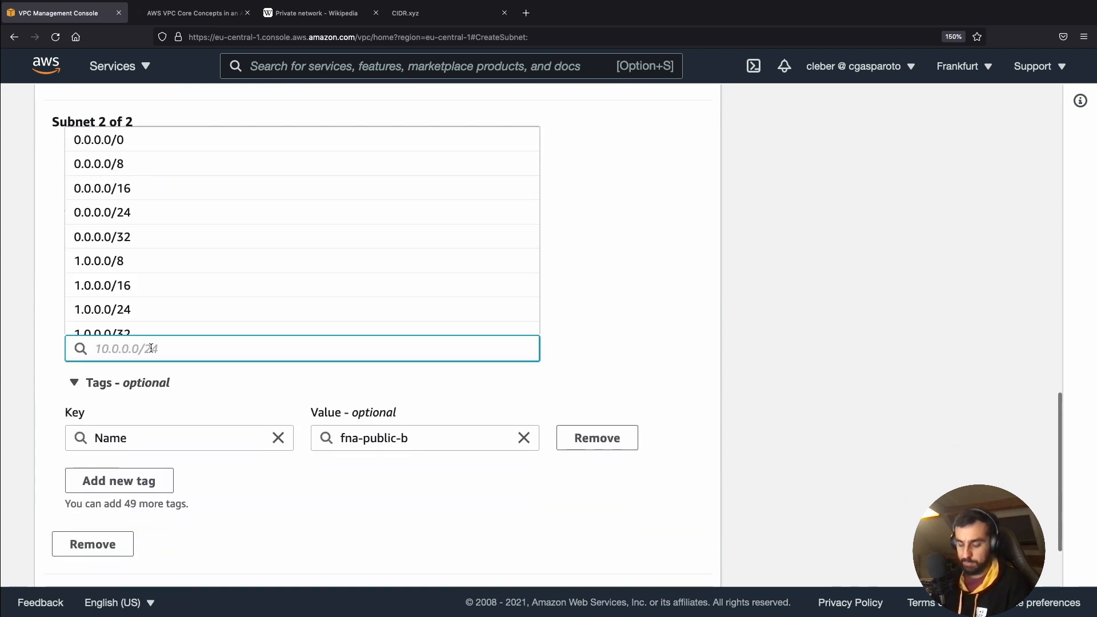
text(10.0.2)
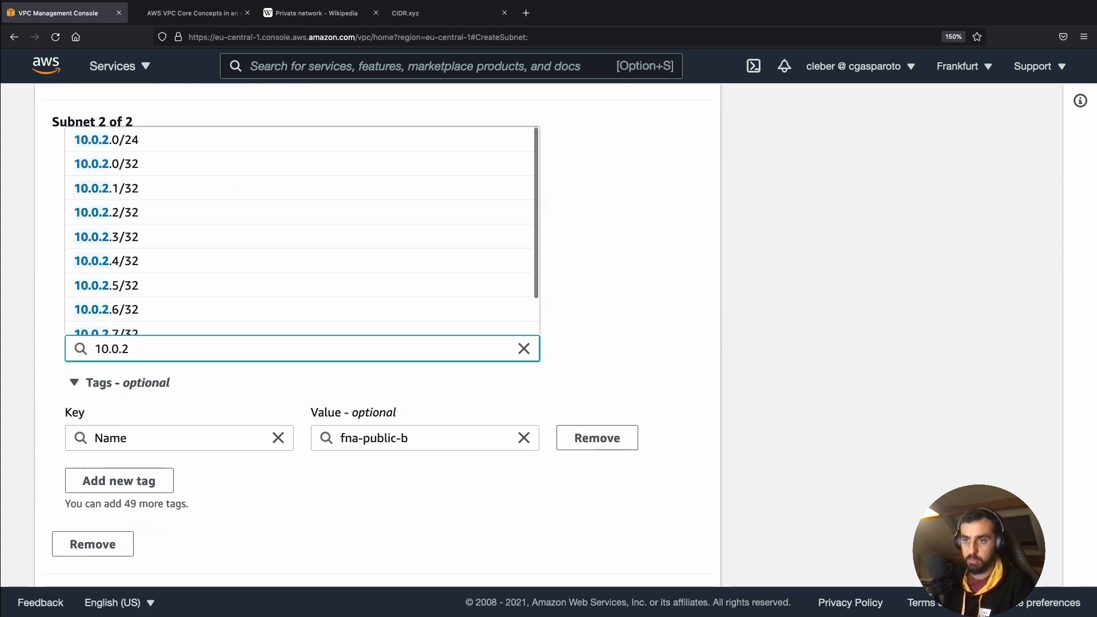
text(.0/24)
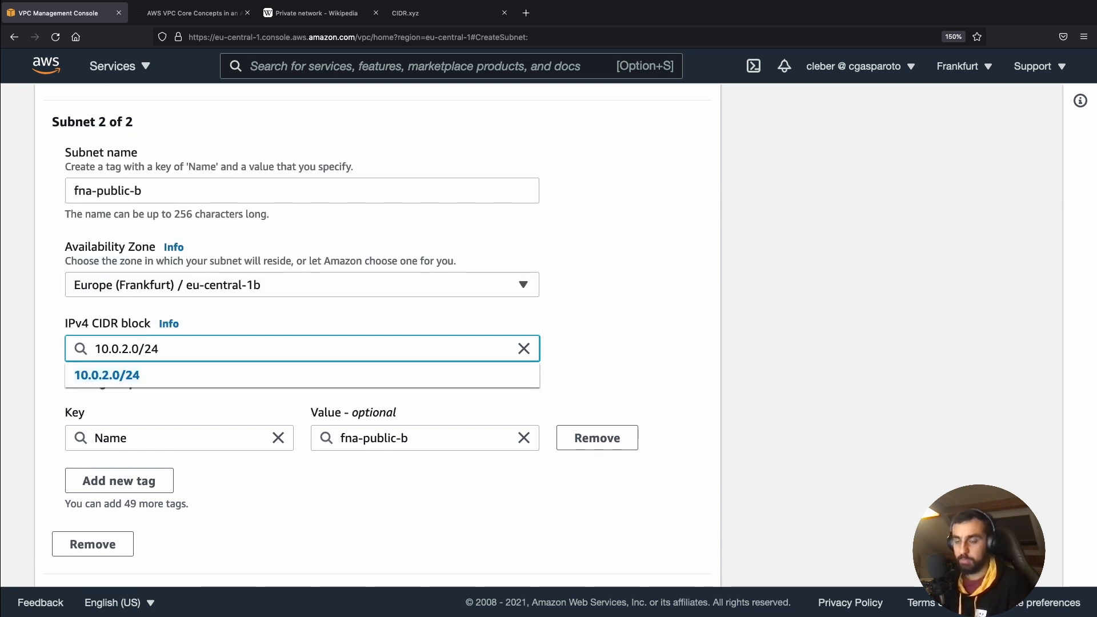
click(108, 375)
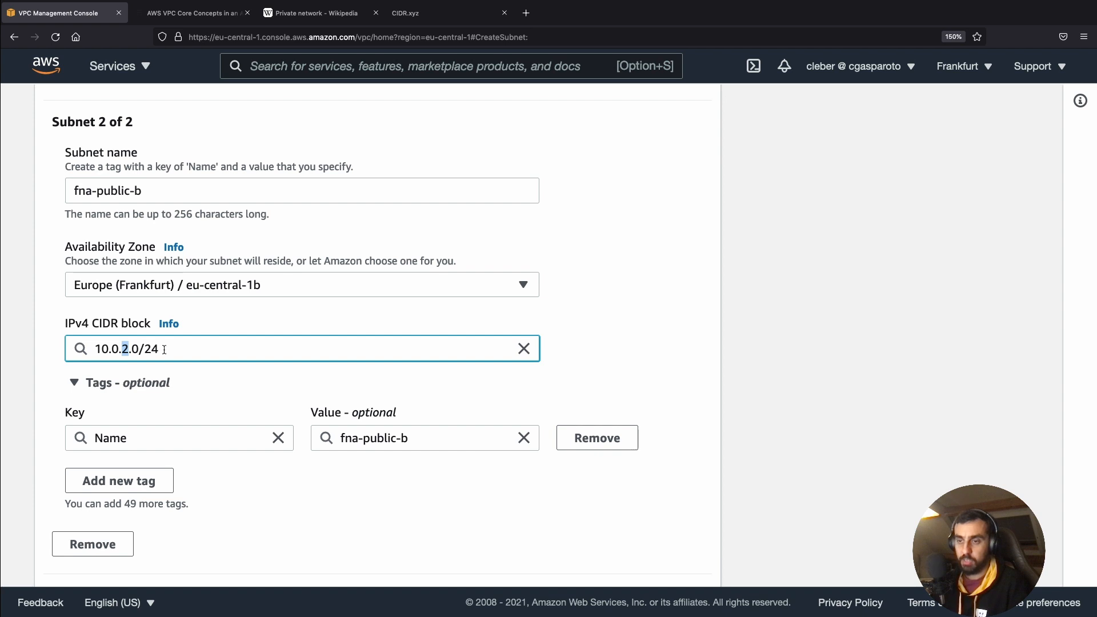
Add a third subnet and name it fna-private-a, reusing the copied subnet name.
scroll(239, 375, down, 3)
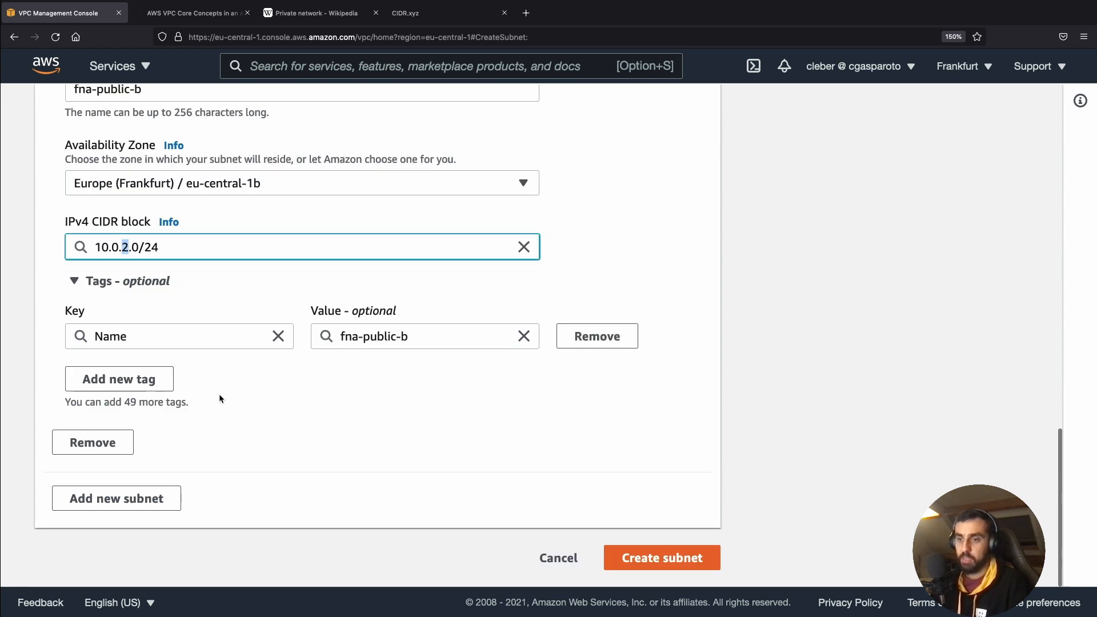
click(154, 498)
scroll(249, 497, down, 9)
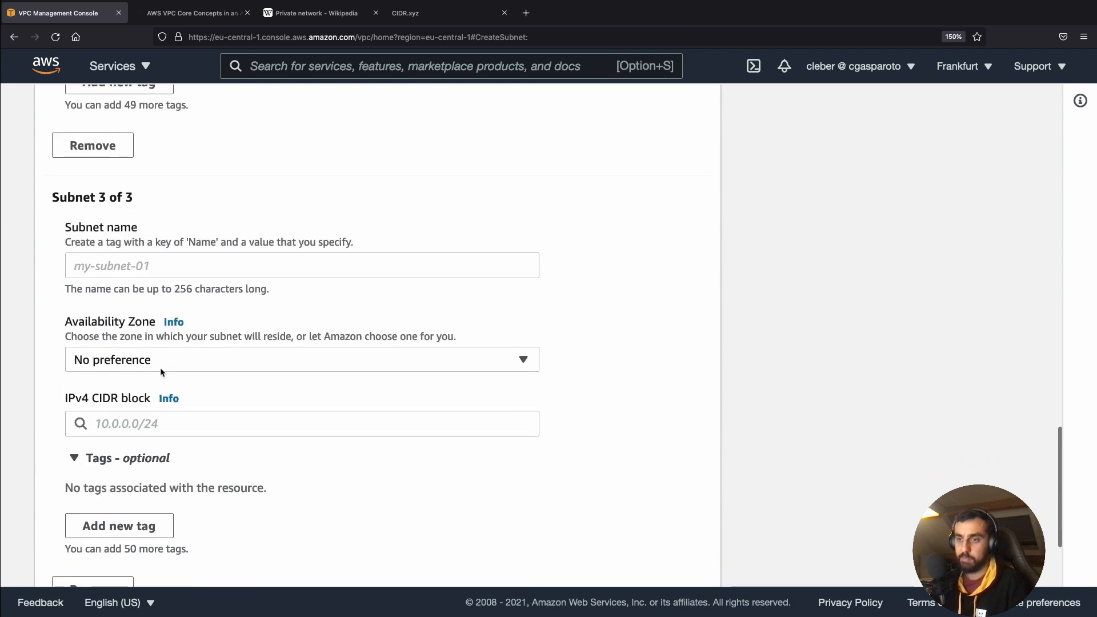
click(111, 265)
key(super+v)
double_click(111, 266)
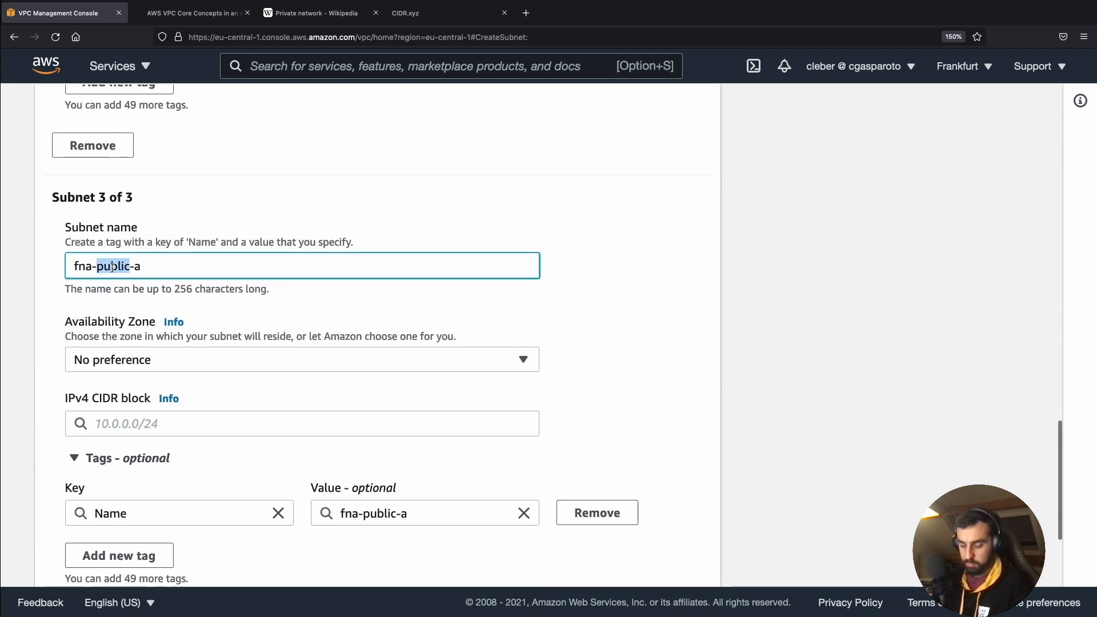
text(private)
Place fna-private-a in the eu-central-1a availability zone and set its IPv4 CIDR block to 10.0.3.0/24.
click(108, 359)
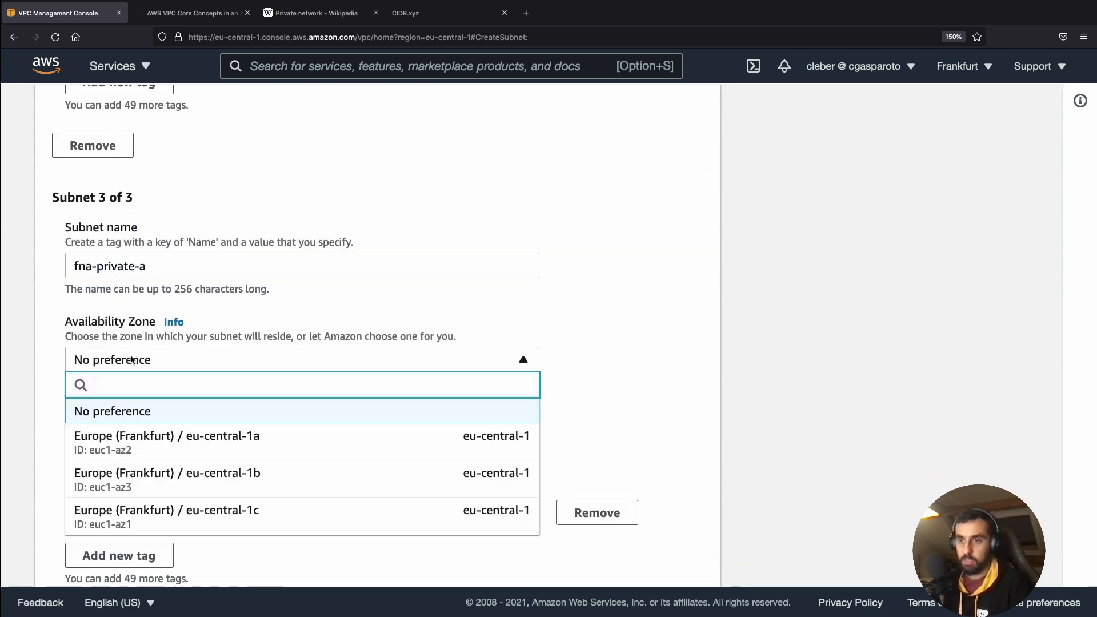
click(237, 438)
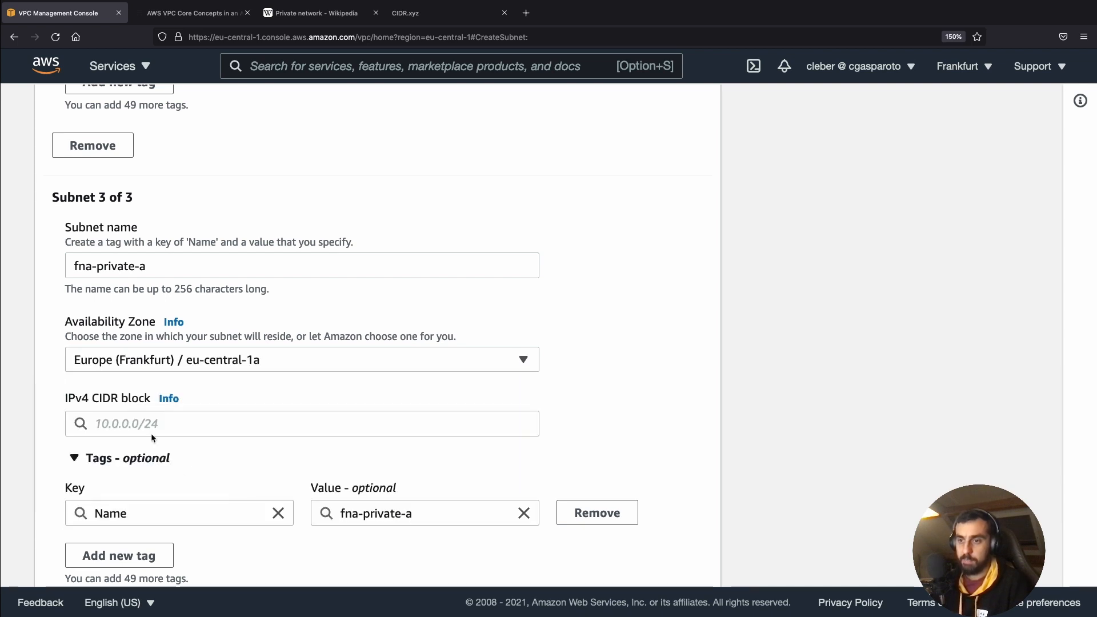
click(131, 416)
text(10)
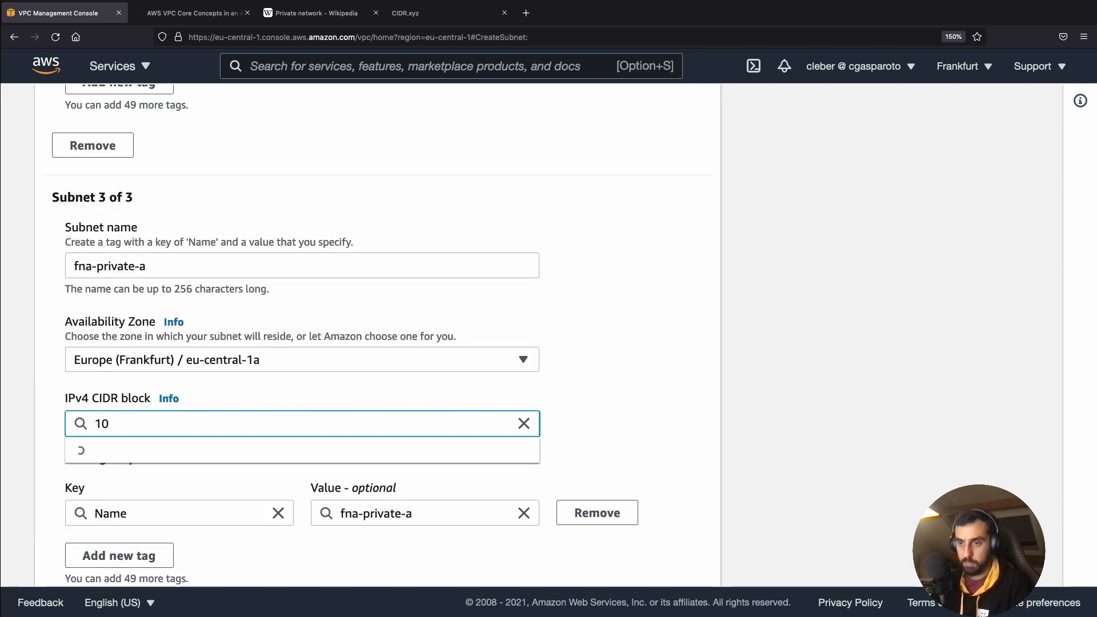
text(.0.3.)
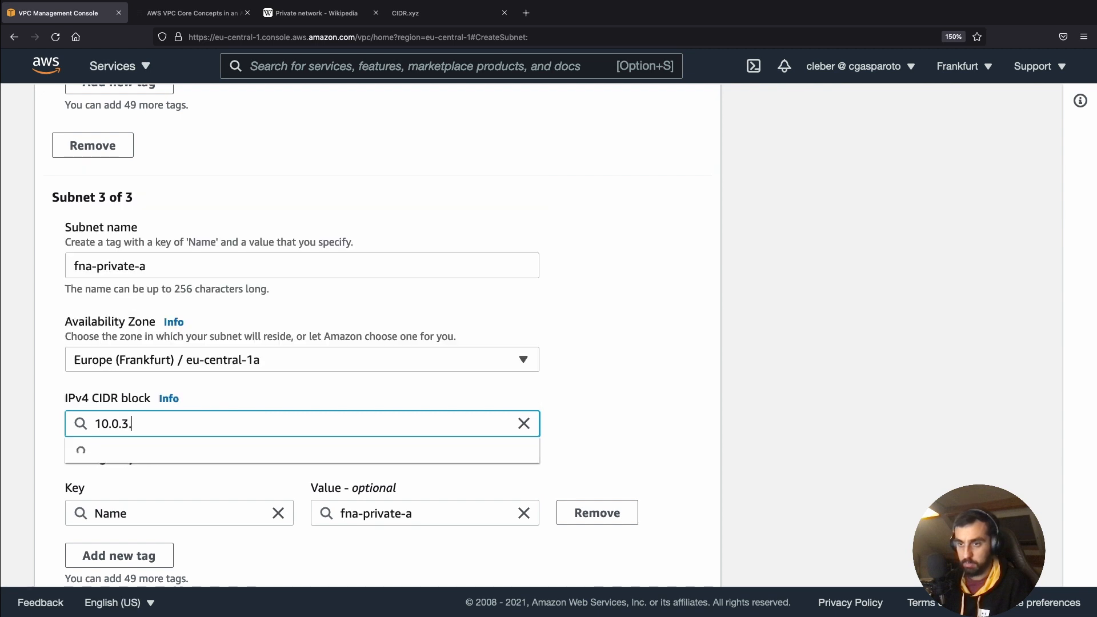
text(0/24)
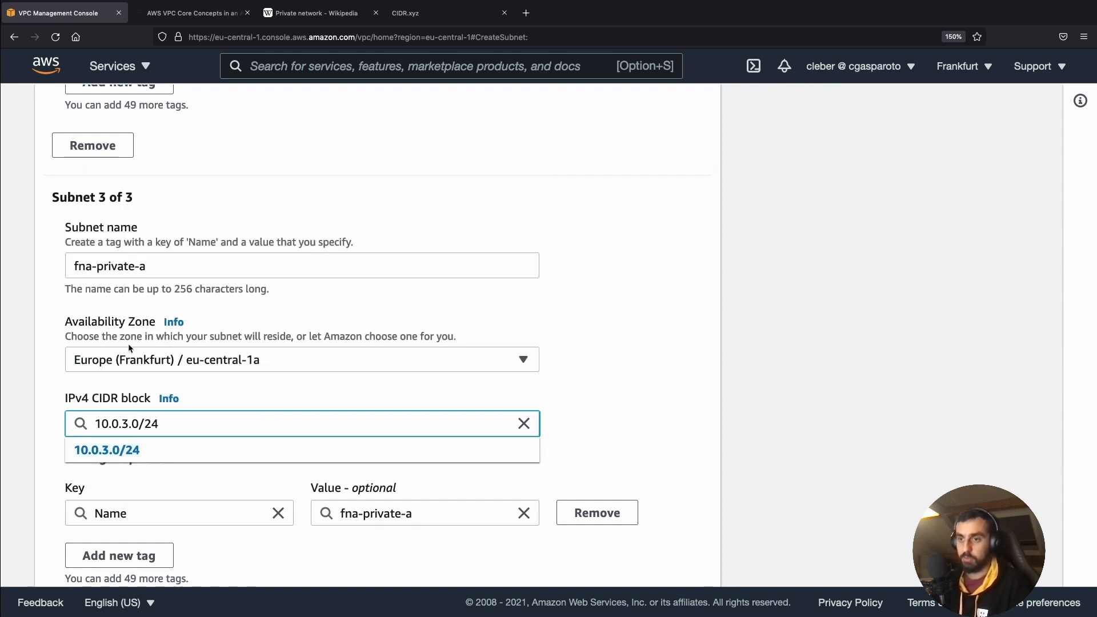
click(108, 450)
Add a fourth subnet and name it fna-private-b, reusing the copied subnet name.
scroll(330, 439, down, 3)
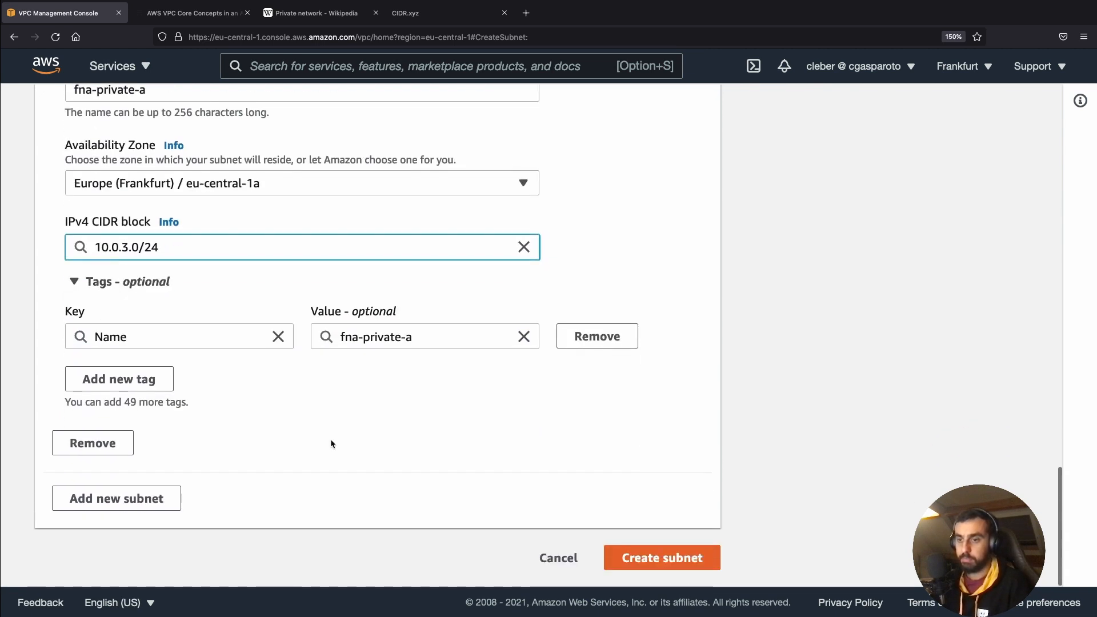
click(177, 500)
scroll(206, 434, down, 3)
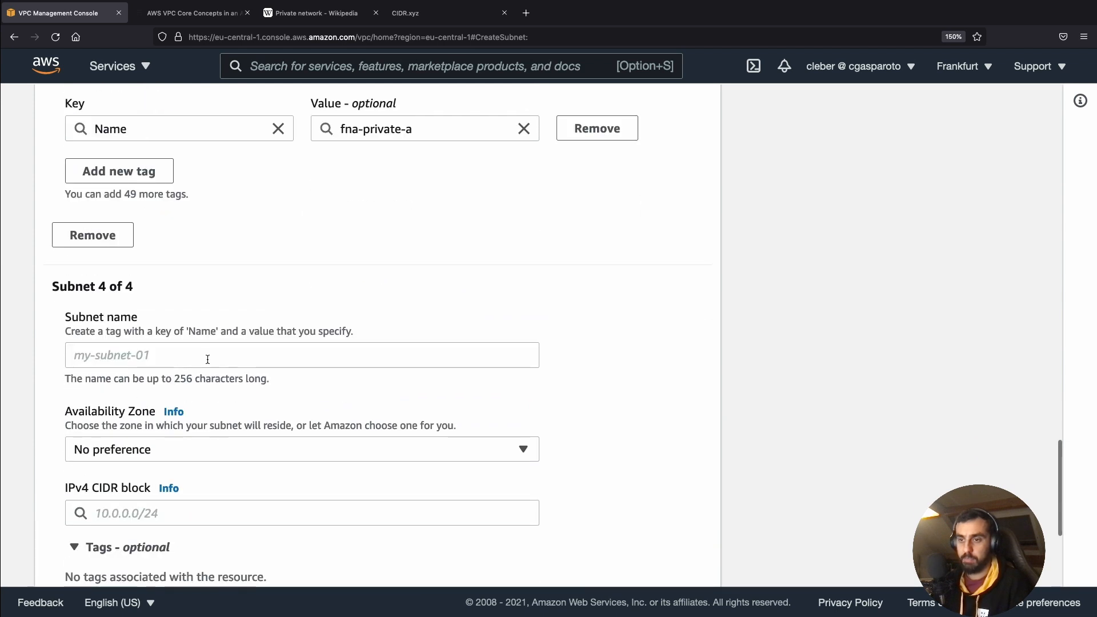
click(202, 358)
key(super+v)
double_click(108, 355)
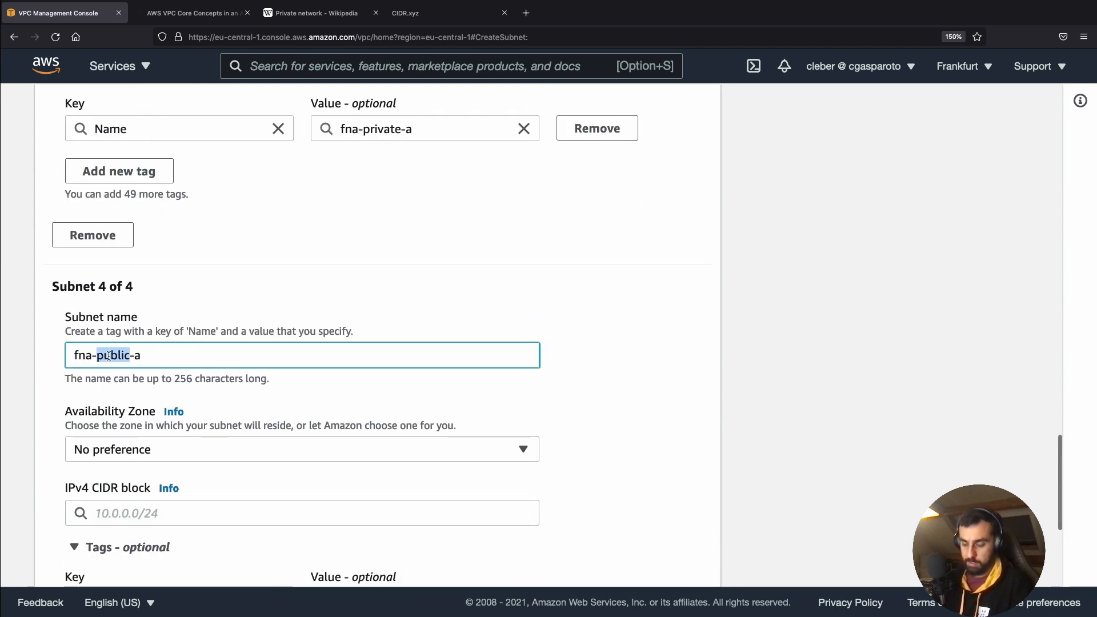
text(private)
key(BackSpace)
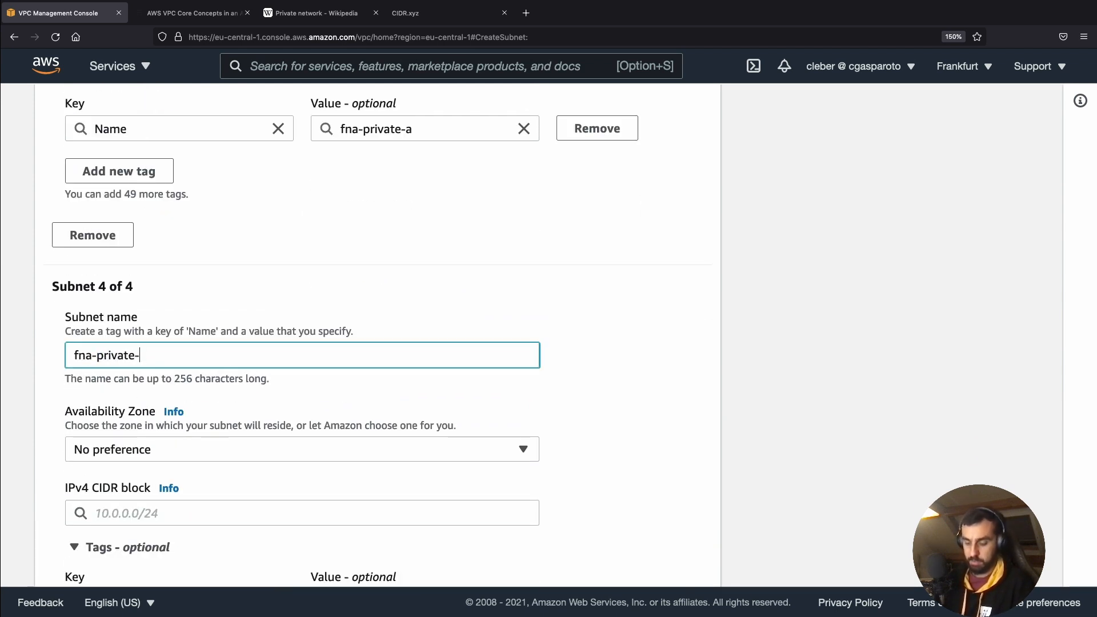
text(b)
Place fna-private-b in the eu-central-1b availability zone and set its IPv4 CIDR block to 10.0.4.0/24.
click(190, 454)
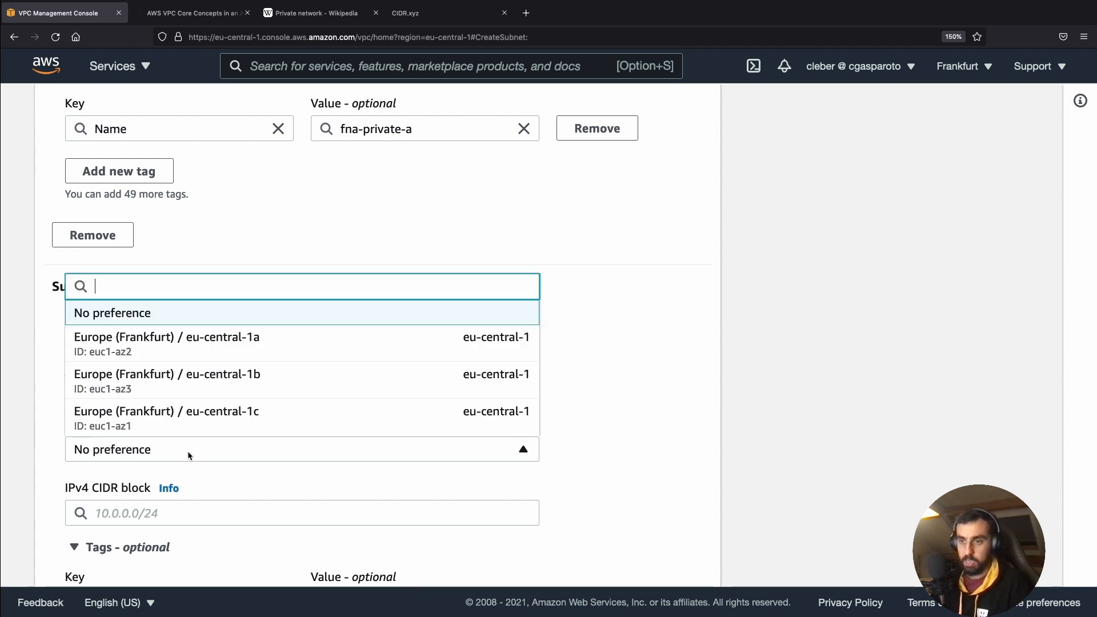
click(221, 382)
scroll(216, 380, down, 4)
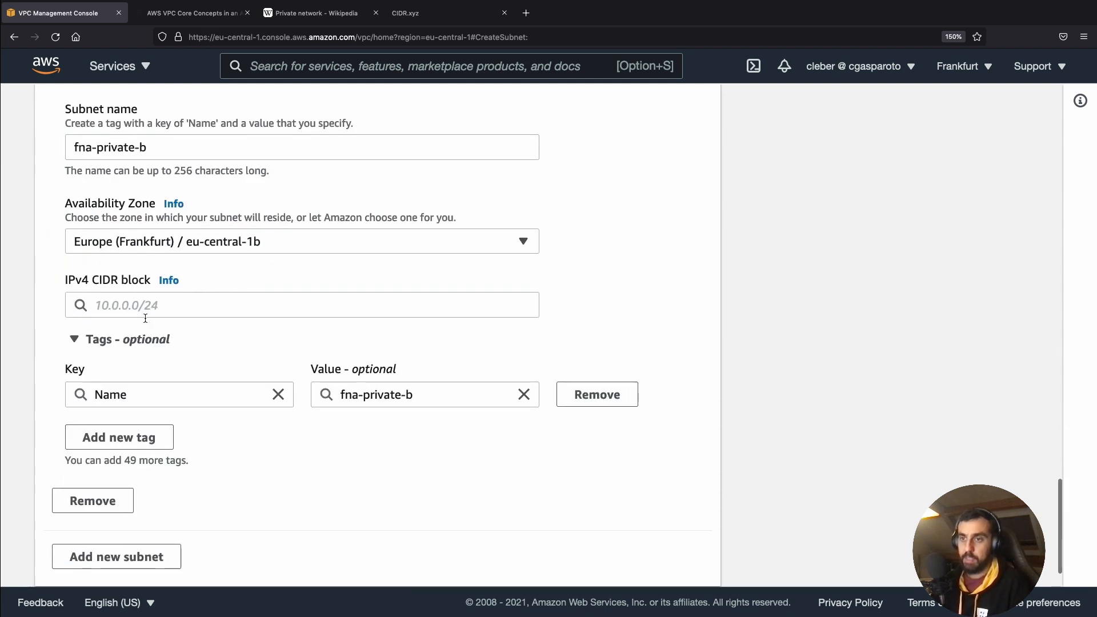
click(147, 304)
text(10.)
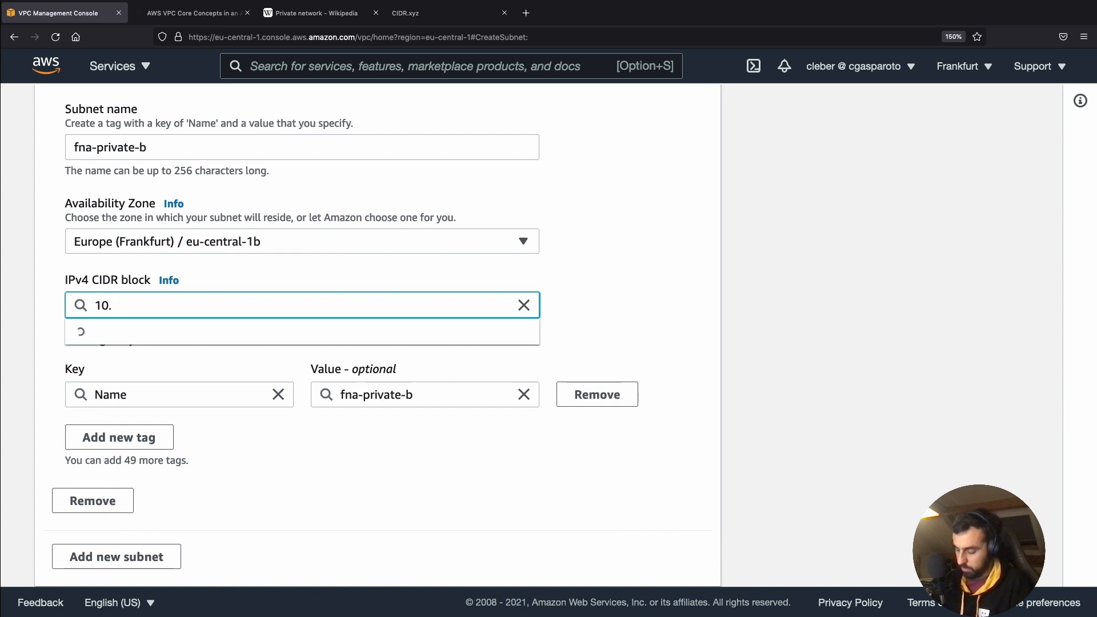
text(0.)
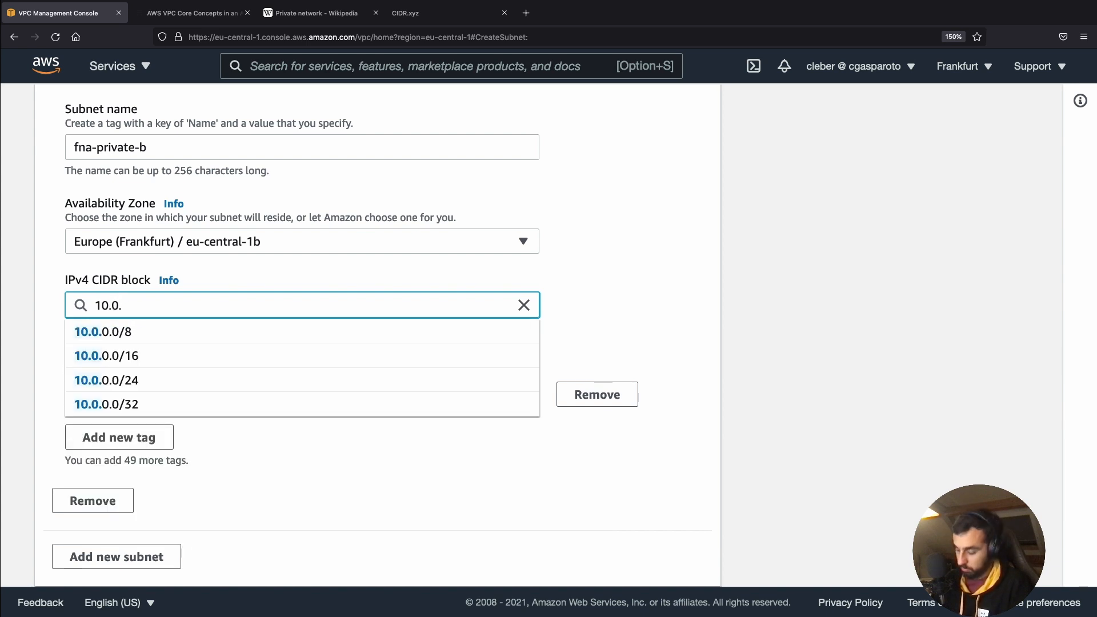
text(4.0/24)
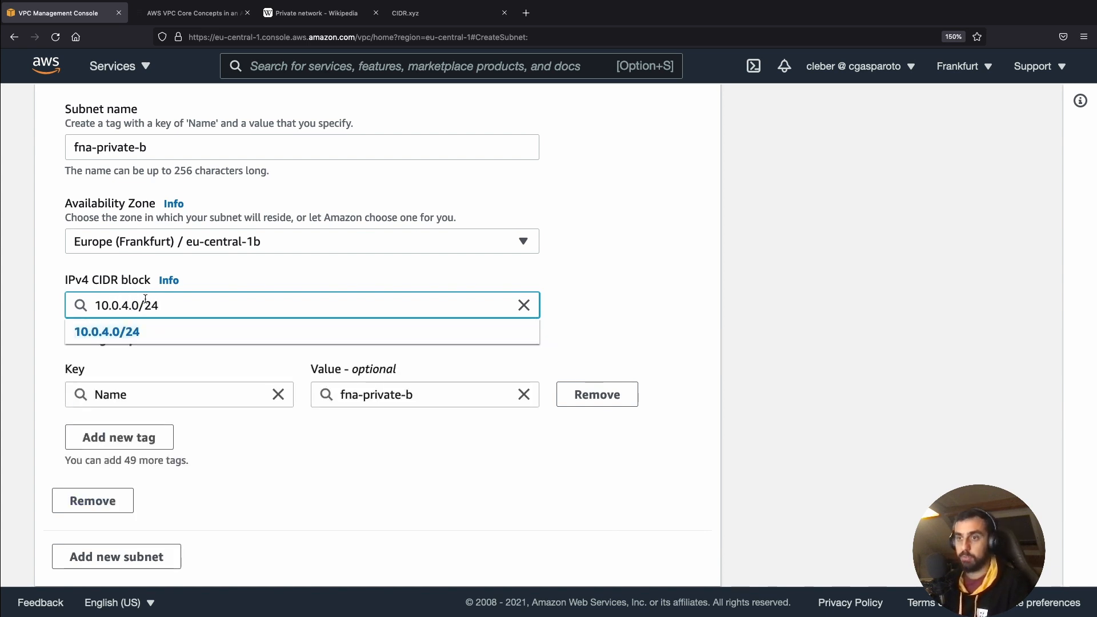
click(115, 331)
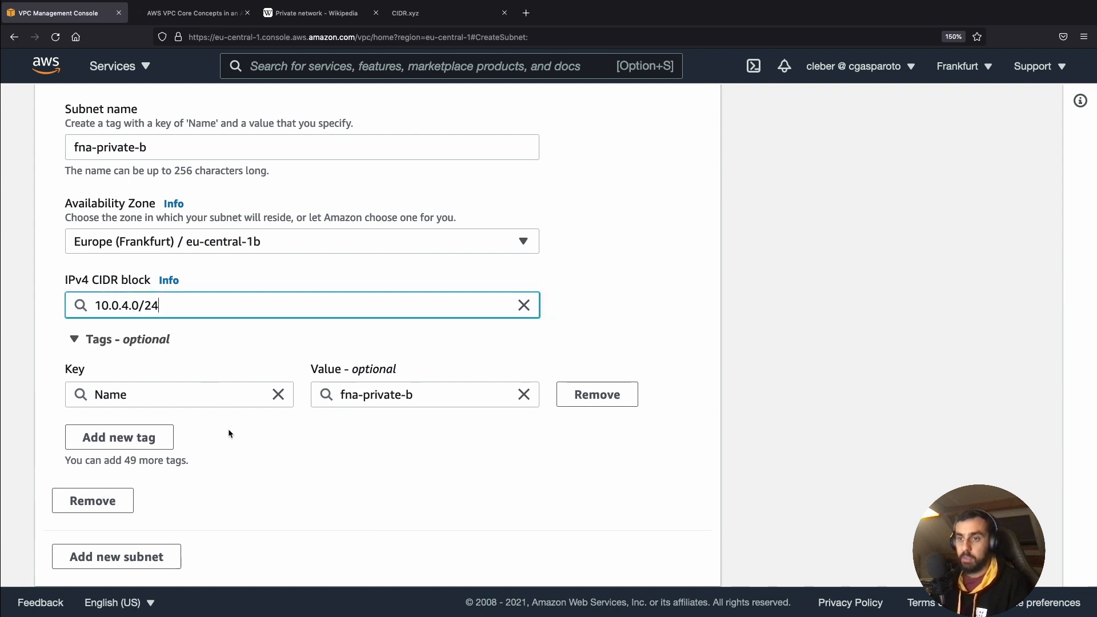
Create the four subnets, then enlarge the subnet list and widen its VPC column to check them.
scroll(240, 451, down, 1)
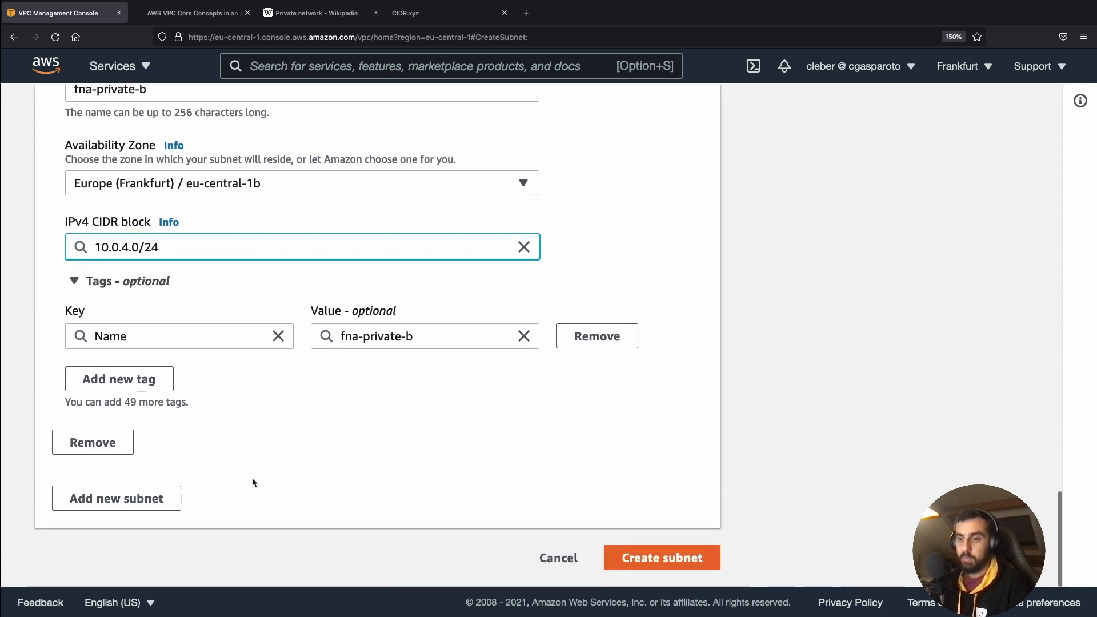
click(690, 557)
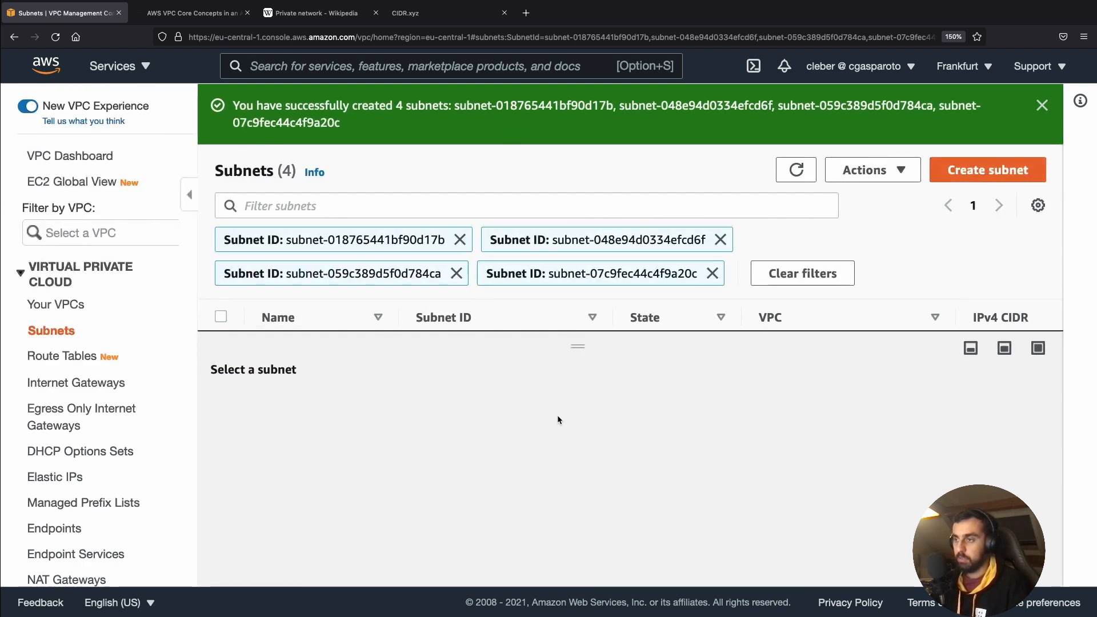
drag(581, 338, 578, 484)
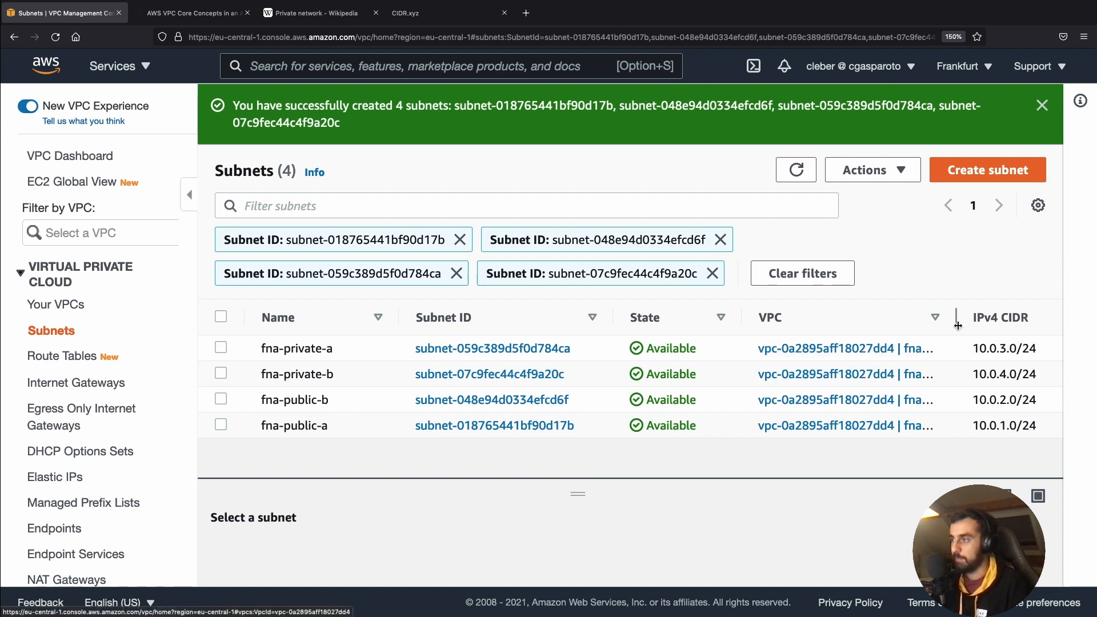
drag(956, 318, 996, 320)
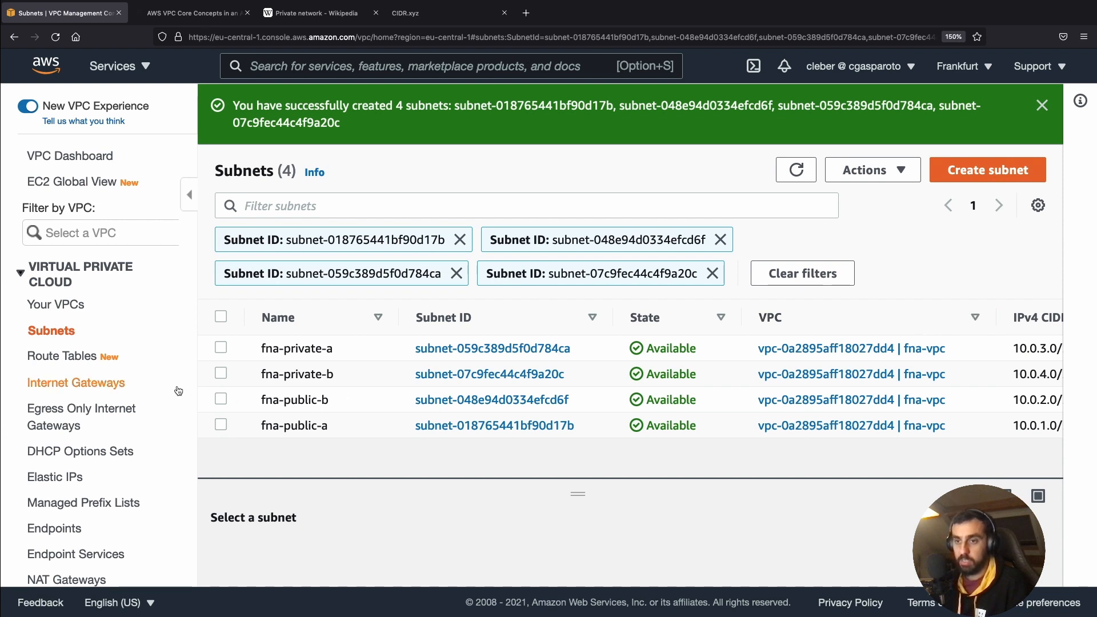
Create an internet gateway with the name tag fna-igw.
click(95, 386)
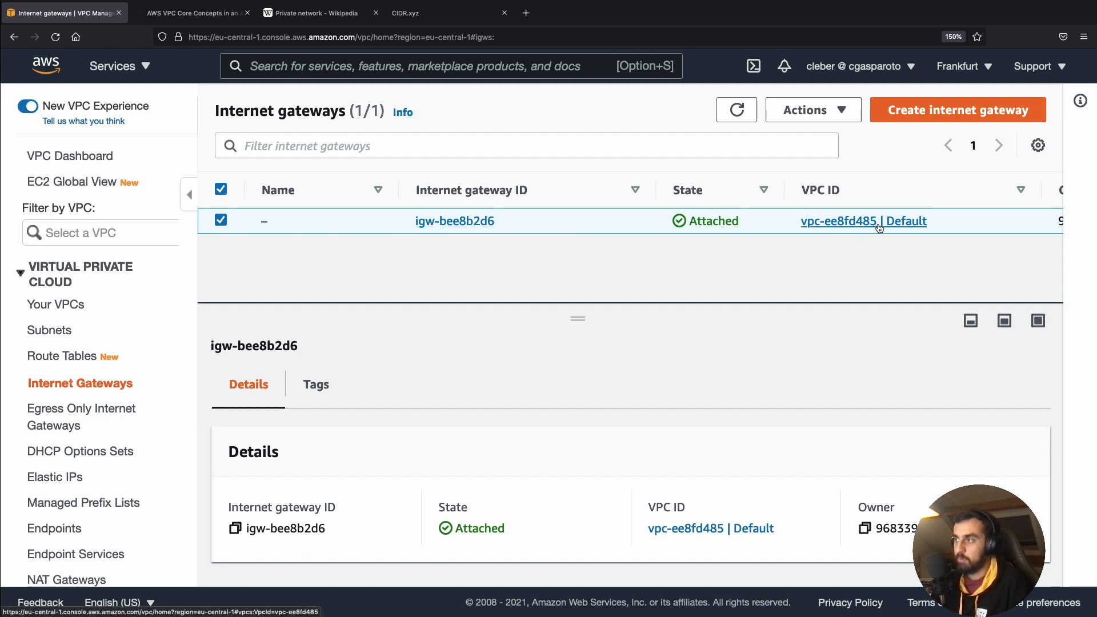
click(941, 110)
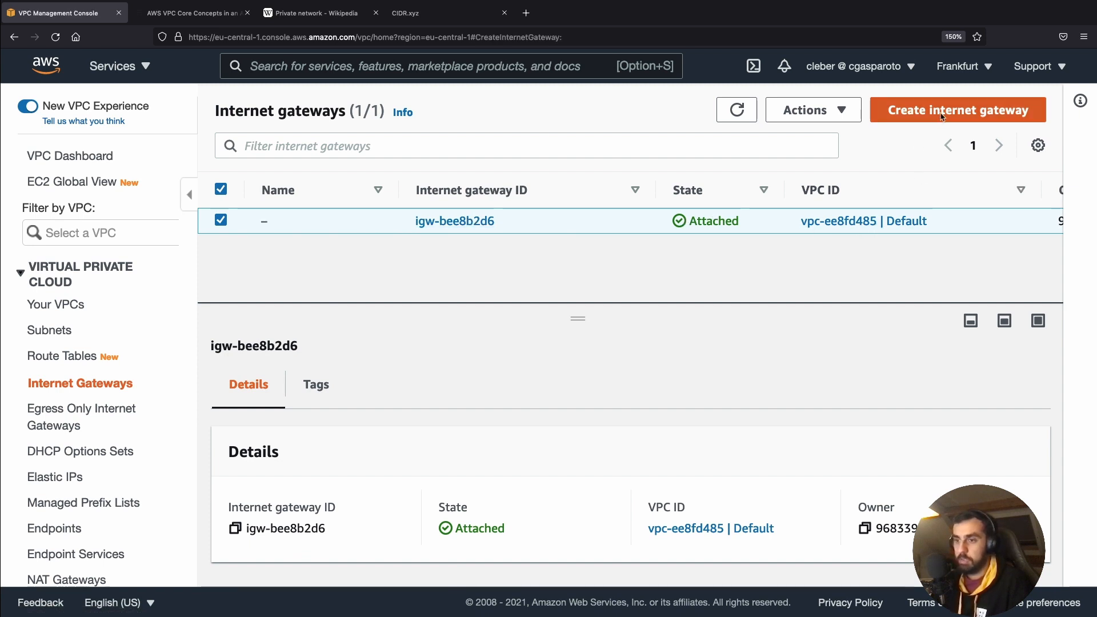
click(230, 338)
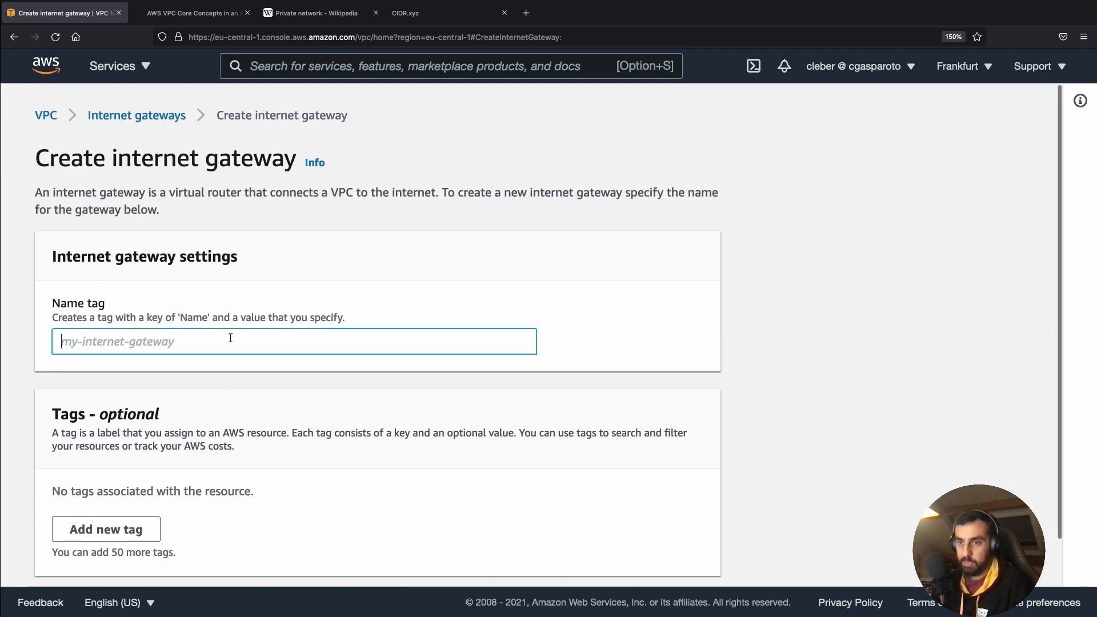
text(fna-)
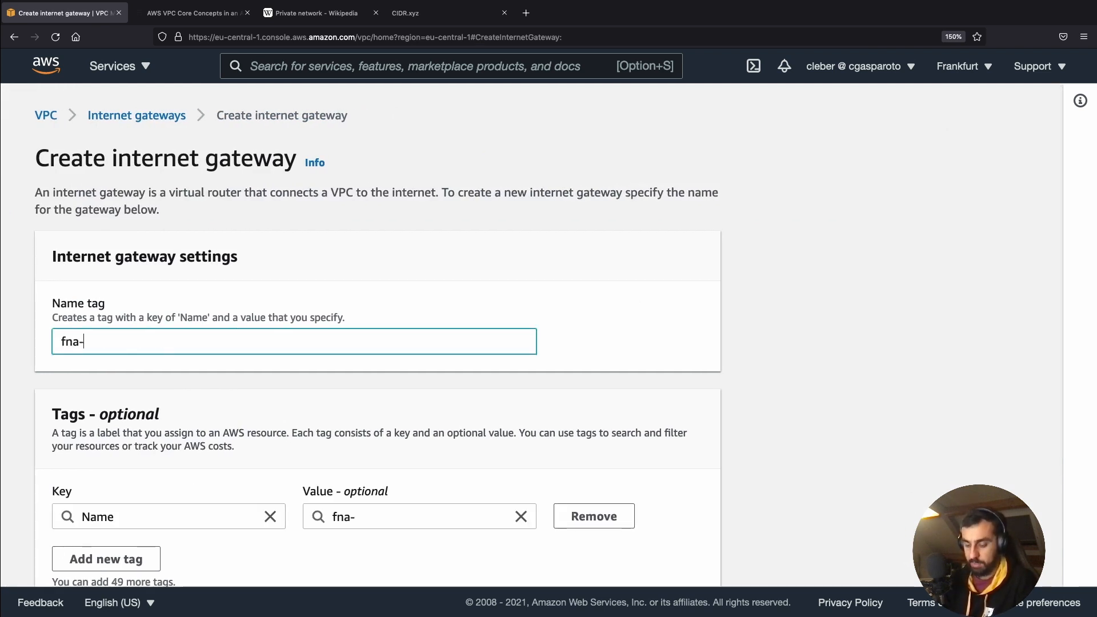
text(igw)
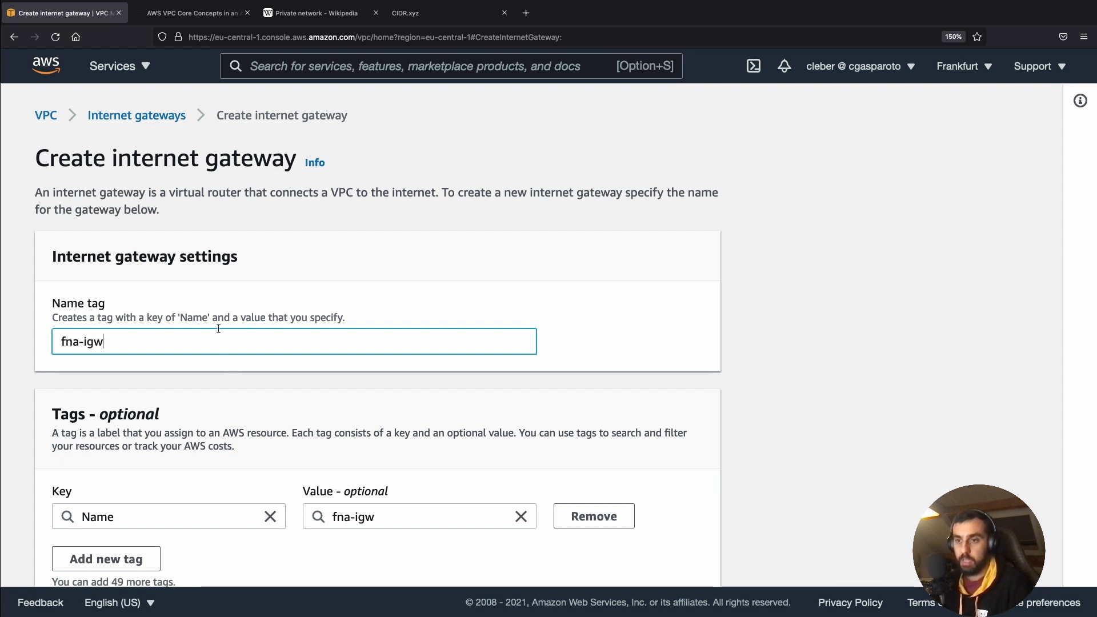
scroll(218, 328, down, 3)
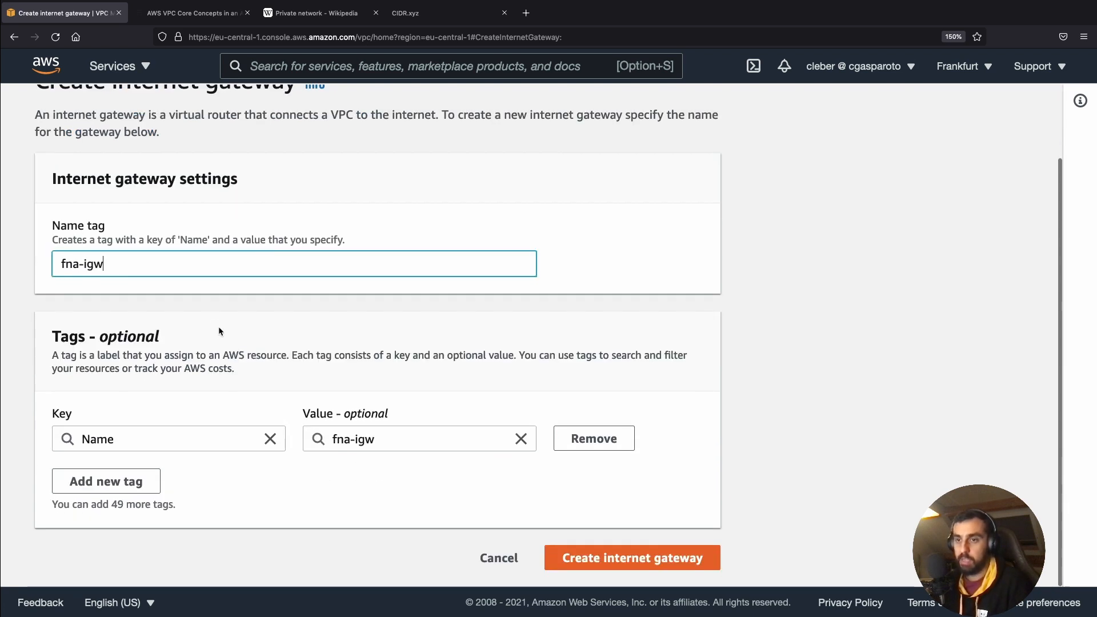
click(625, 560)
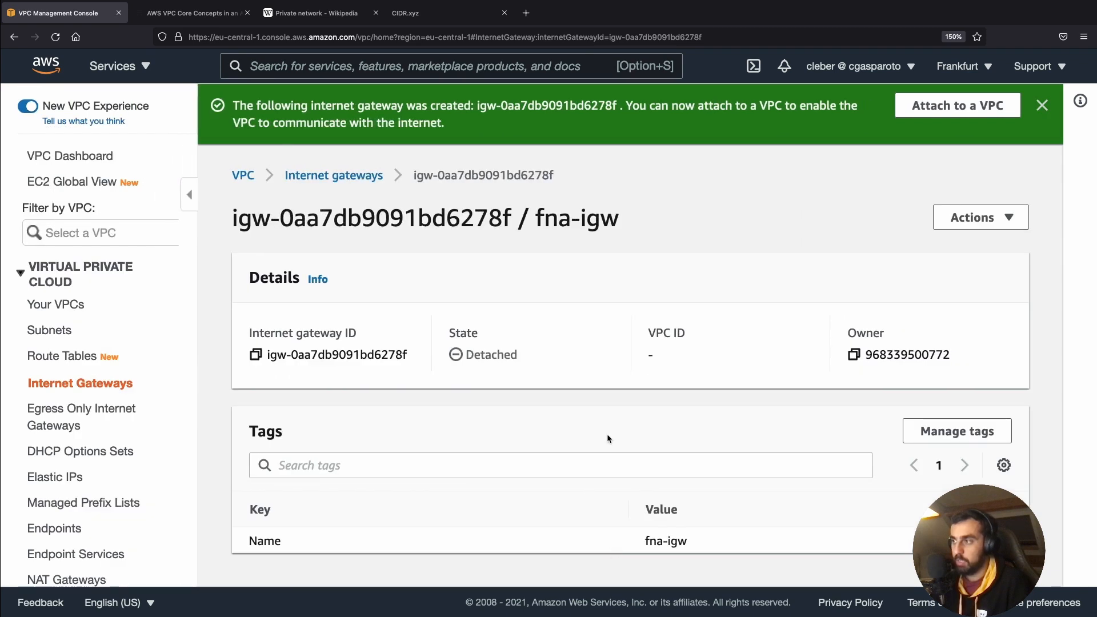
Attach the fna-igw internet gateway to the fna-vpc VPC.
click(1003, 222)
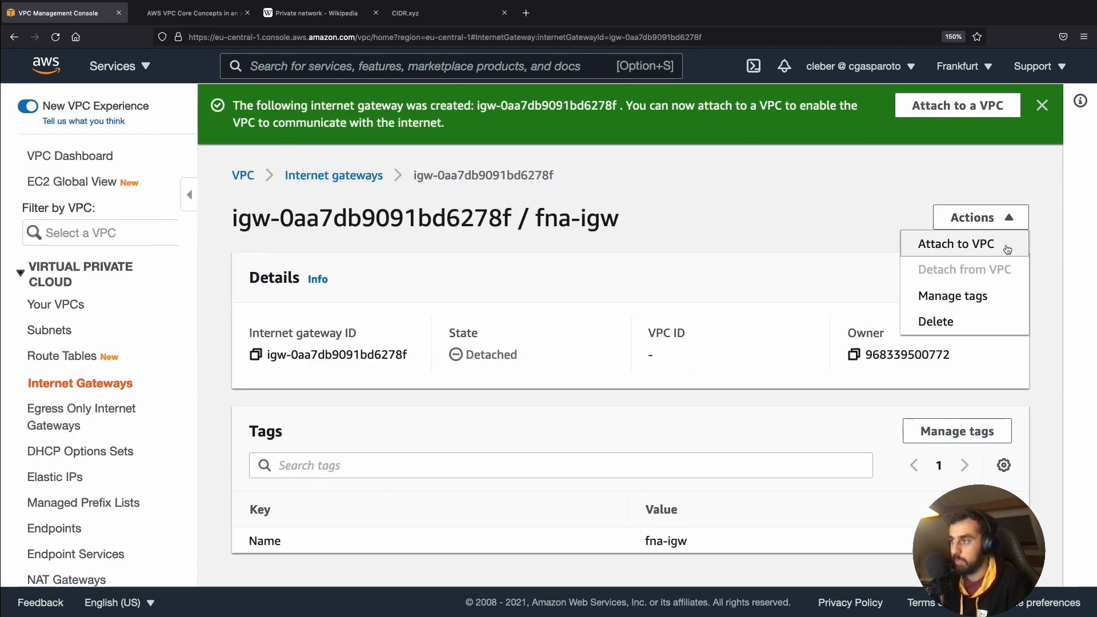
click(1007, 249)
click(136, 315)
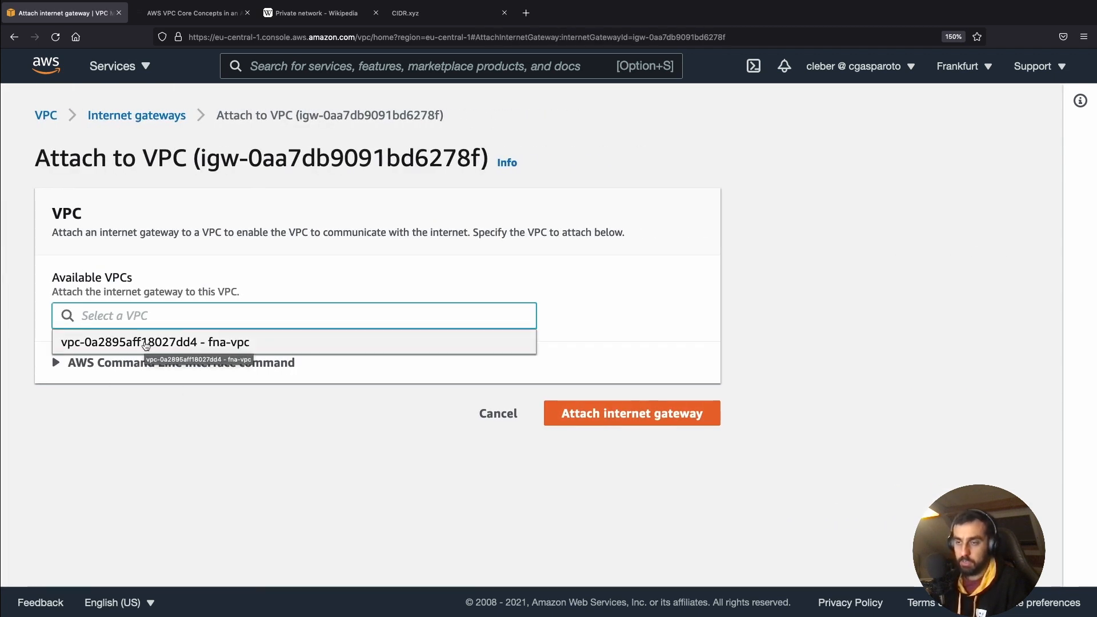
click(145, 342)
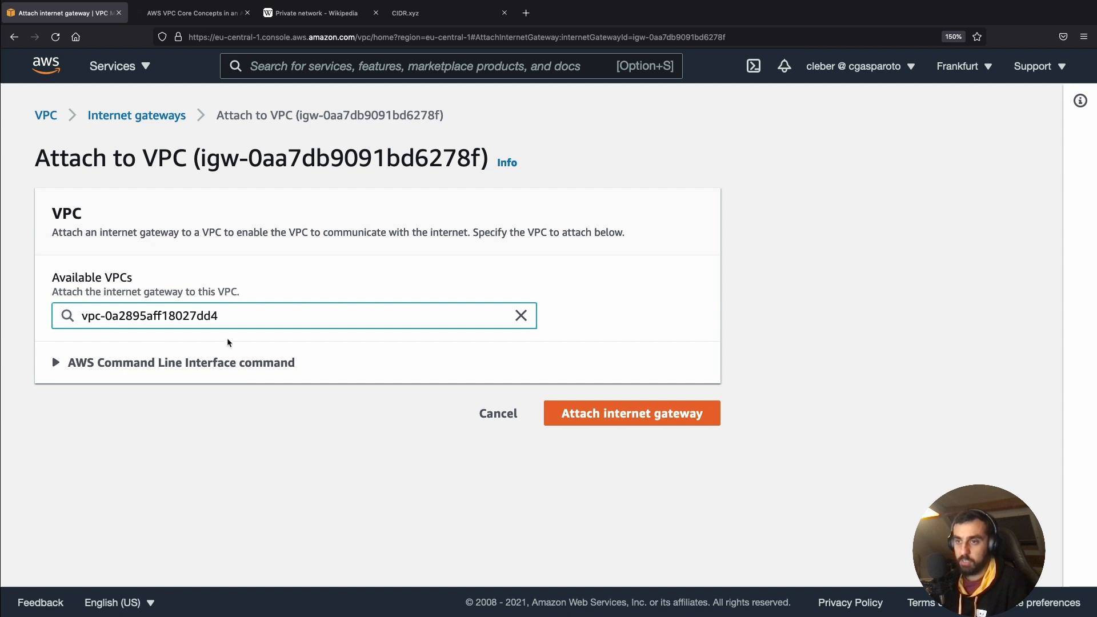
click(645, 412)
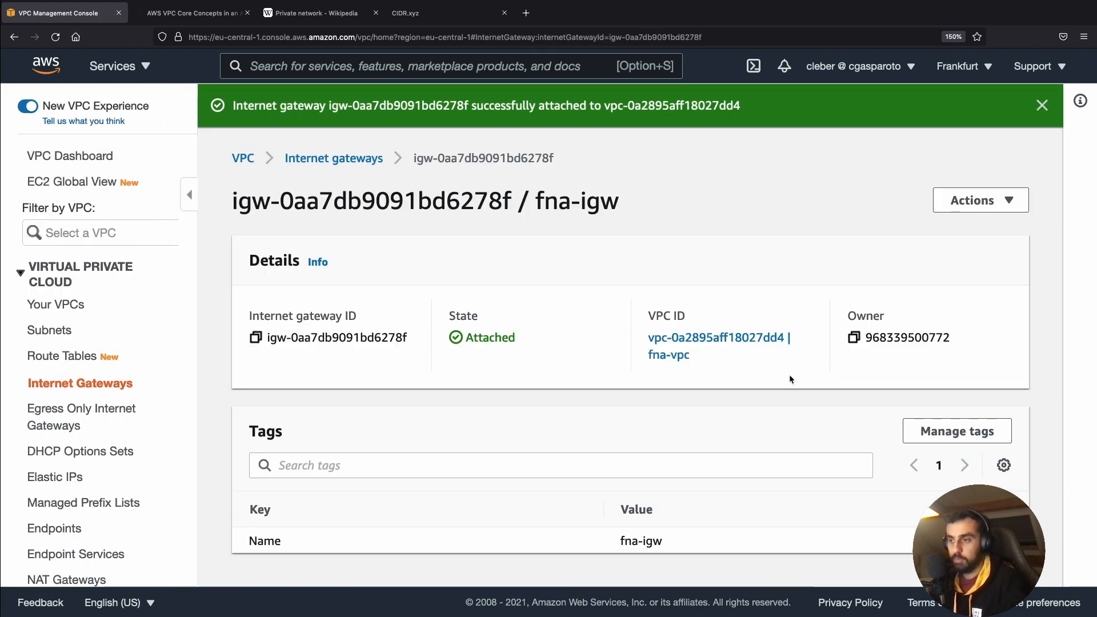
Review the architecture in diagram.jpg in the code editor and return to the VPC console.
key(ctrl+Left)
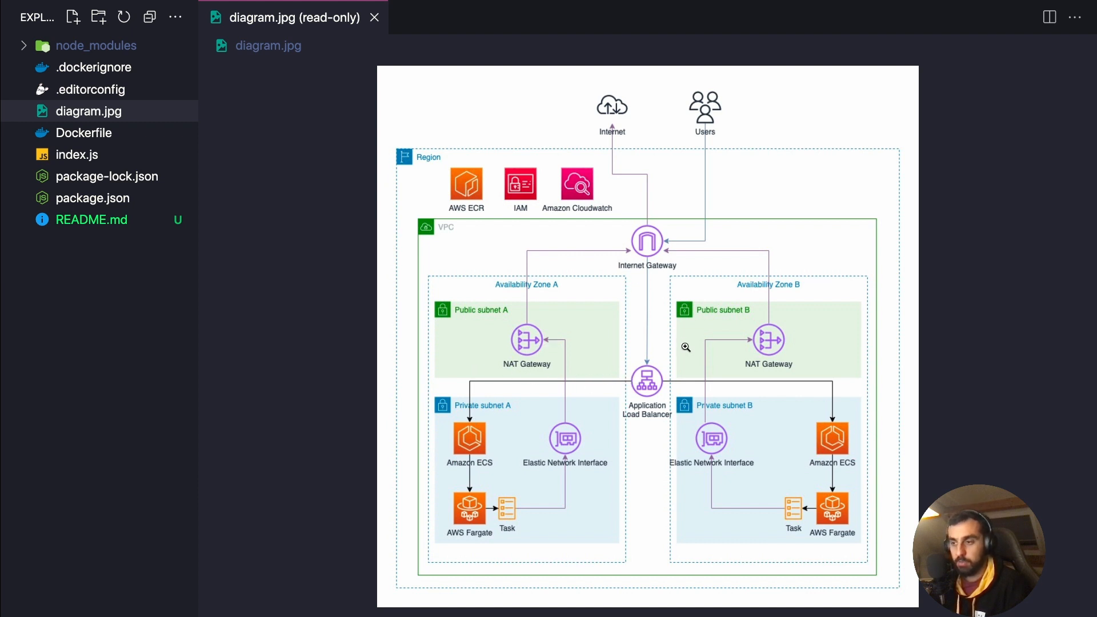
key(ctrl+Right)
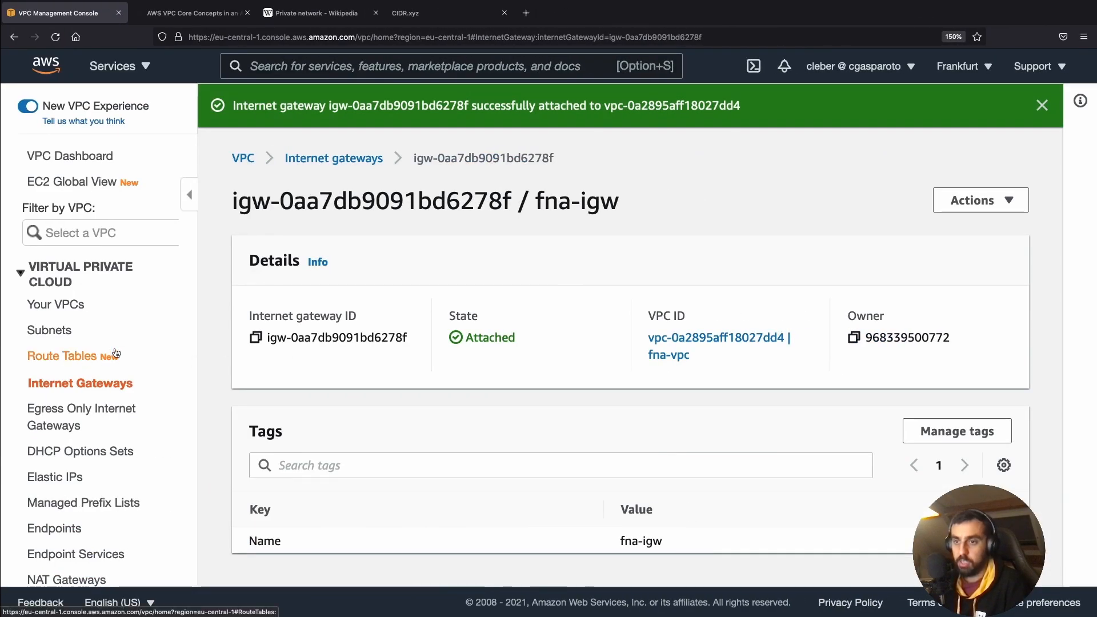
Create a route table named fna-public-rt in the fna-vpc VPC.
click(49, 360)
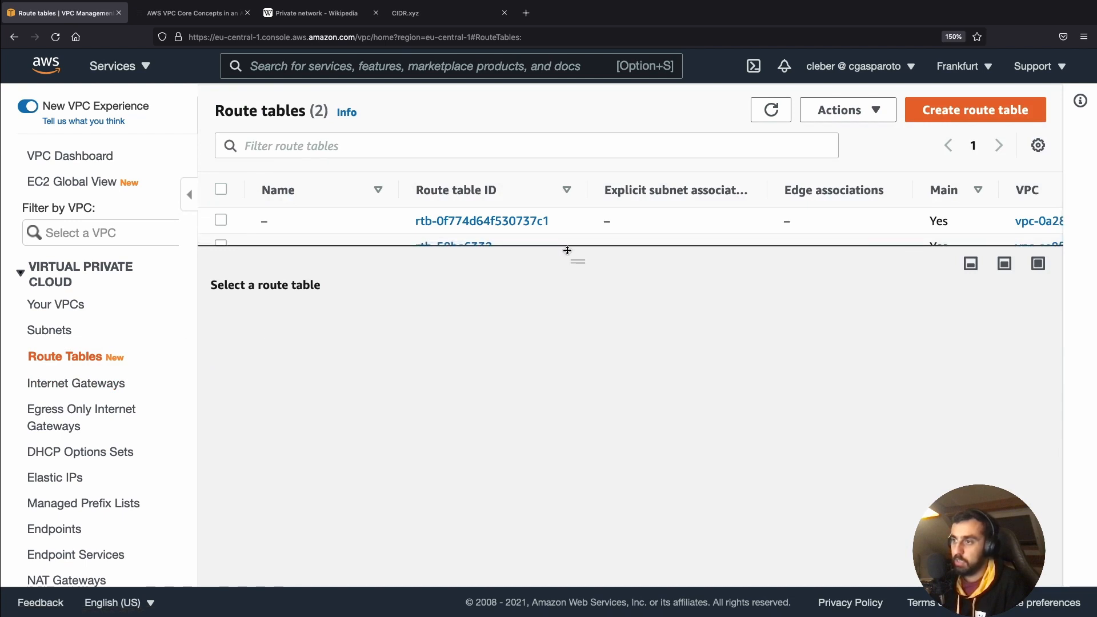
drag(566, 250, 585, 312)
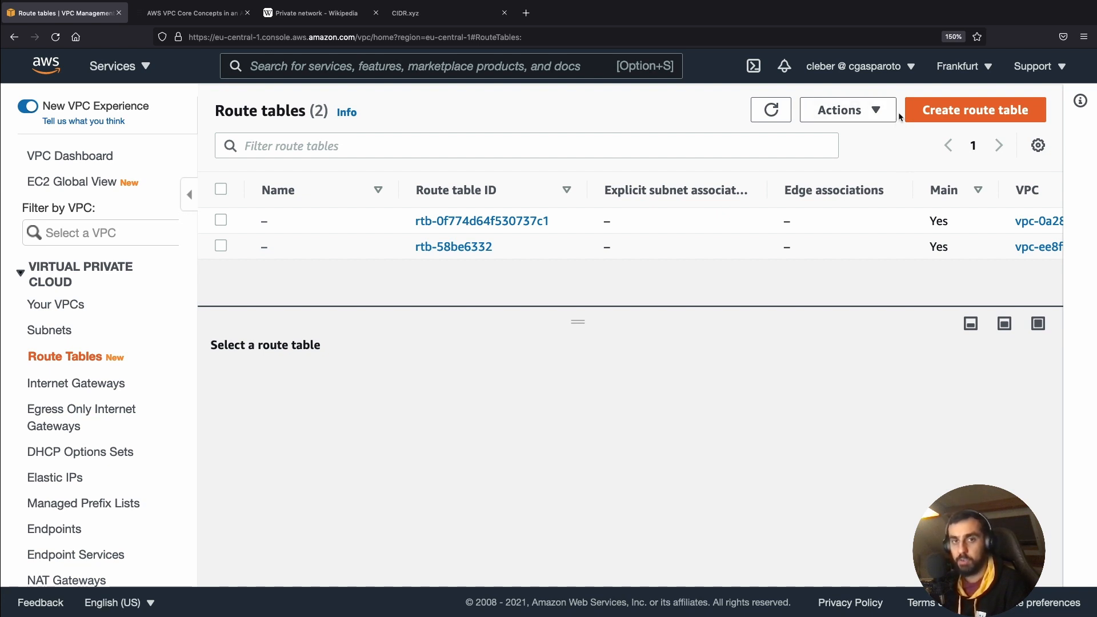
click(944, 114)
click(273, 346)
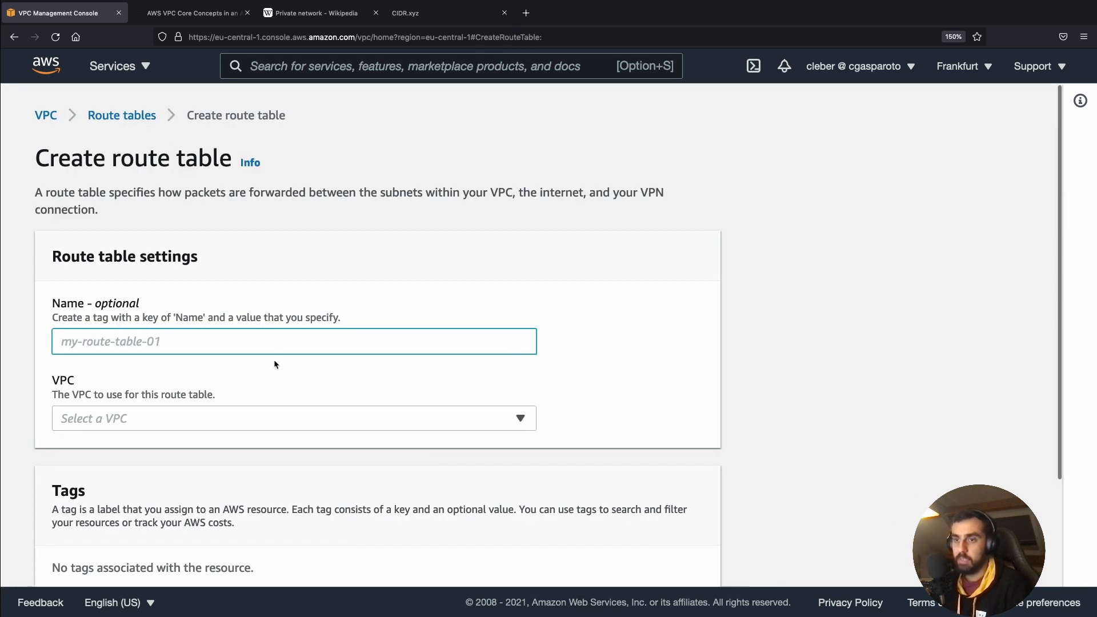
text(fna)
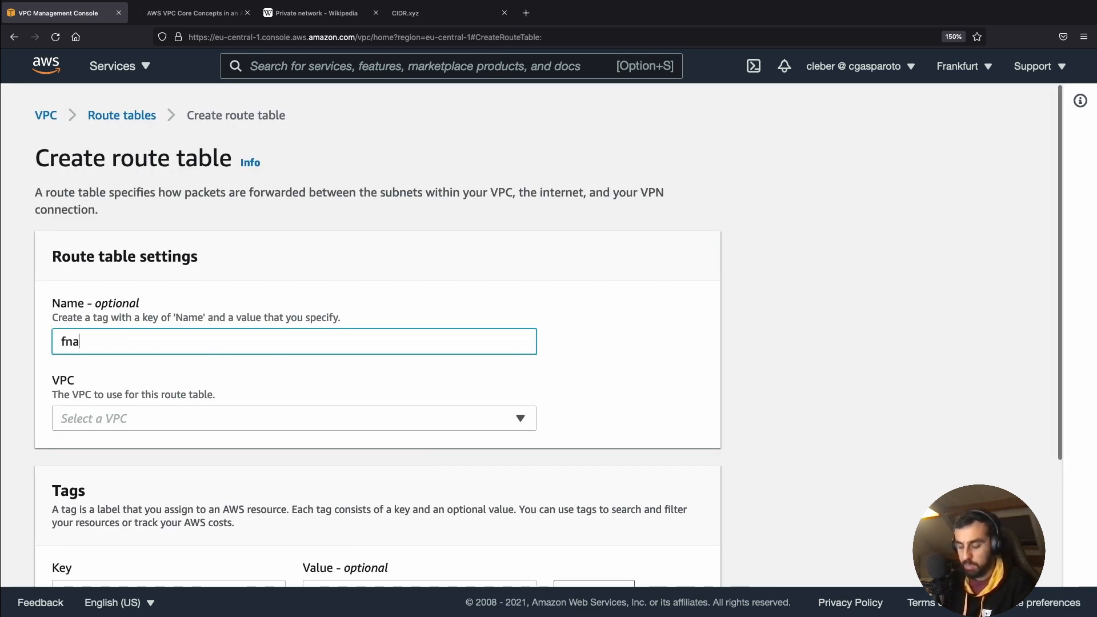
text(-p)
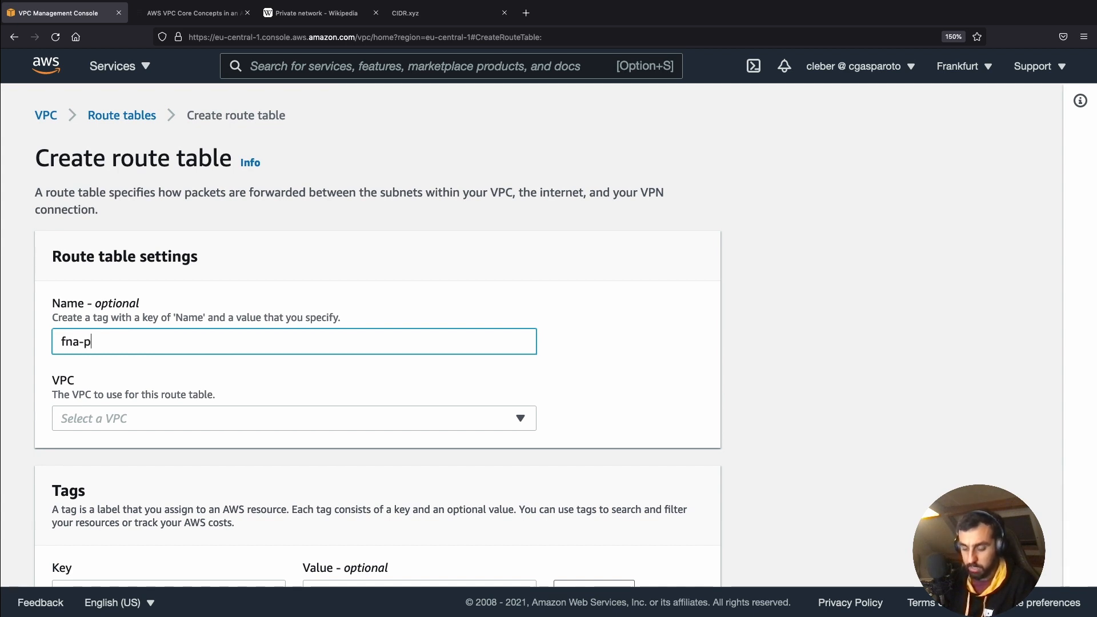
text(ublic-rt)
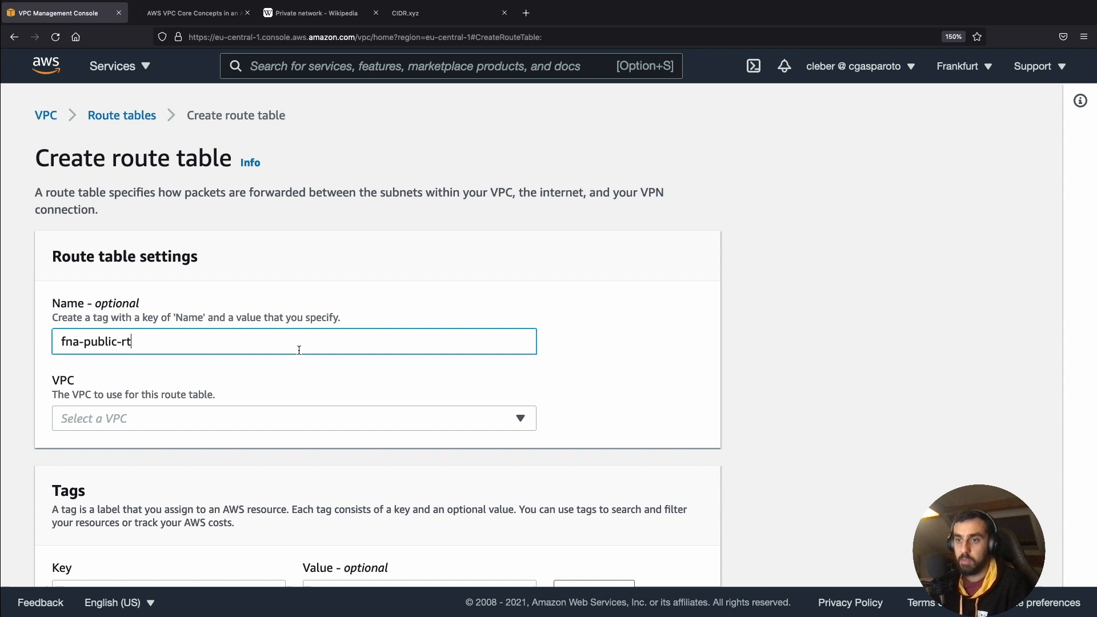
scroll(343, 366, down, 2)
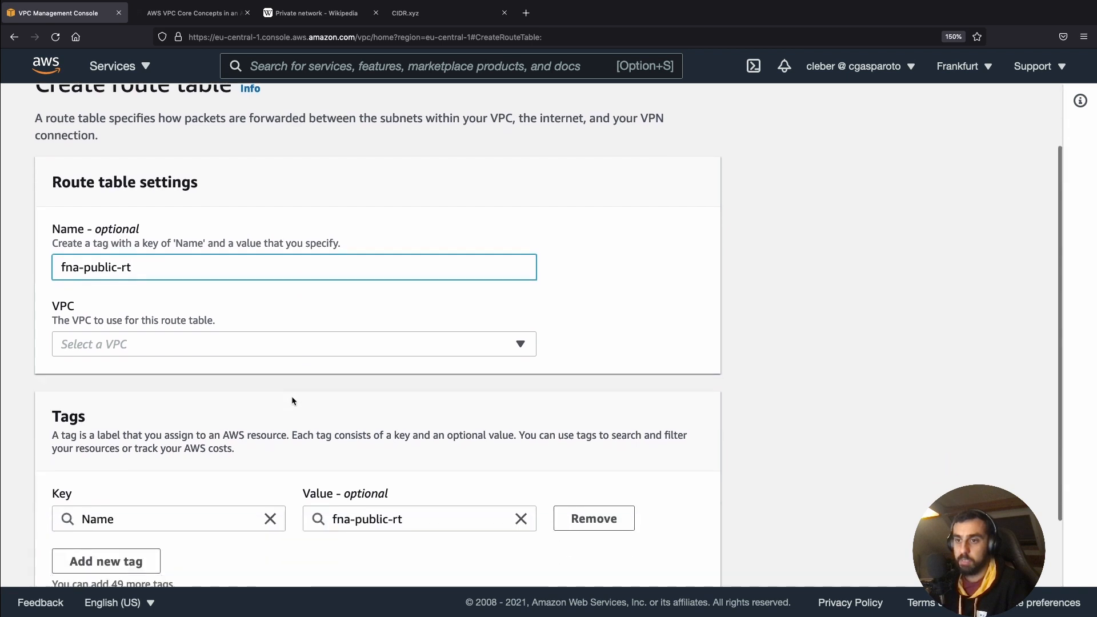
click(193, 341)
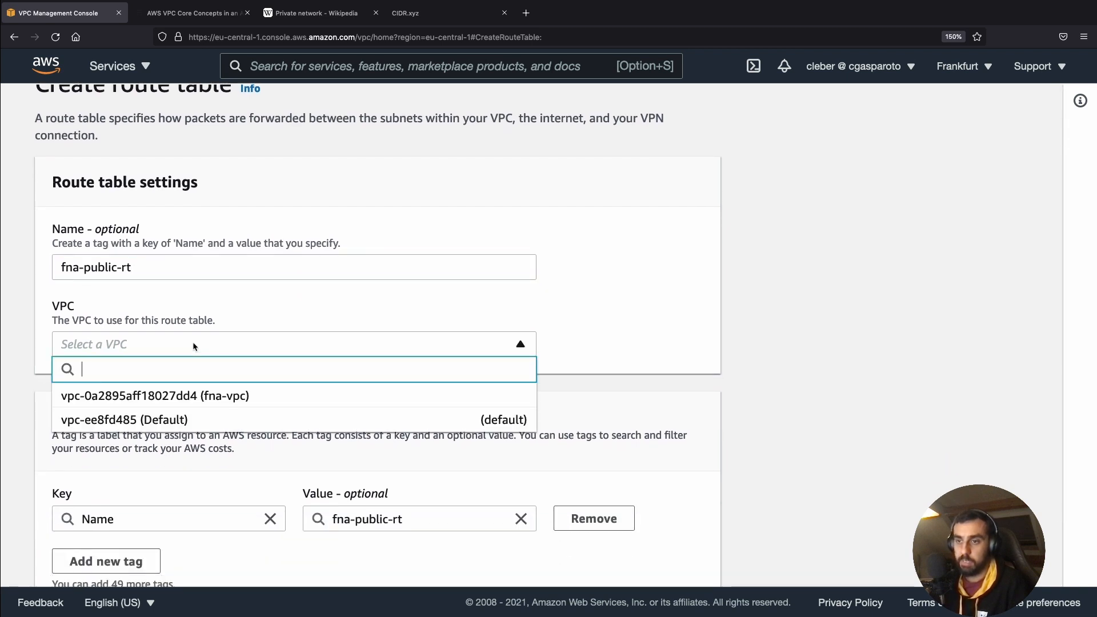
click(234, 396)
scroll(160, 378, down, 2)
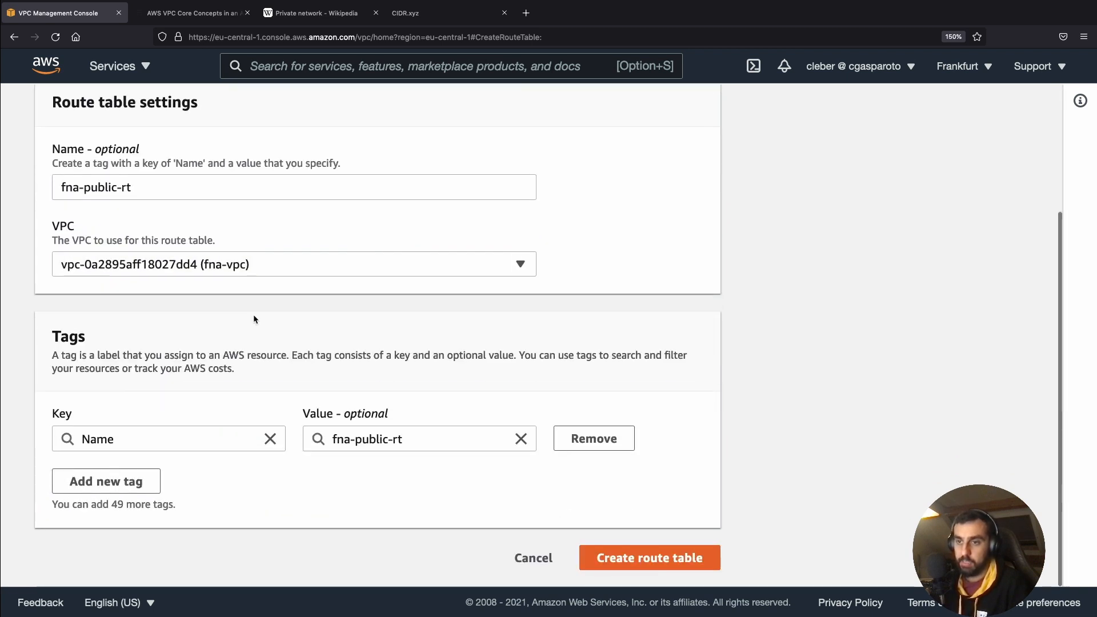
click(678, 567)
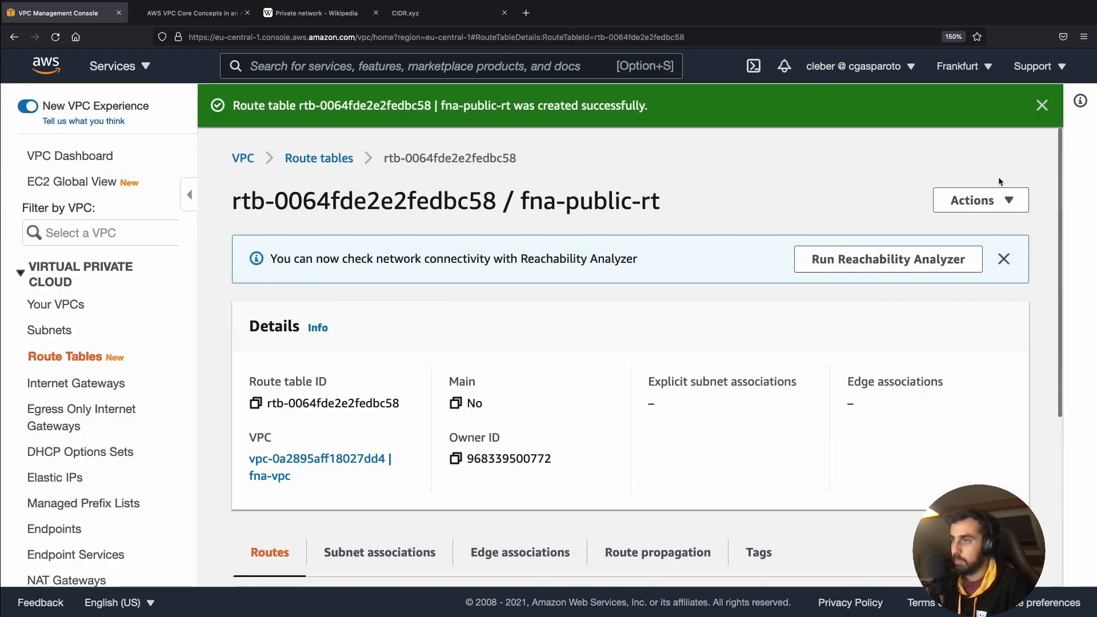
Create another route table named fna-private-rt in the fna-vpc VPC.
click(111, 356)
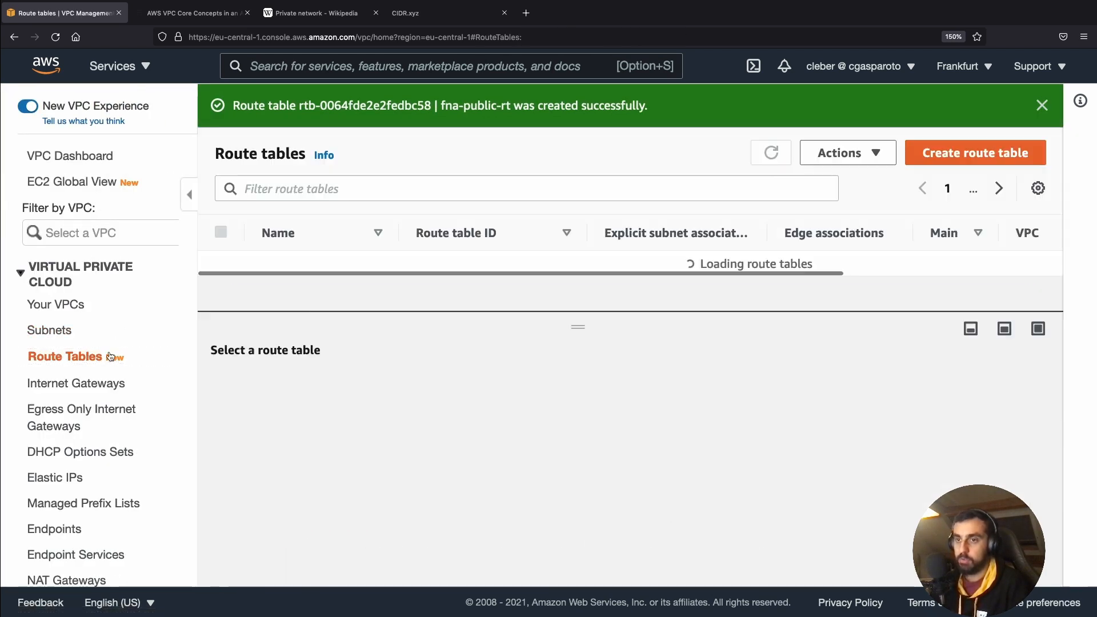
click(974, 153)
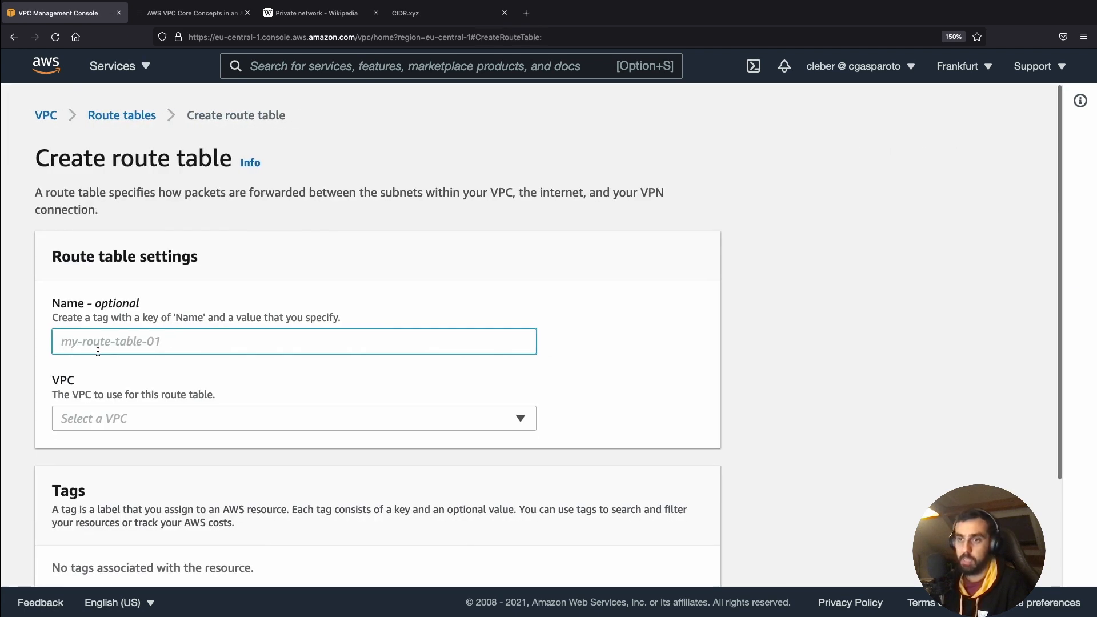
text(fna)
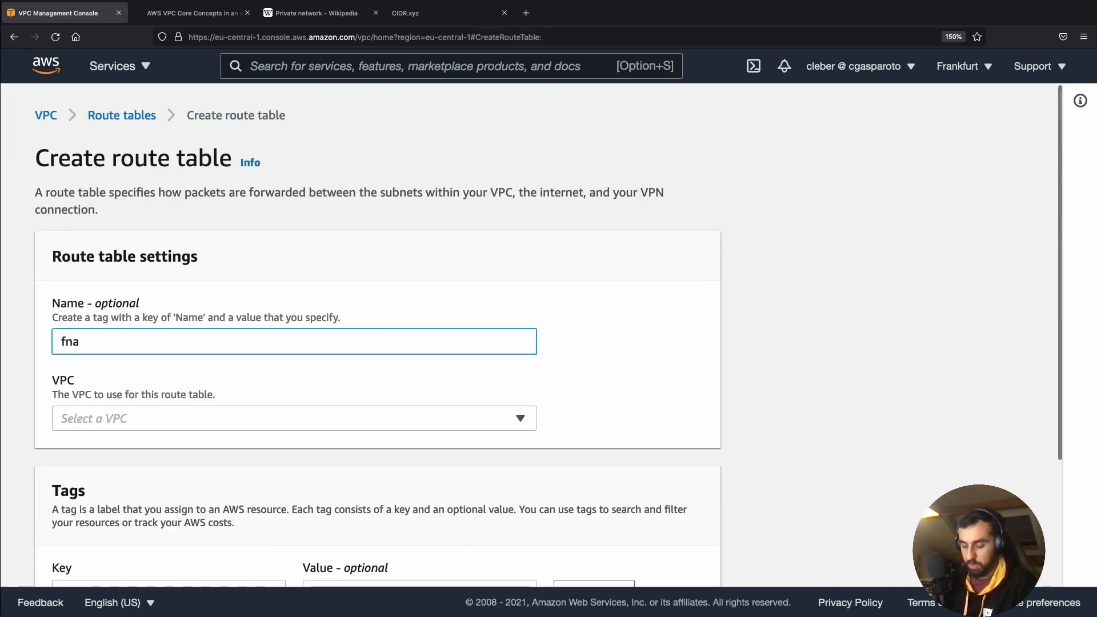
text(-private-t)
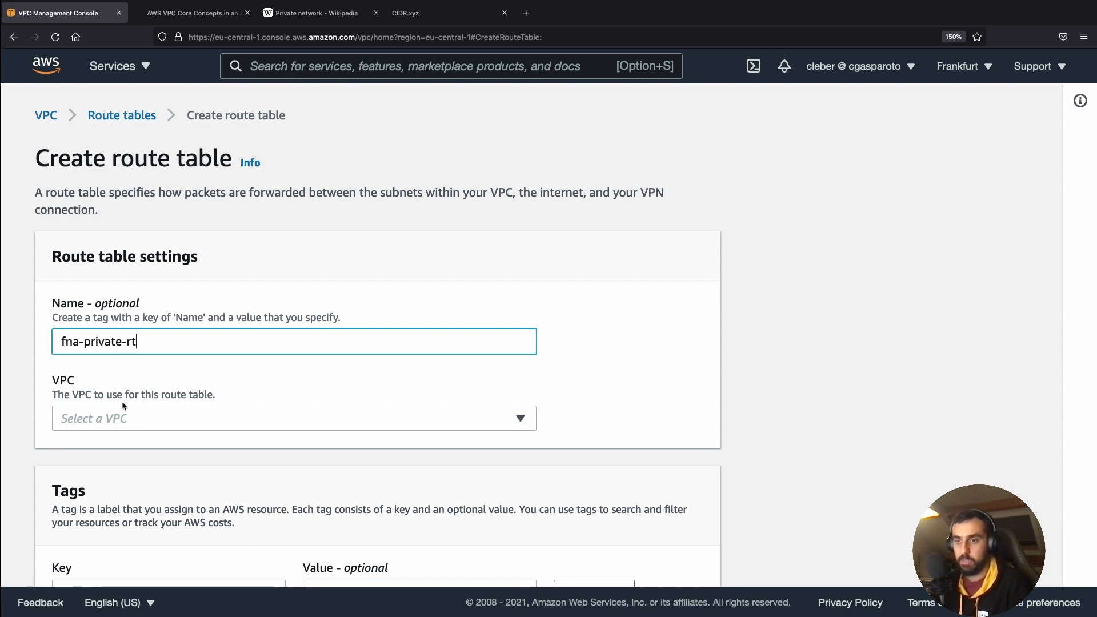
click(125, 368)
click(133, 416)
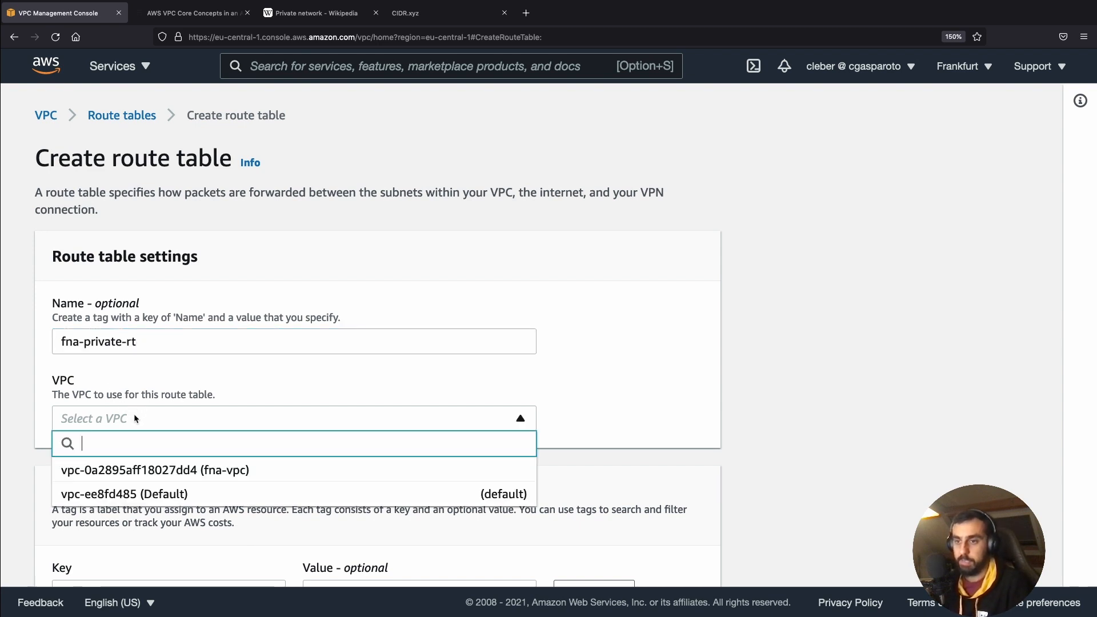
click(126, 470)
scroll(428, 418, down, 3)
click(622, 557)
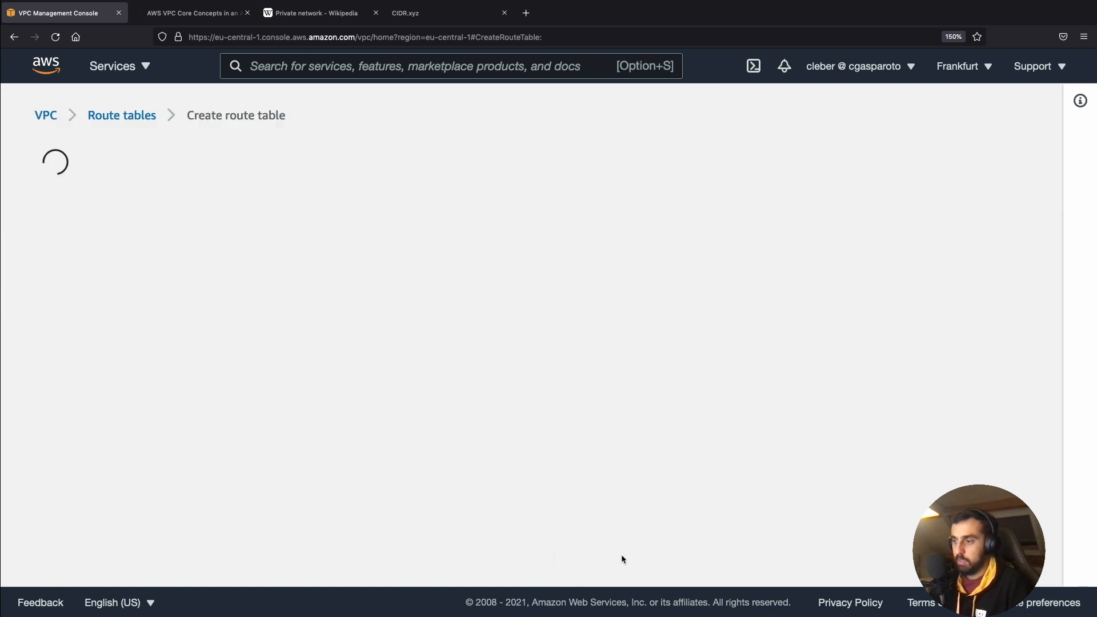
Associate the fna-public-a and fna-public-b subnets with the fna-public-rt route table and save the associations.
click(46, 356)
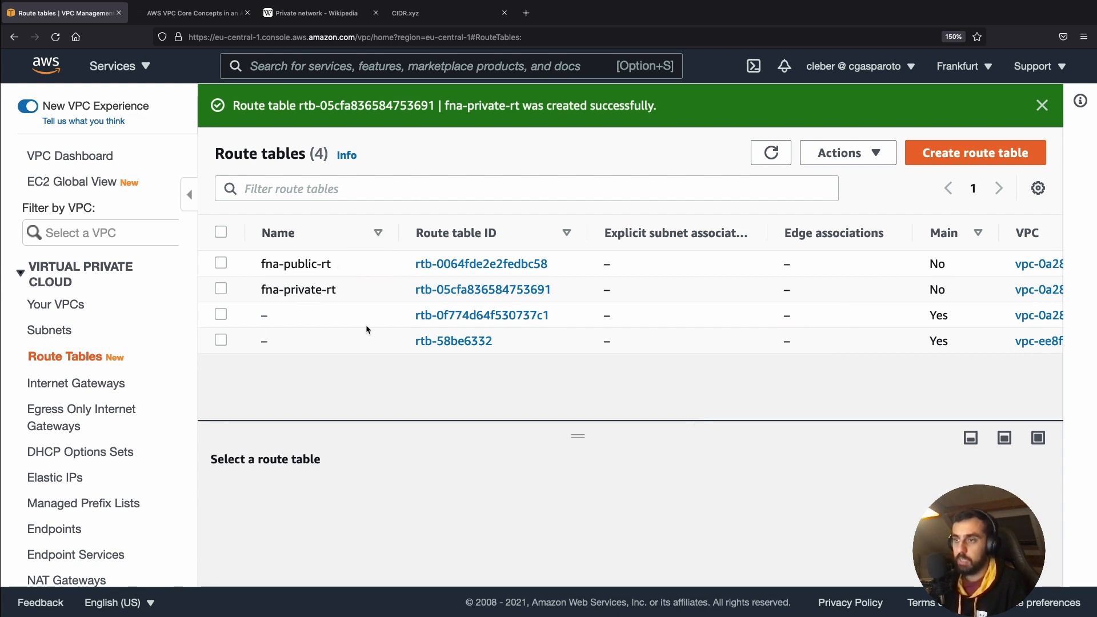
click(462, 263)
scroll(474, 278, down, 4)
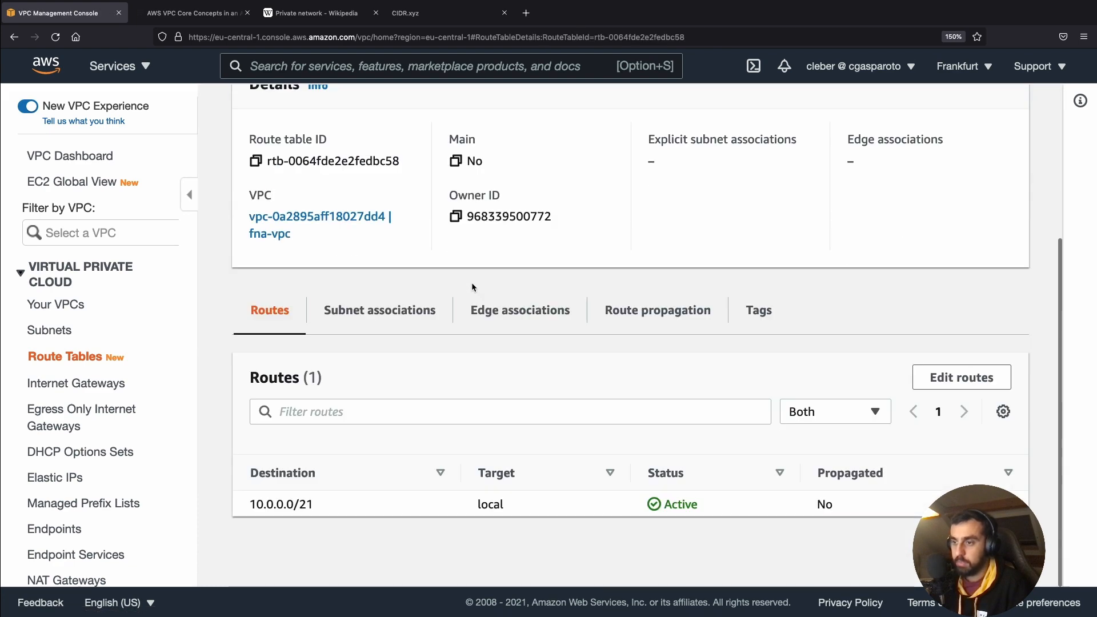
click(391, 322)
scroll(583, 417, down, 5)
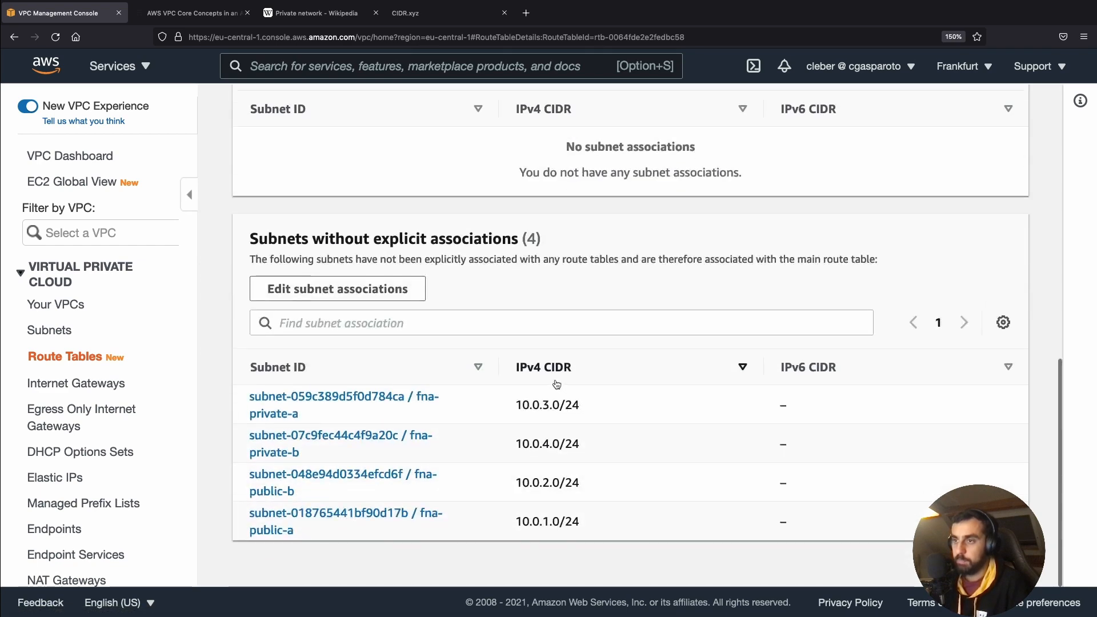
drag(250, 239, 542, 240)
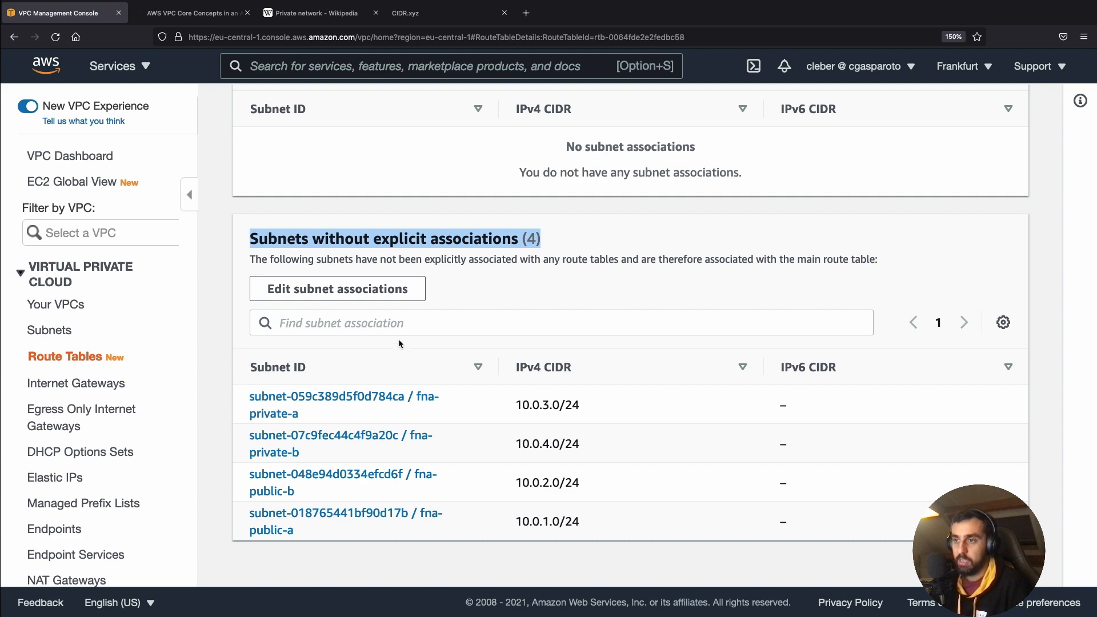
click(369, 292)
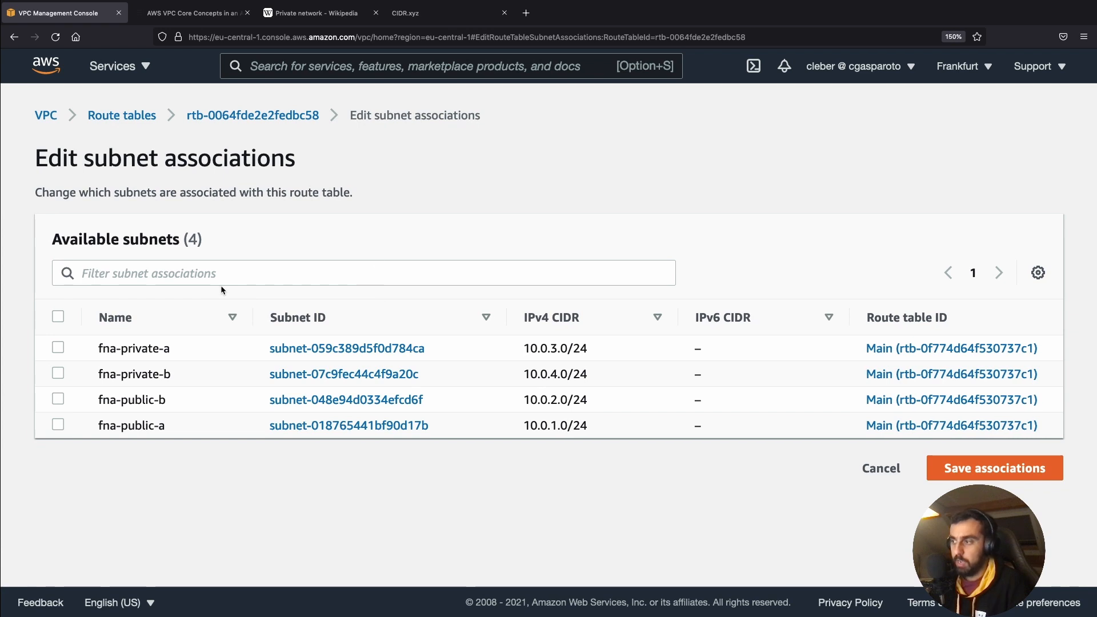
click(57, 399)
click(58, 424)
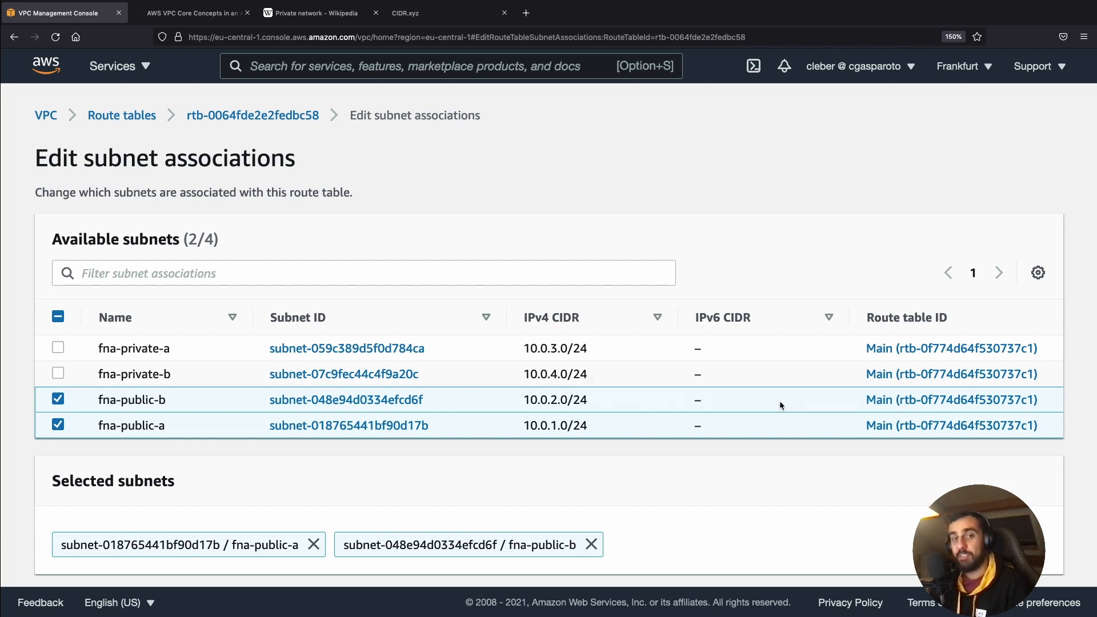
scroll(752, 406, down, 2)
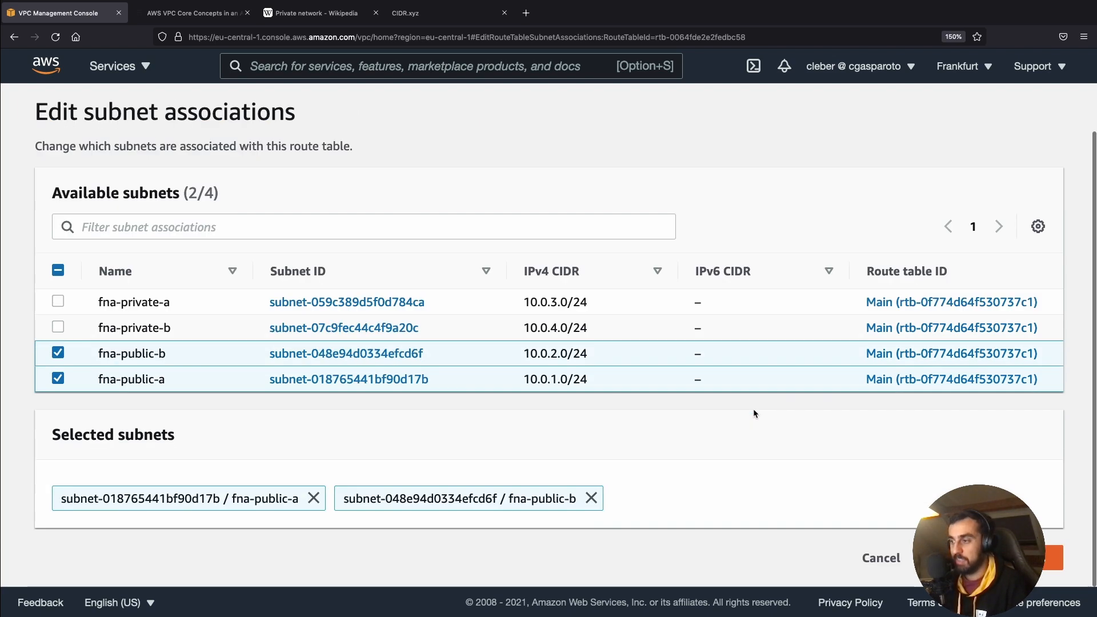
click(1054, 557)
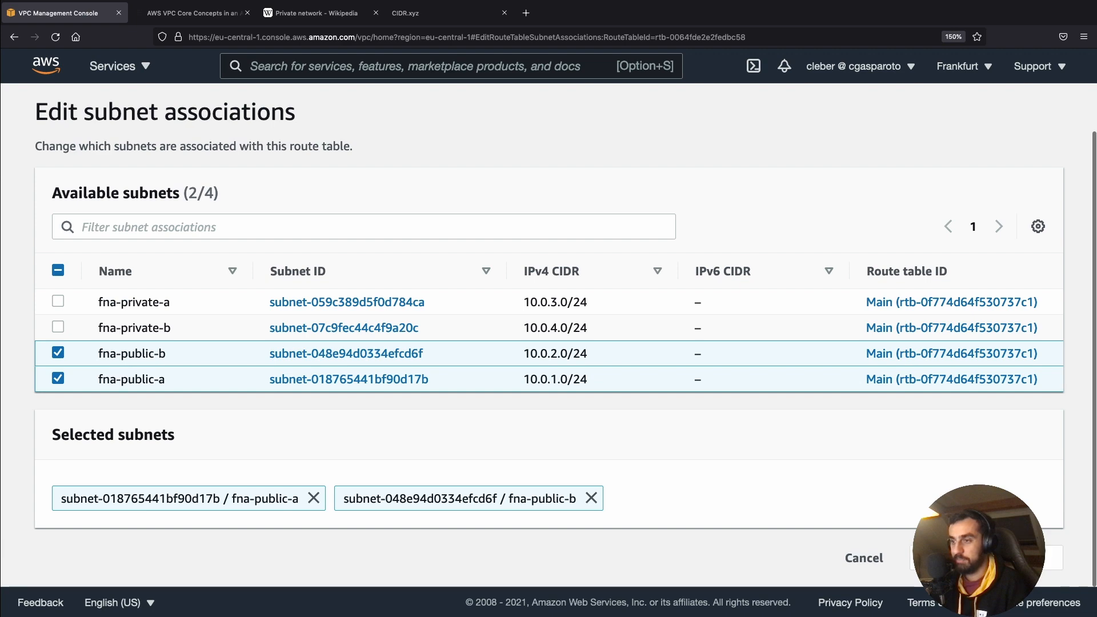
Review the explicit subnet associations and the existing routes of the fna-public-rt route table.
scroll(560, 431, down, 5)
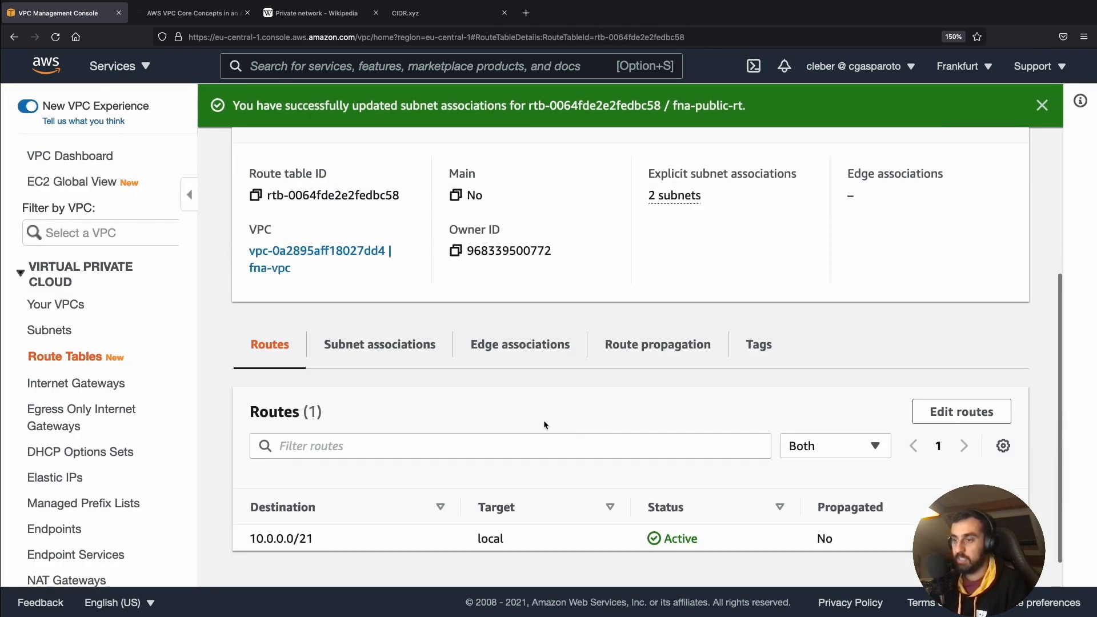
click(396, 317)
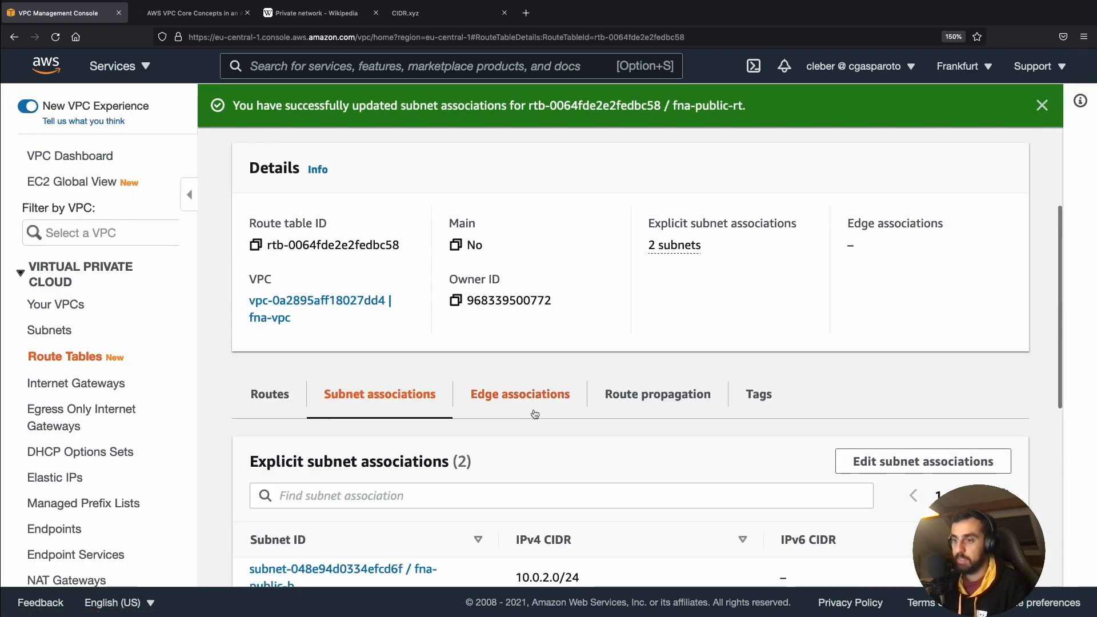
scroll(537, 411, down, 3)
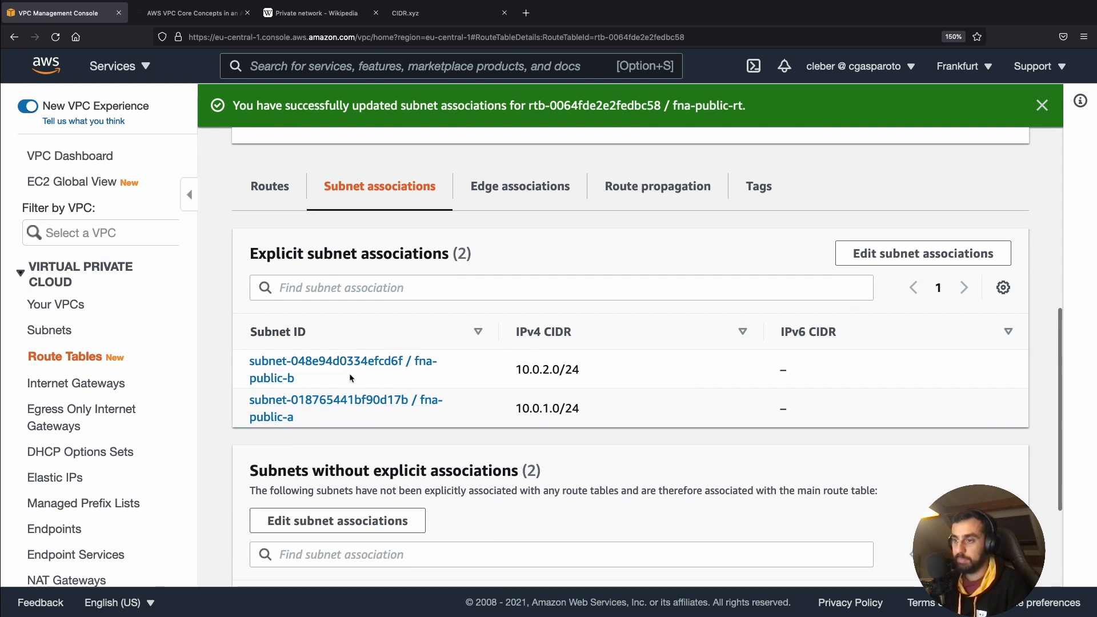
drag(245, 253, 479, 258)
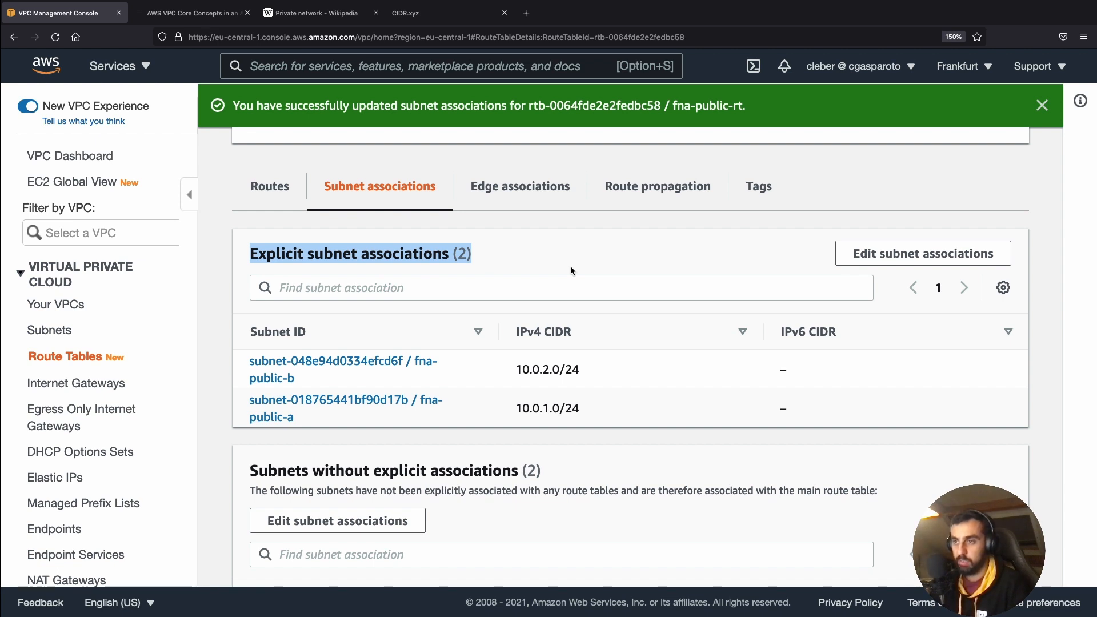
click(277, 188)
scroll(574, 332, down, 3)
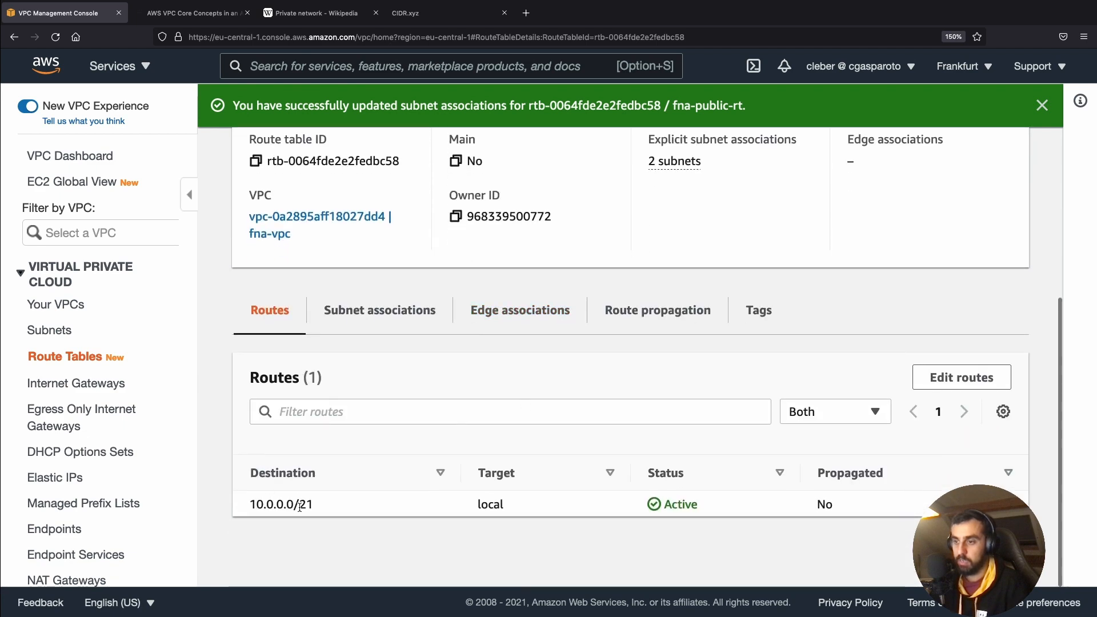
drag(472, 506, 516, 509)
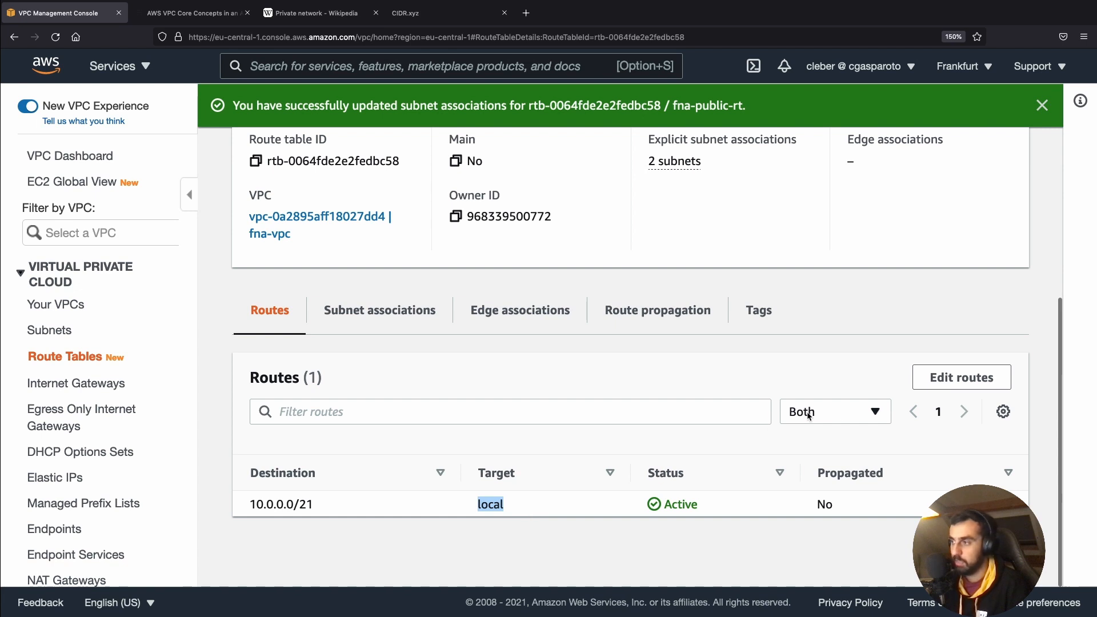
Add a route for destination 0.0.0.0/0 targeting the fna-igw internet gateway to fna-public-rt and save the changes.
click(963, 376)
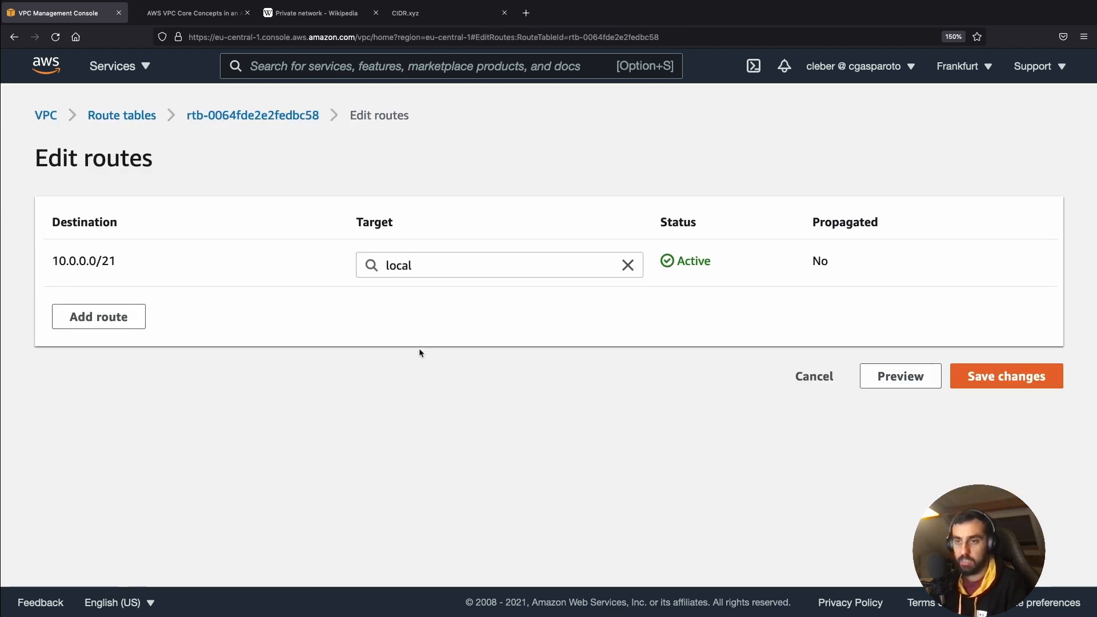
click(129, 317)
click(127, 312)
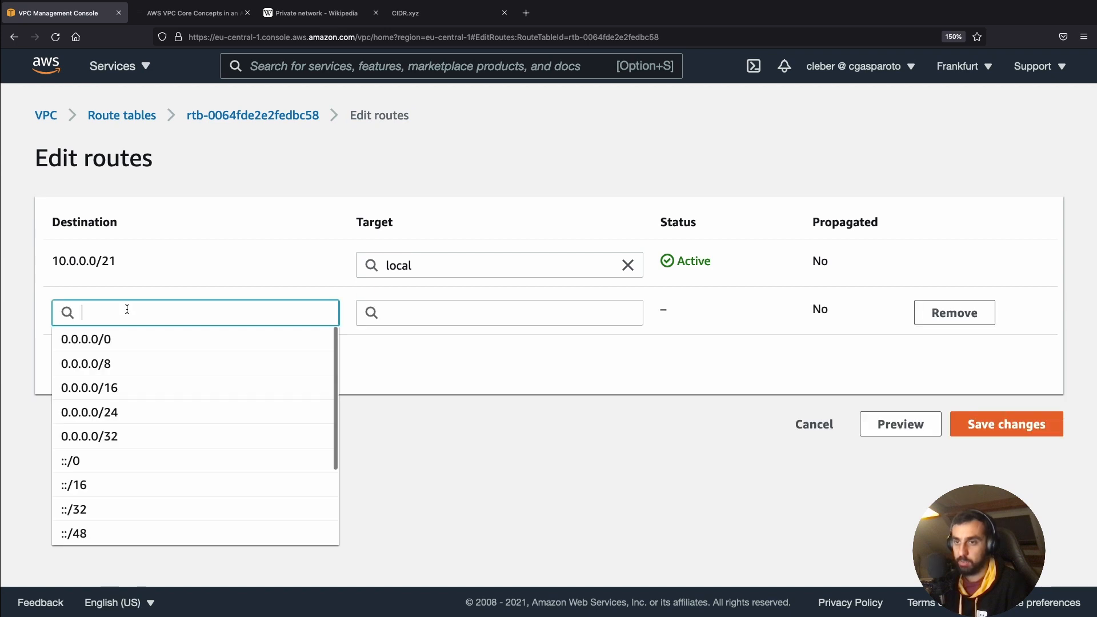
click(118, 341)
click(458, 318)
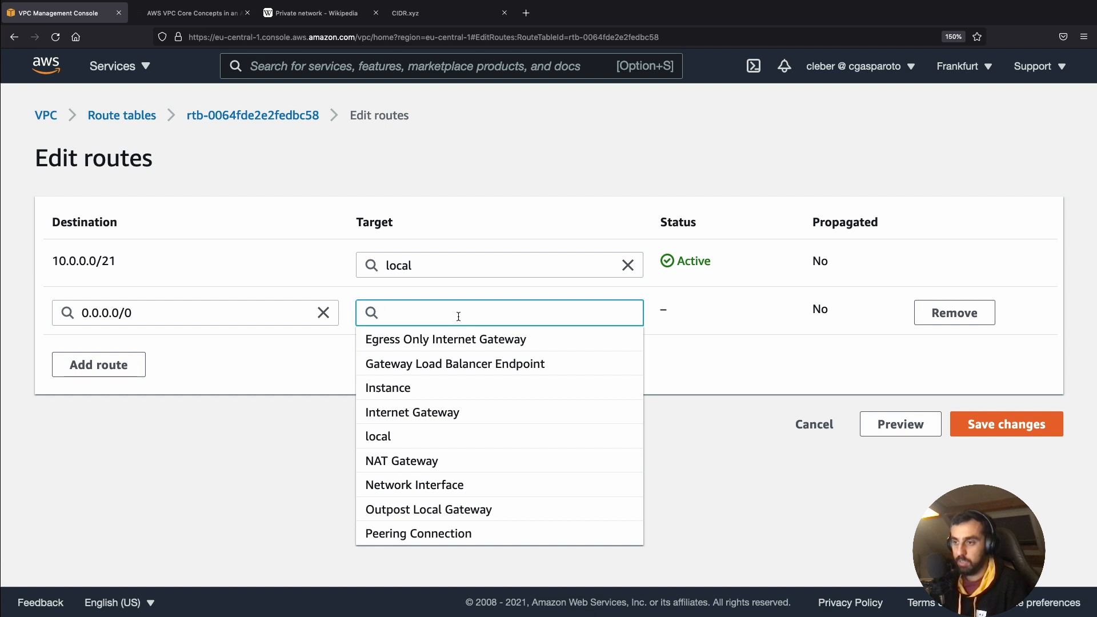
click(437, 412)
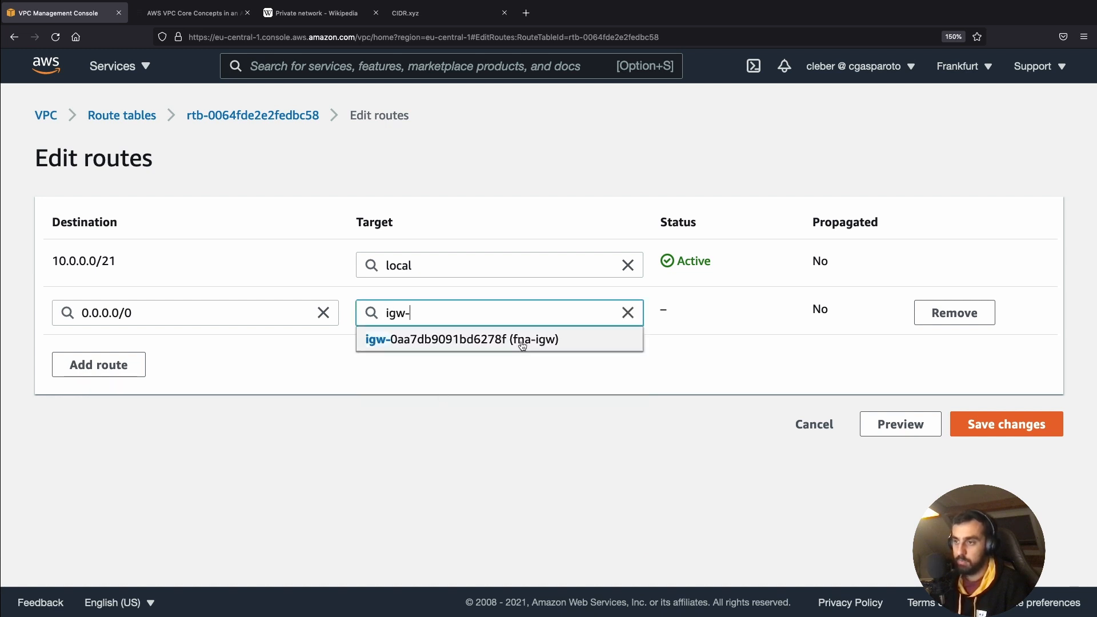
click(520, 342)
click(1047, 428)
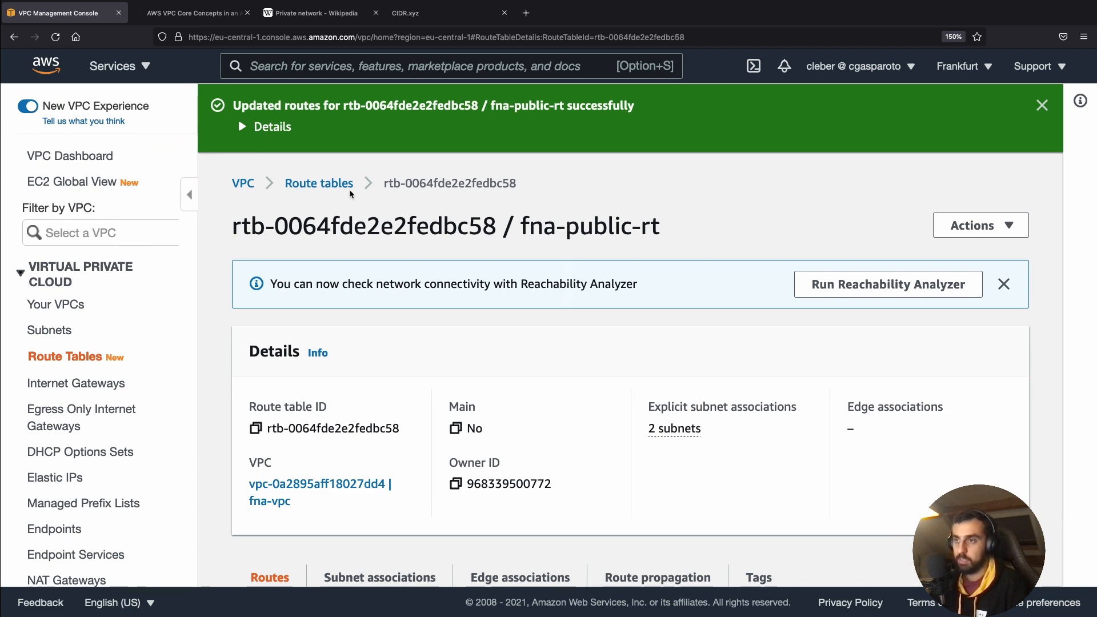
Filter the route tables list by "fna" and open the details of the fna-private-rt route table.
click(326, 183)
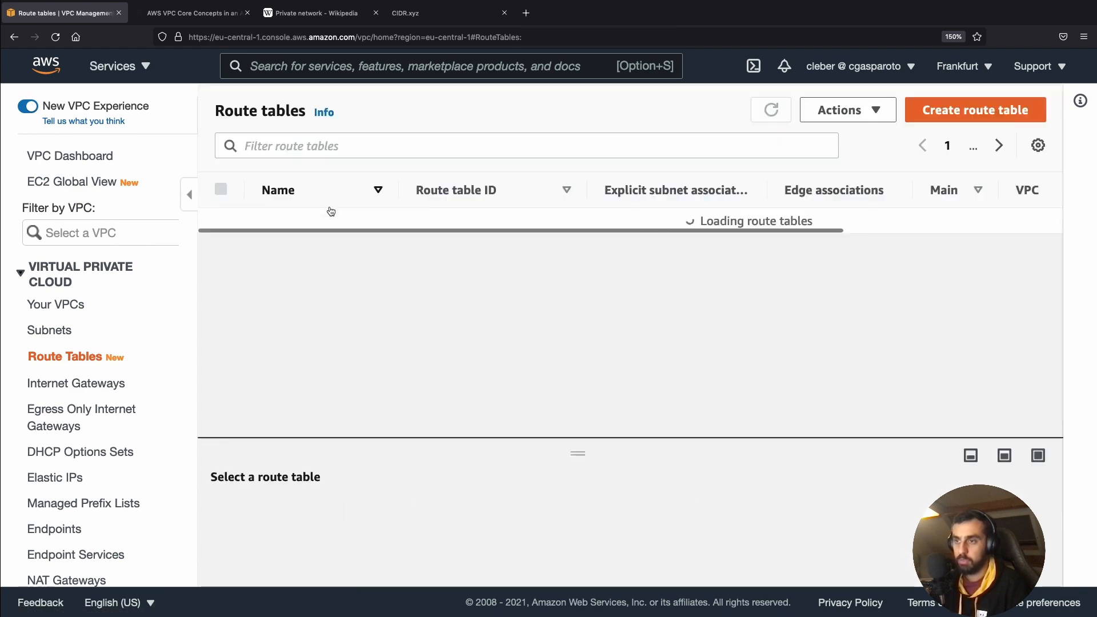
click(328, 150)
text(fns)
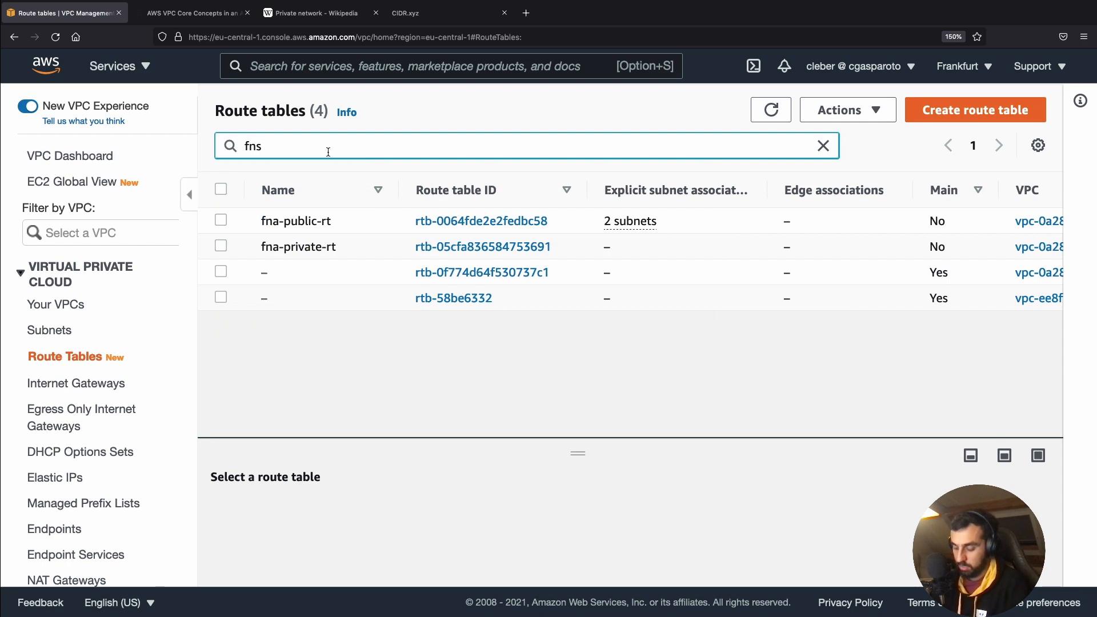
key(BackSpace)
text(a)
key(Return)
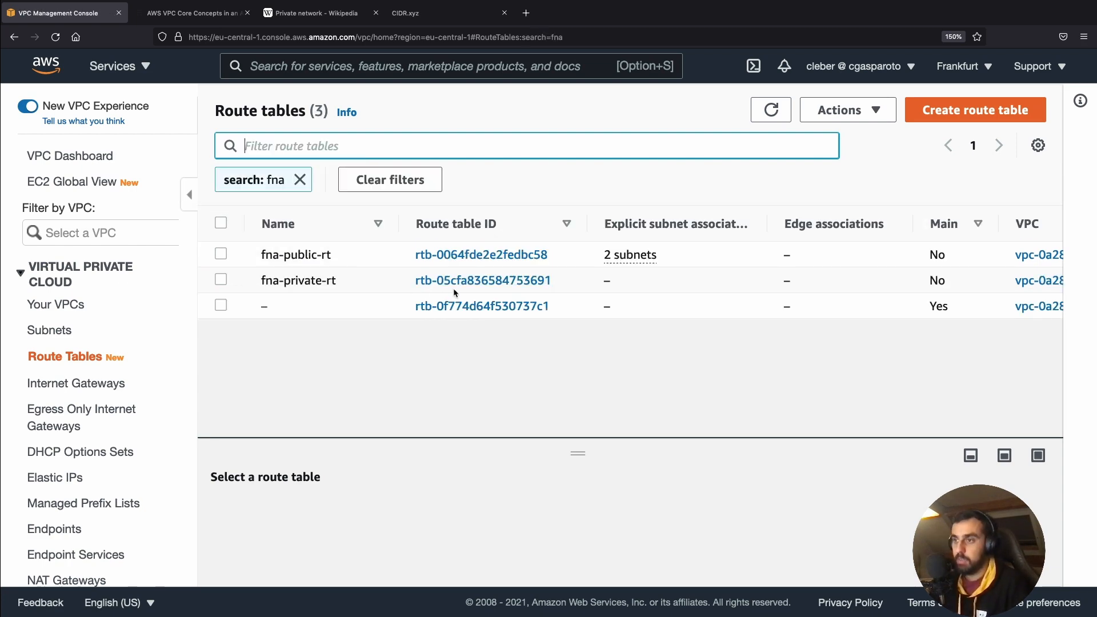
click(477, 281)
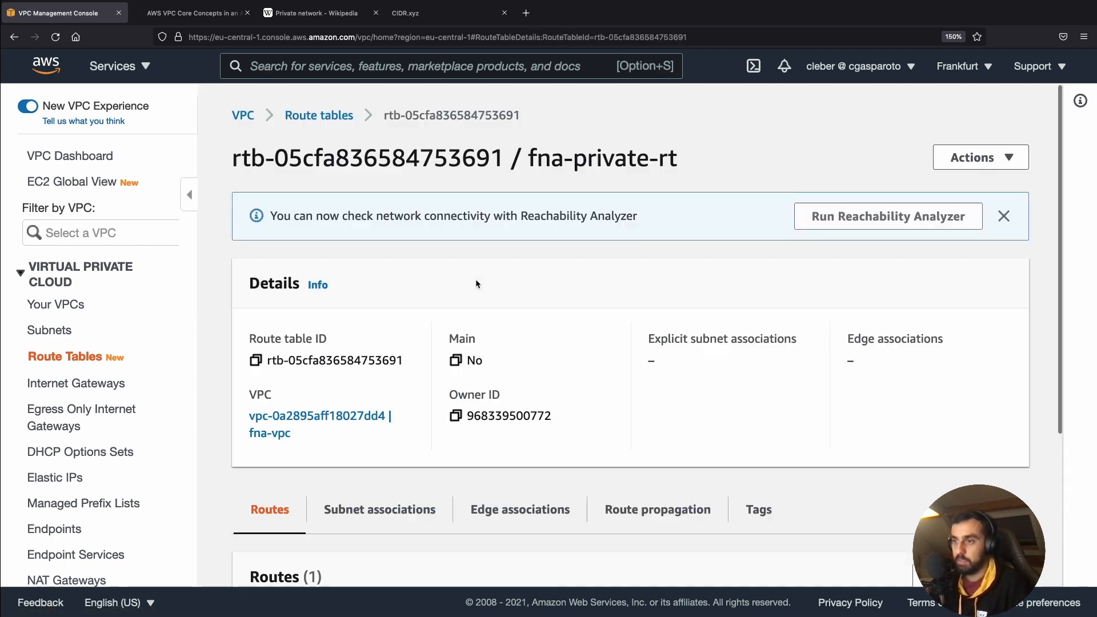
Associate the fna-private-a and fna-private-b subnets with the fna-private-rt route table, save, and check its explicit subnet associations.
scroll(421, 365, down, 3)
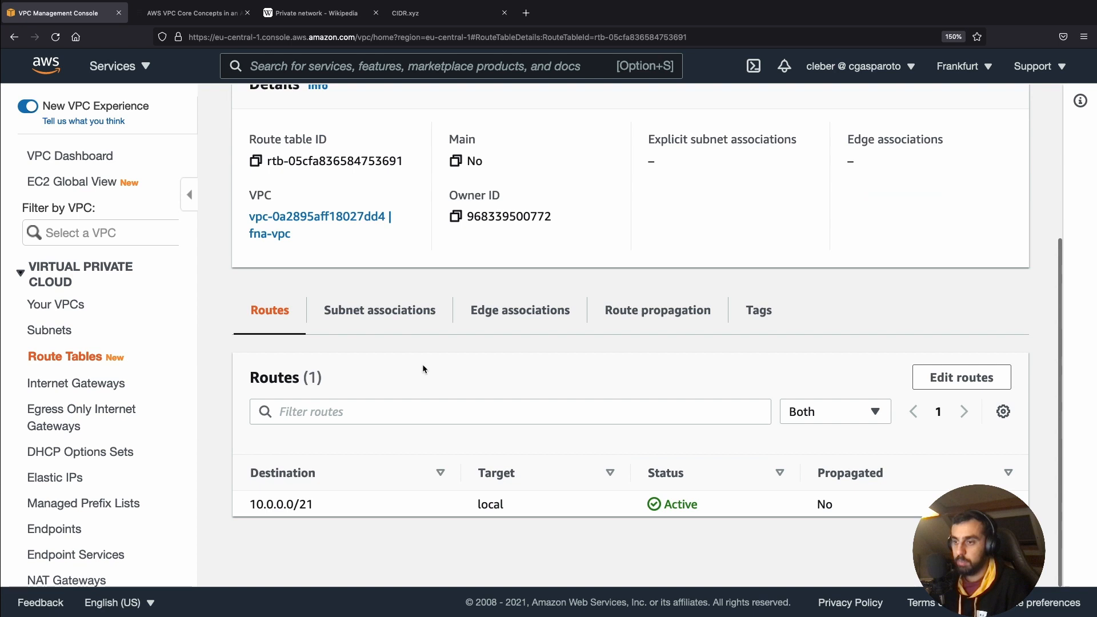
click(418, 318)
scroll(464, 371, down, 6)
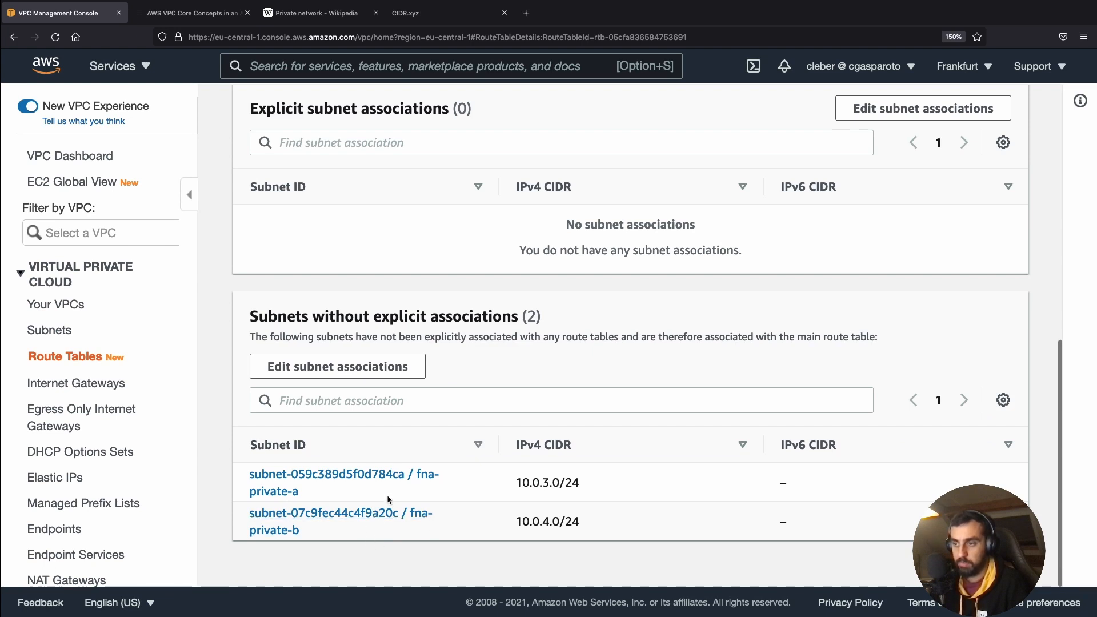
click(284, 366)
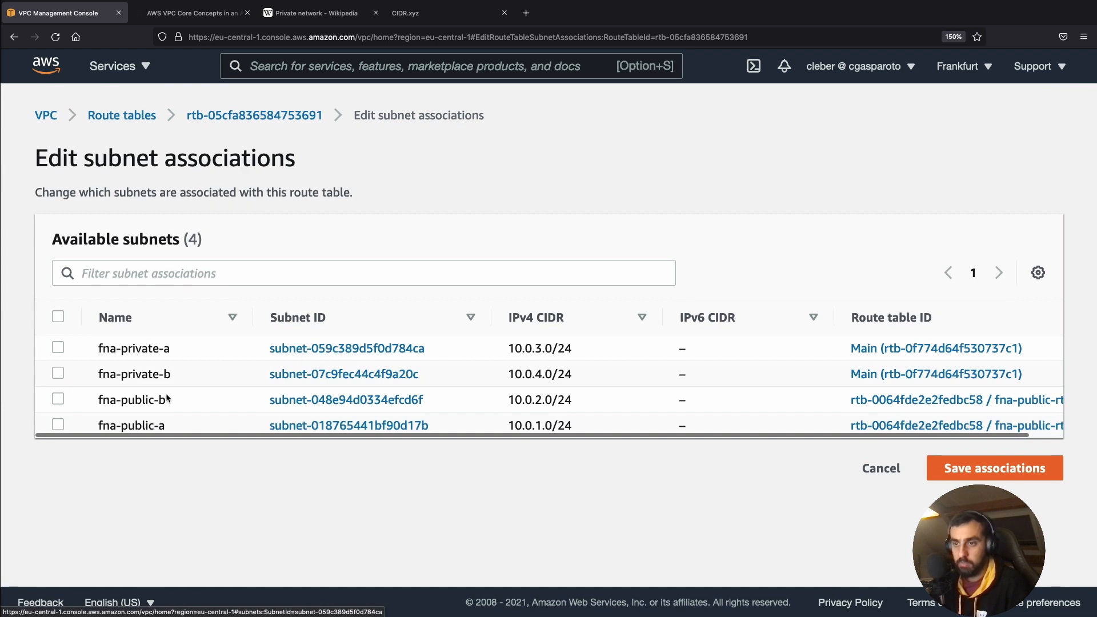
click(57, 372)
click(57, 347)
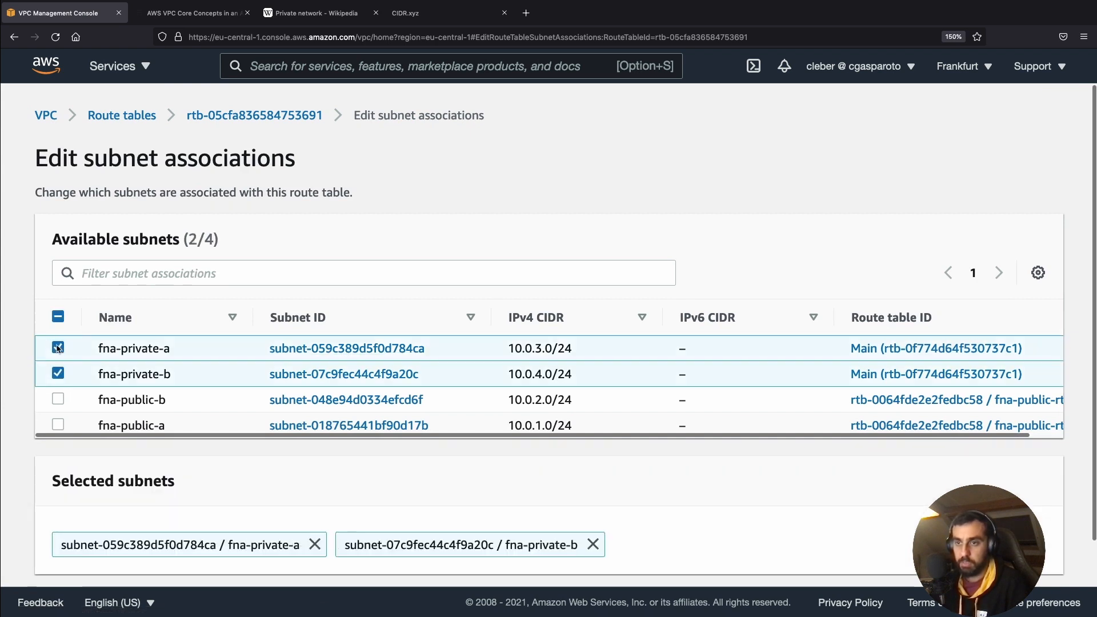
scroll(666, 461, down, 2)
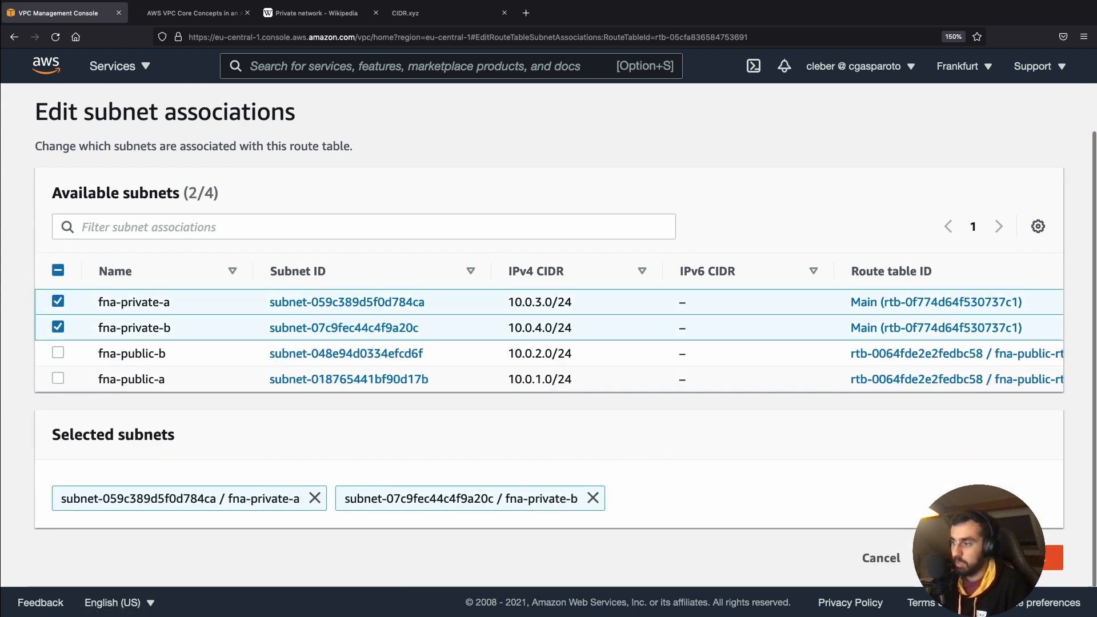
click(1054, 558)
scroll(443, 413, down, 4)
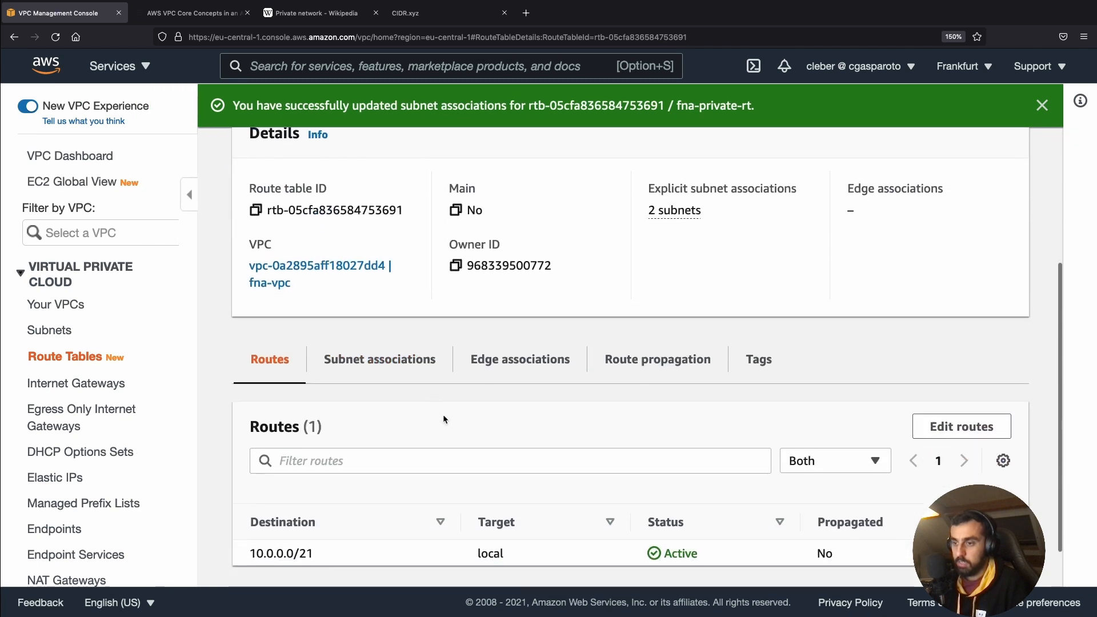
click(385, 371)
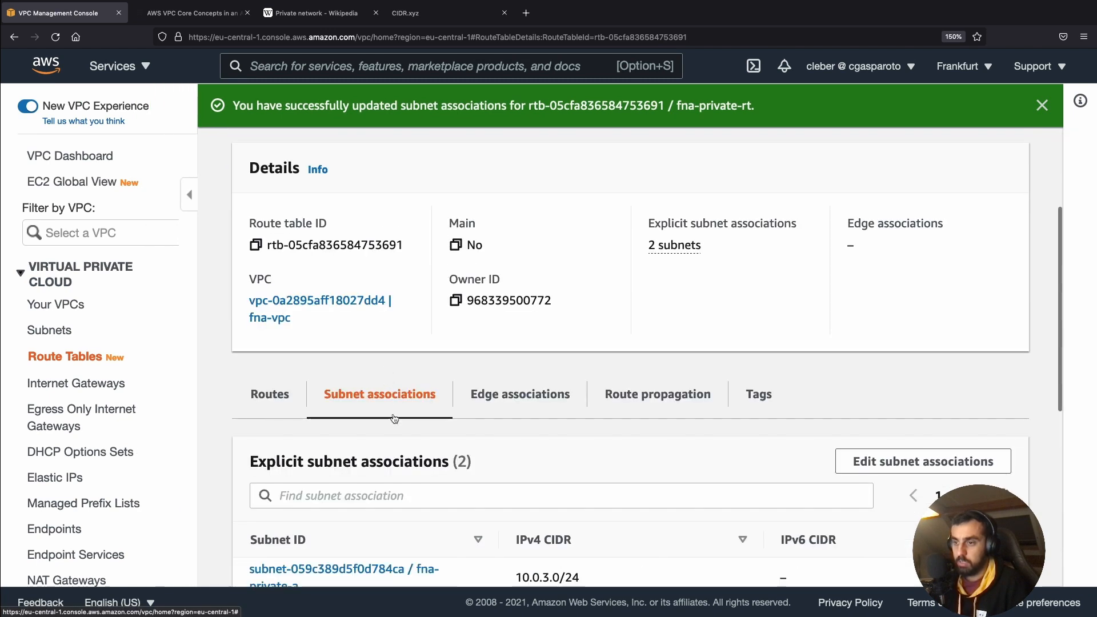
scroll(394, 419, down, 4)
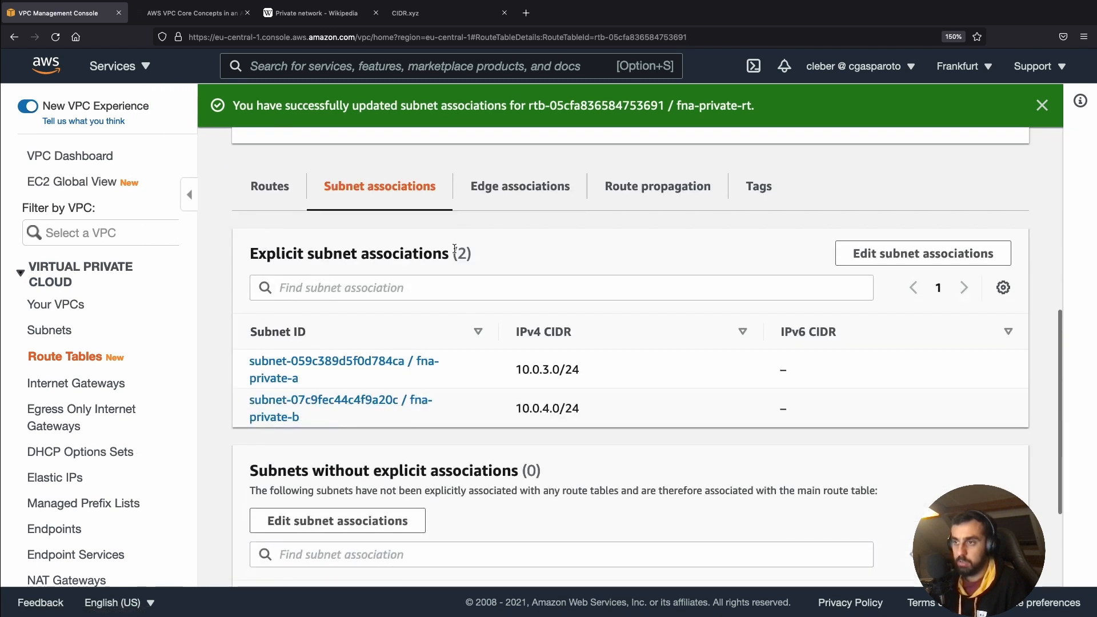